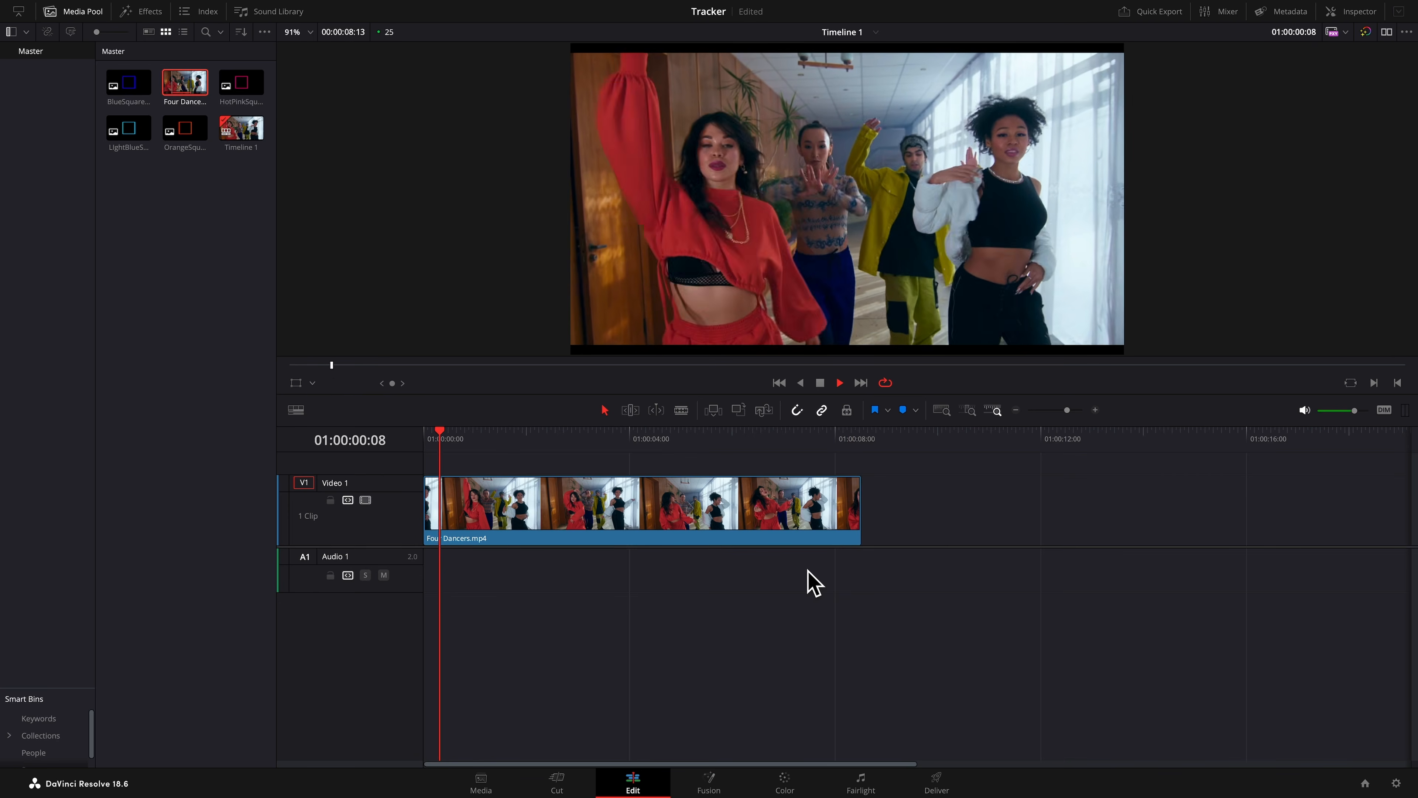
Stop the timeline playback and open the Four Dancers clip in the Fusion page
key(space)
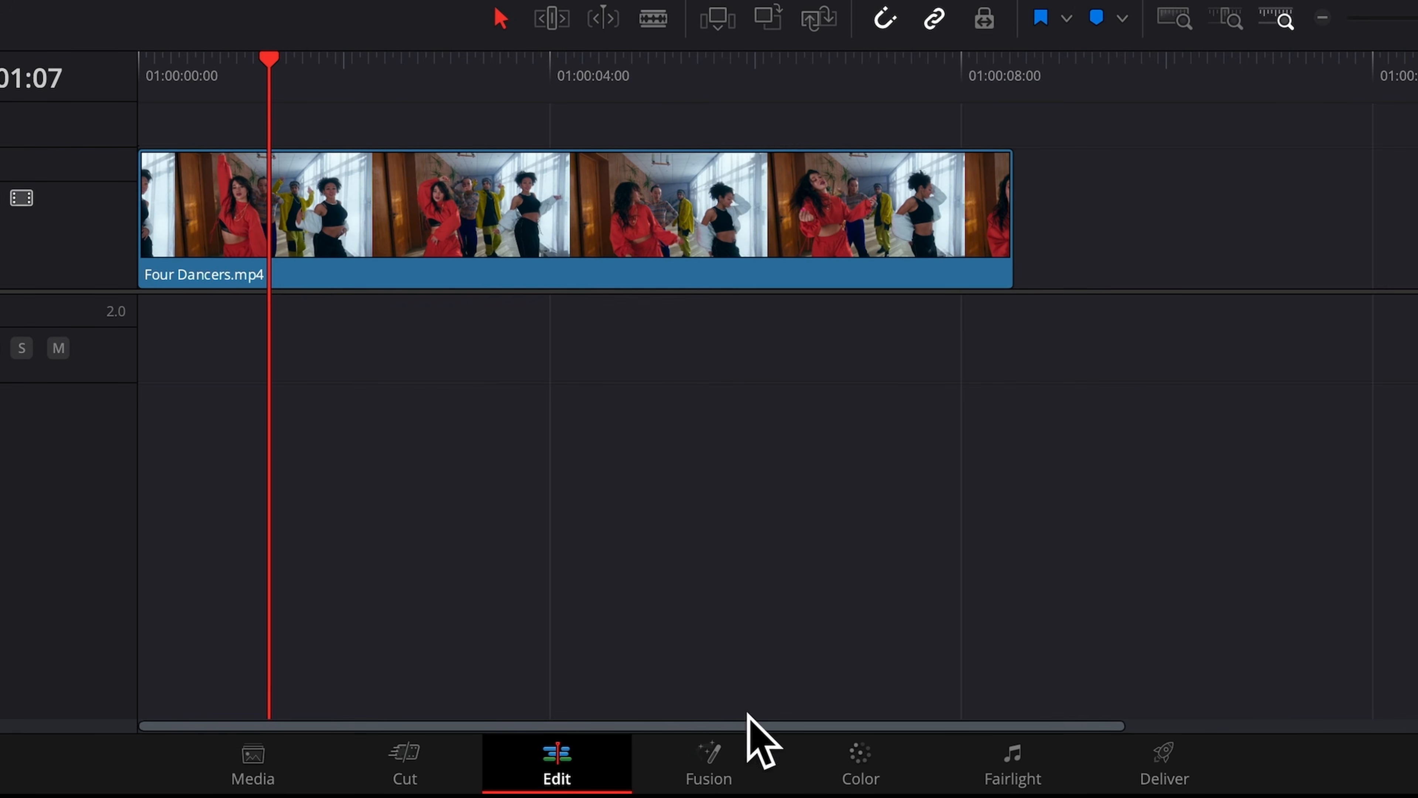
click(717, 761)
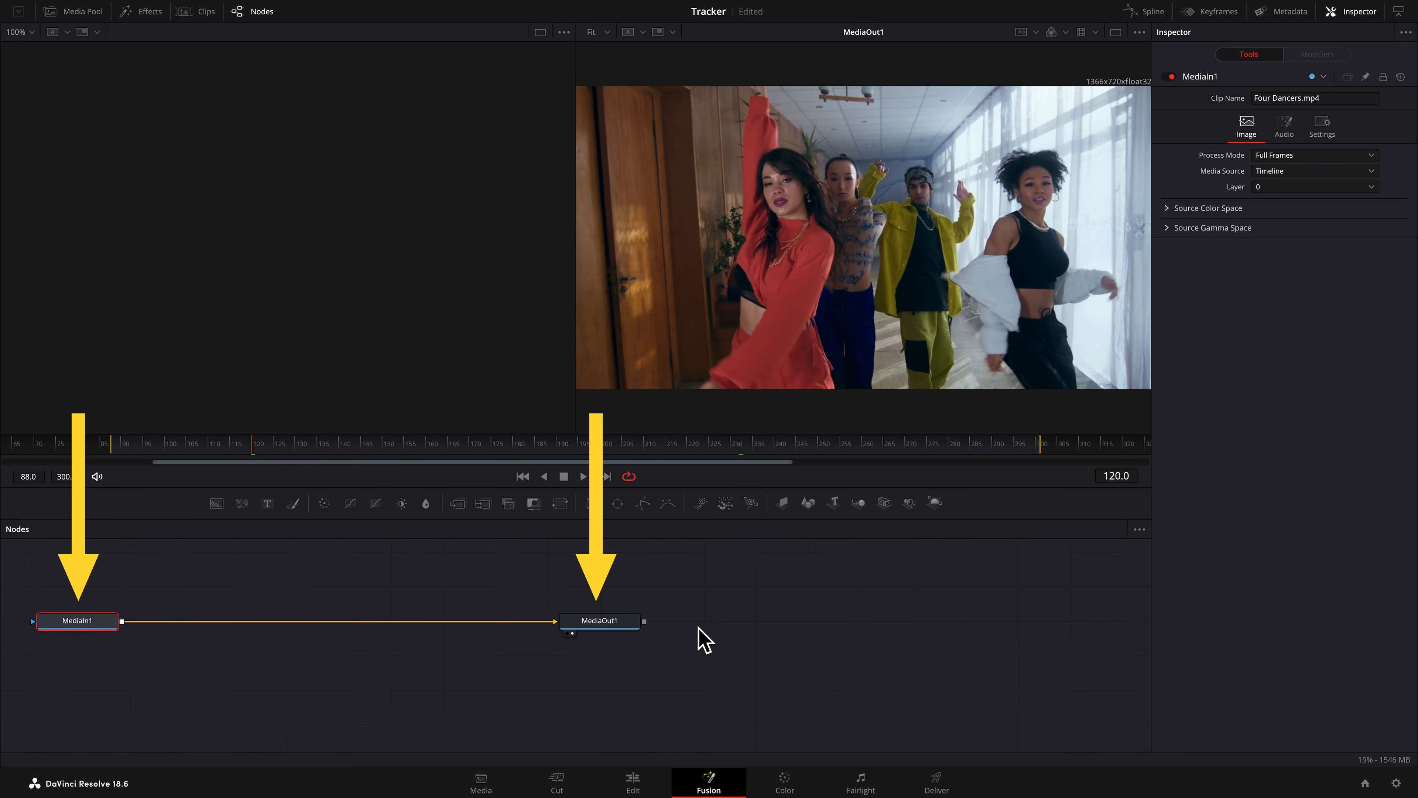
scroll(699, 627, left, 3)
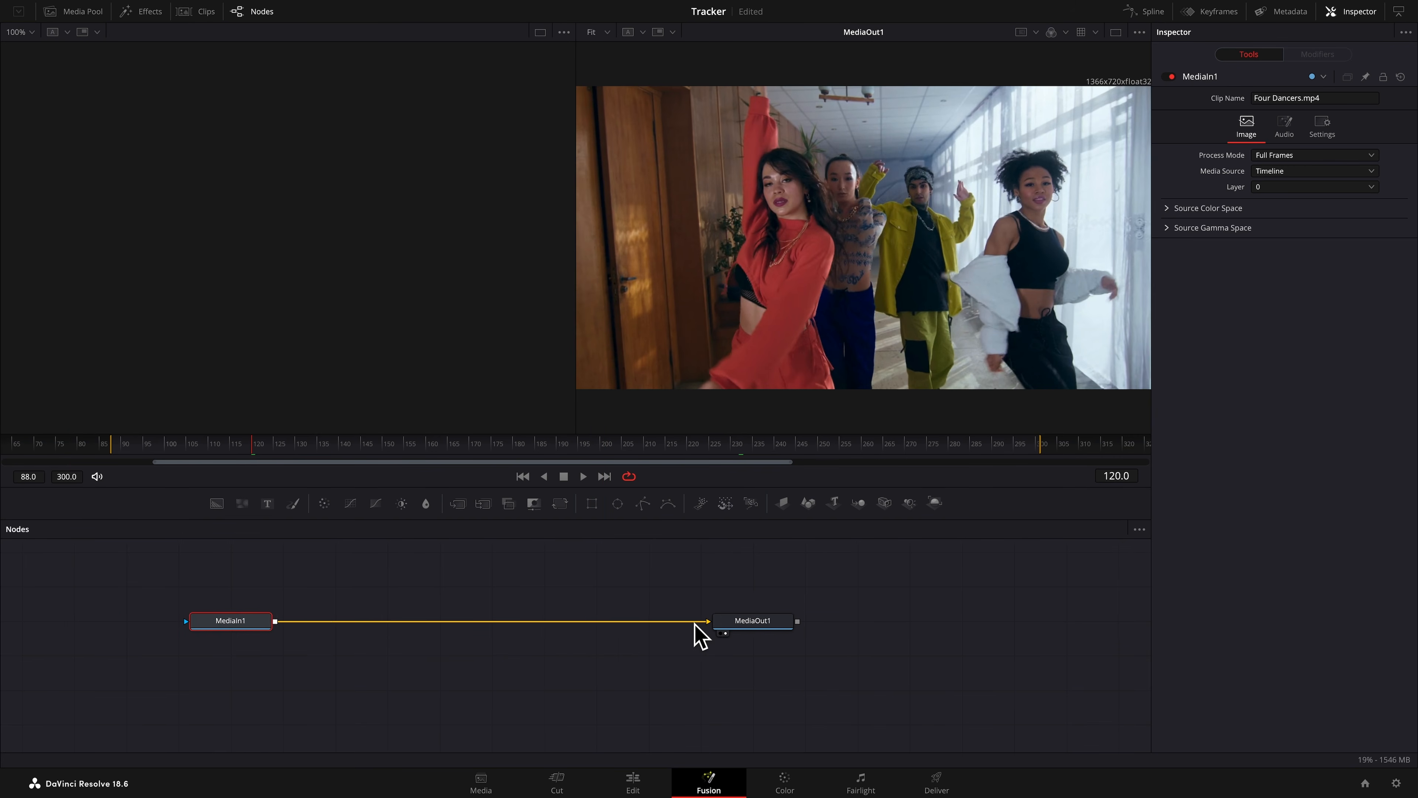
scroll(698, 631, left, 4)
scroll(698, 632, up, 1)
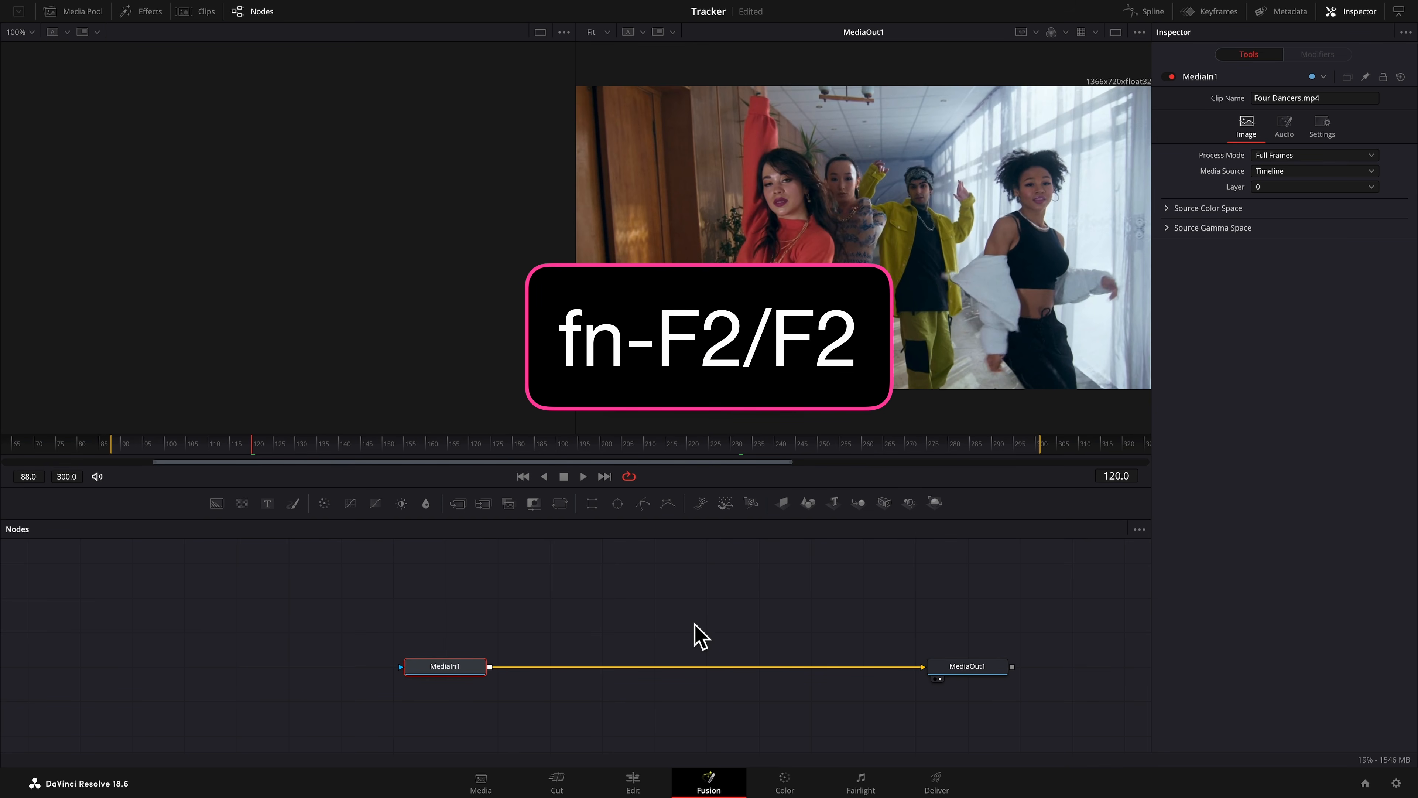
Rename the MediaIn1 node as Dancers
key(F2)
text(Dan)
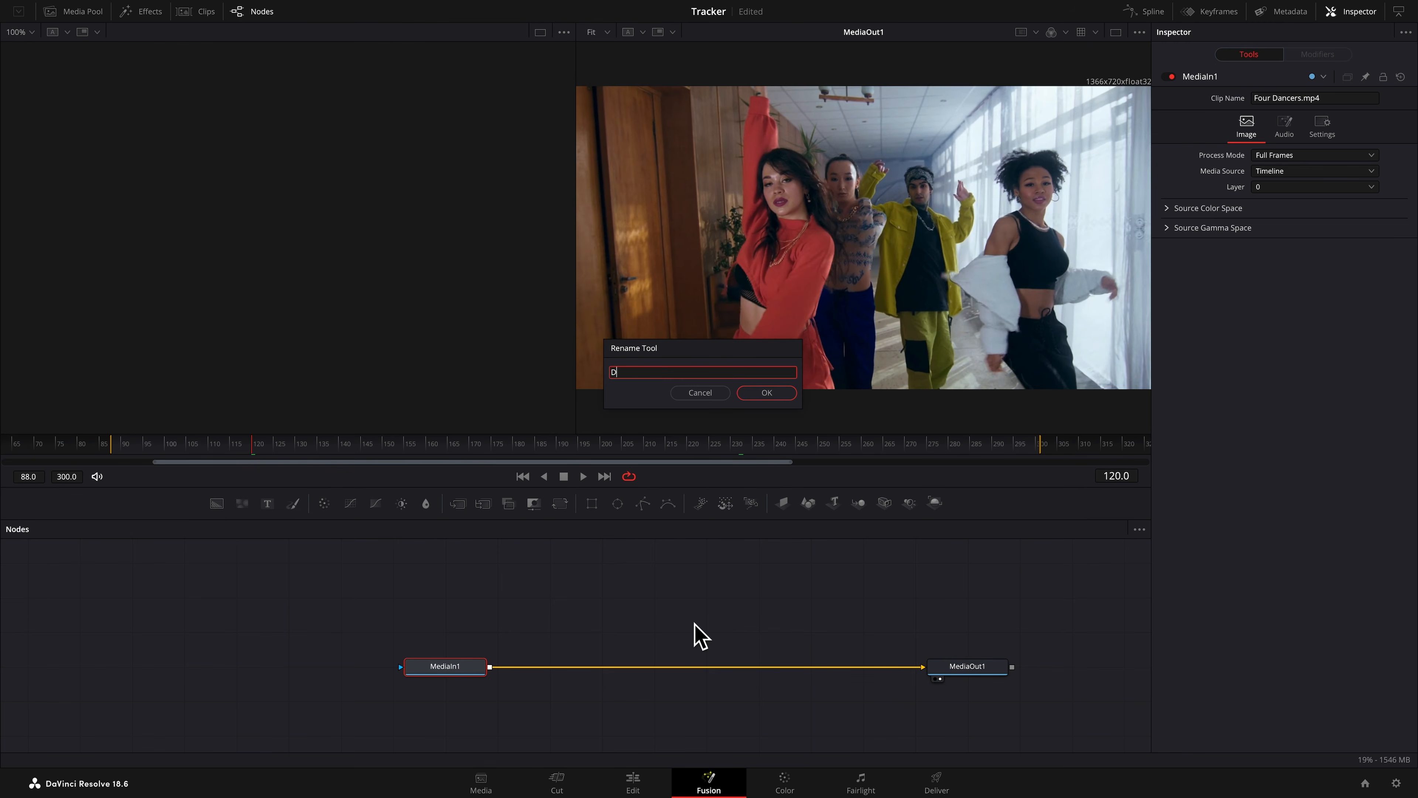
text(cers)
key(Return)
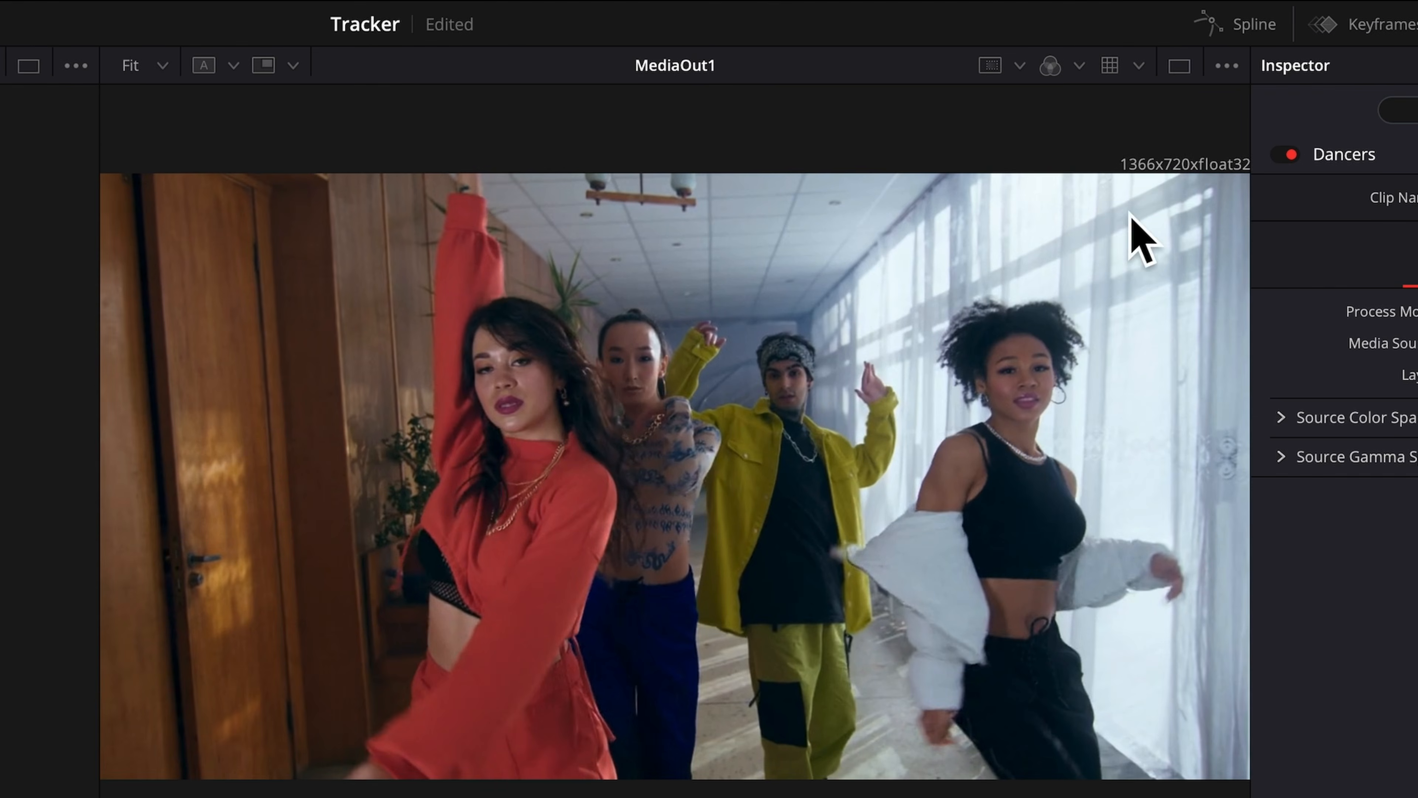
Switch to a single viewer and add a Tracker node between the Dancers node and MediaOut1
click(1179, 66)
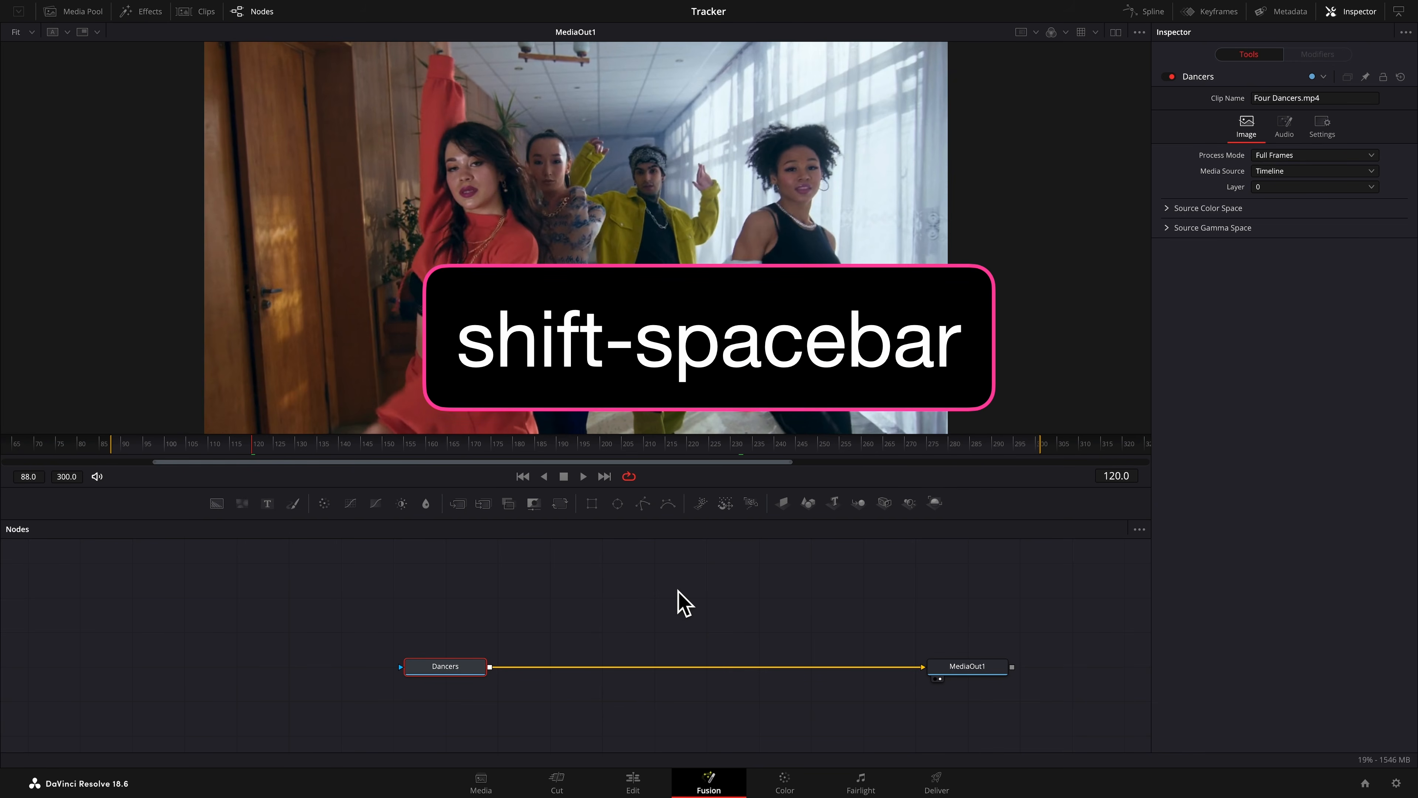
key(shift+space)
text(Trac)
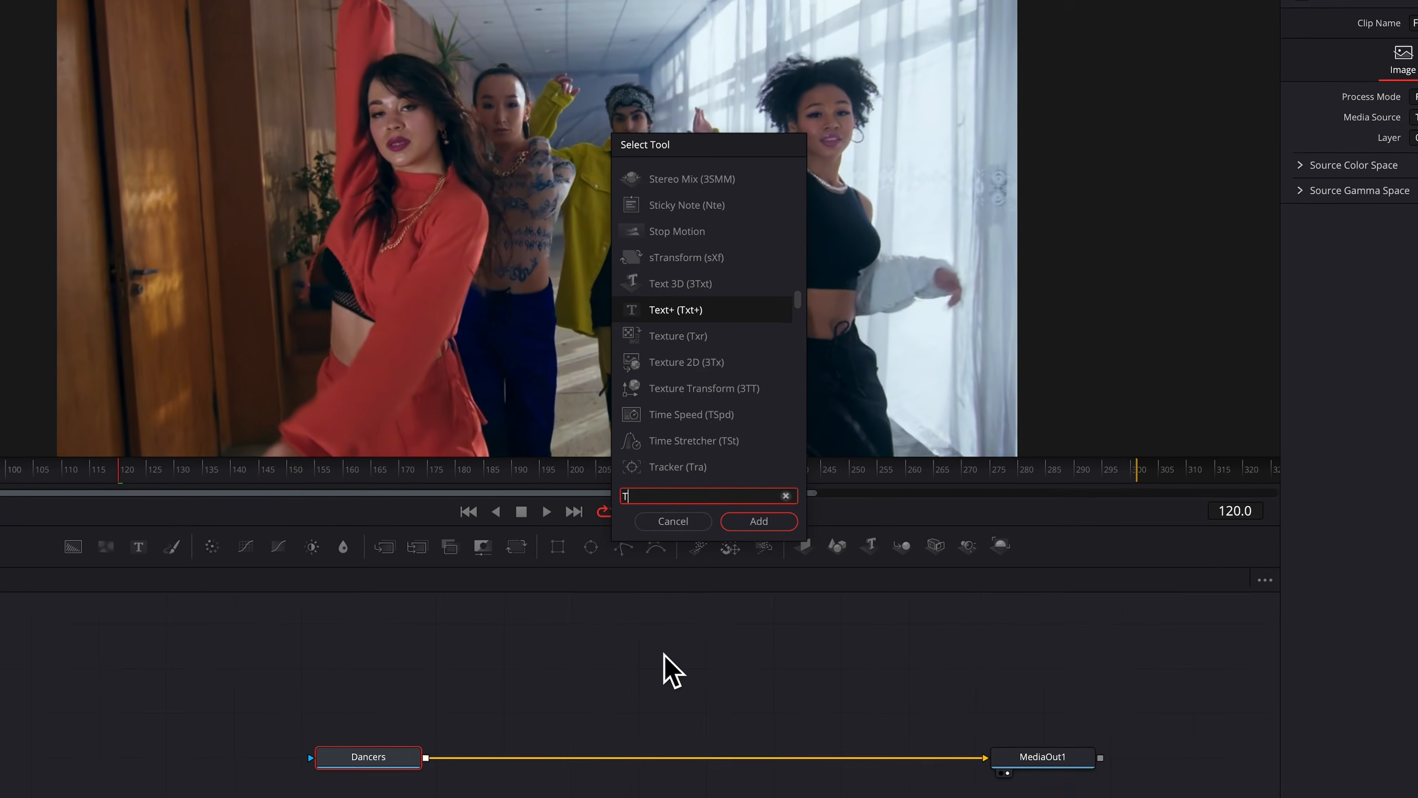
text(ker)
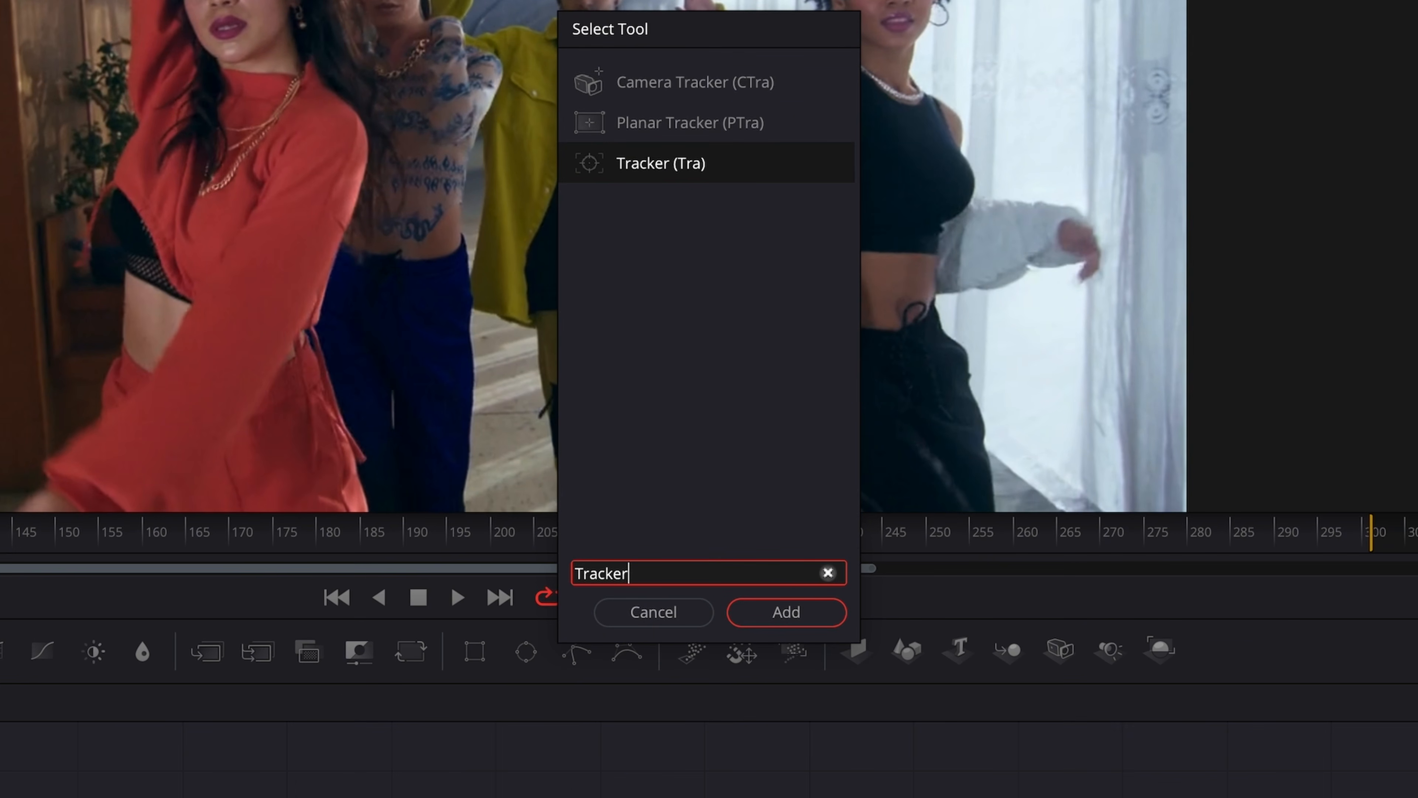
key(Return)
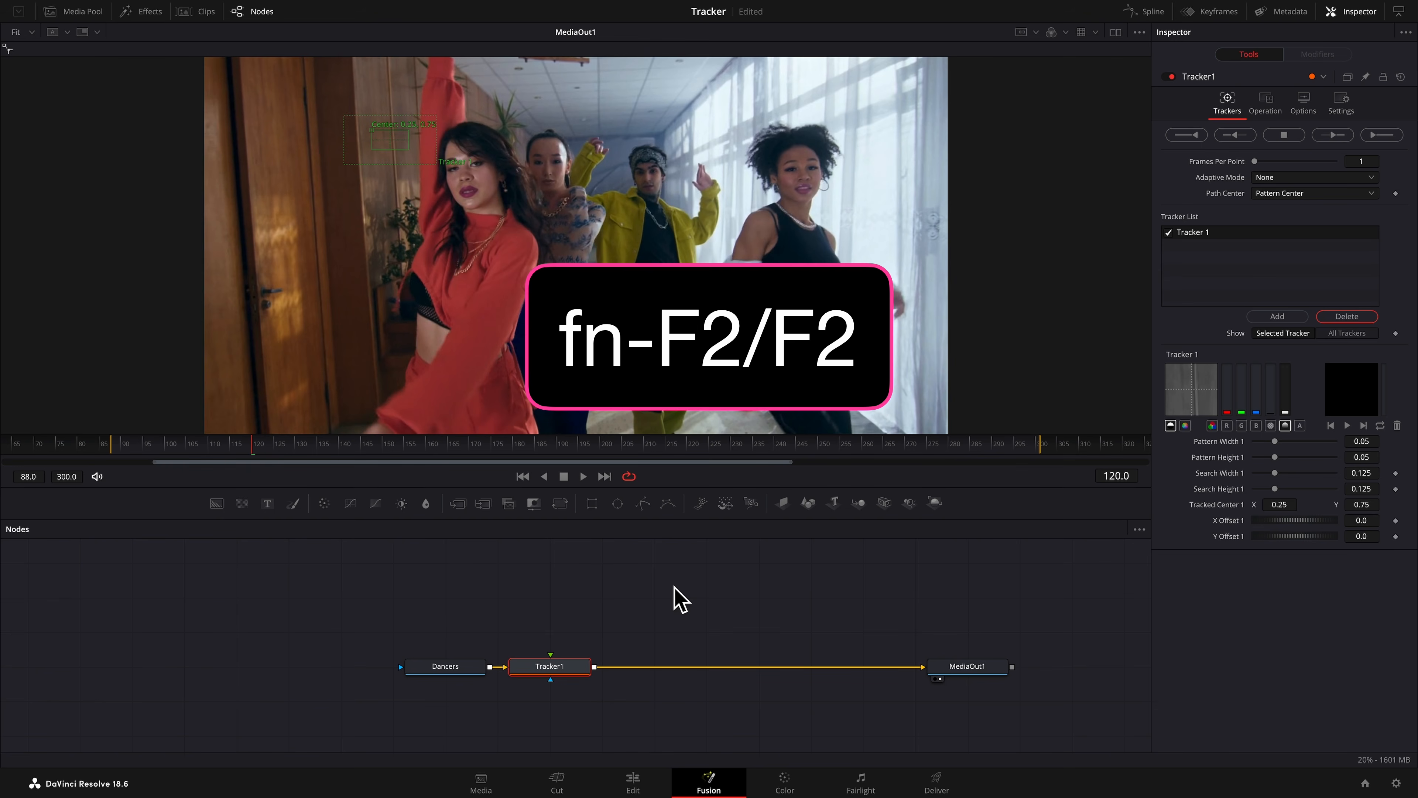
Rename the tracker node as DancerTracker and save the project
key(F2)
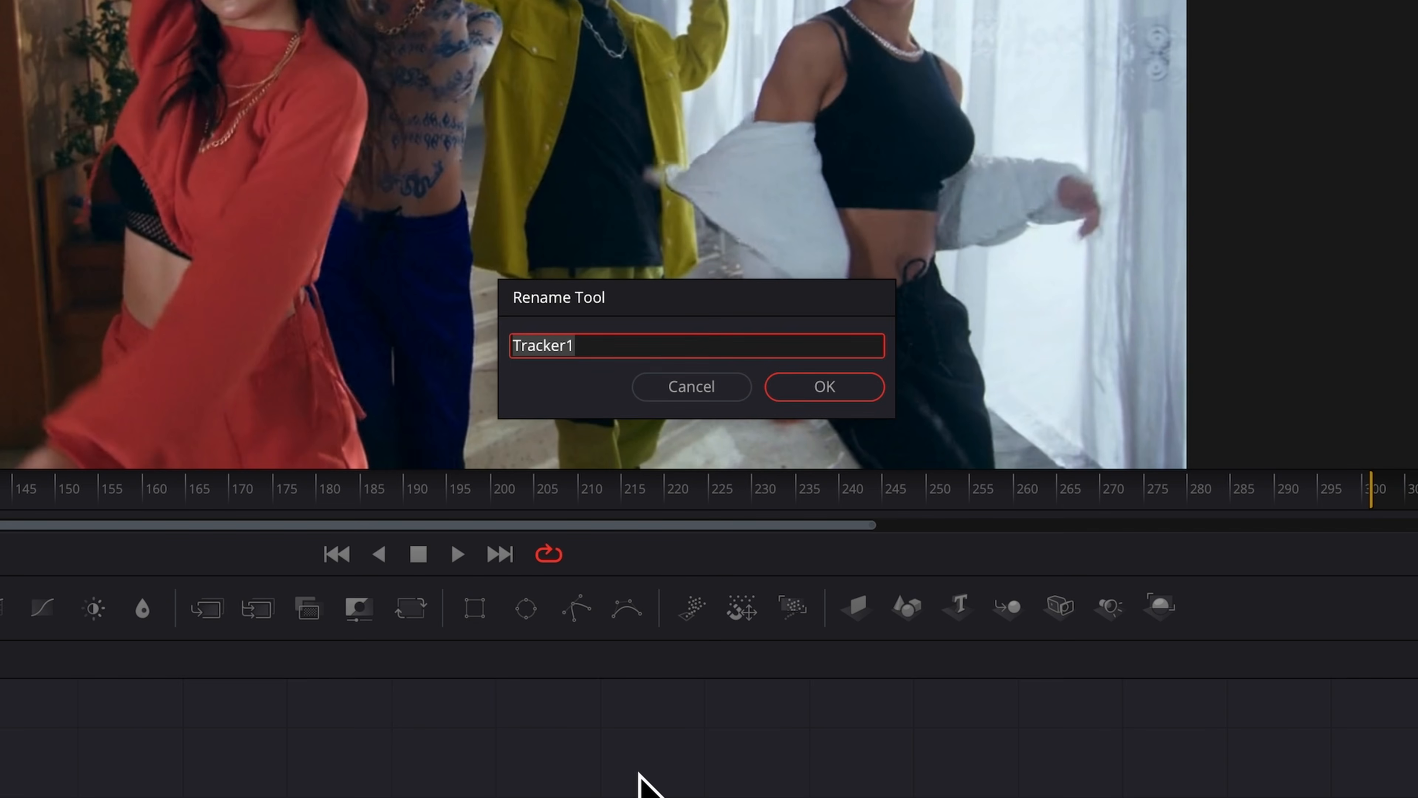
text(Dancee)
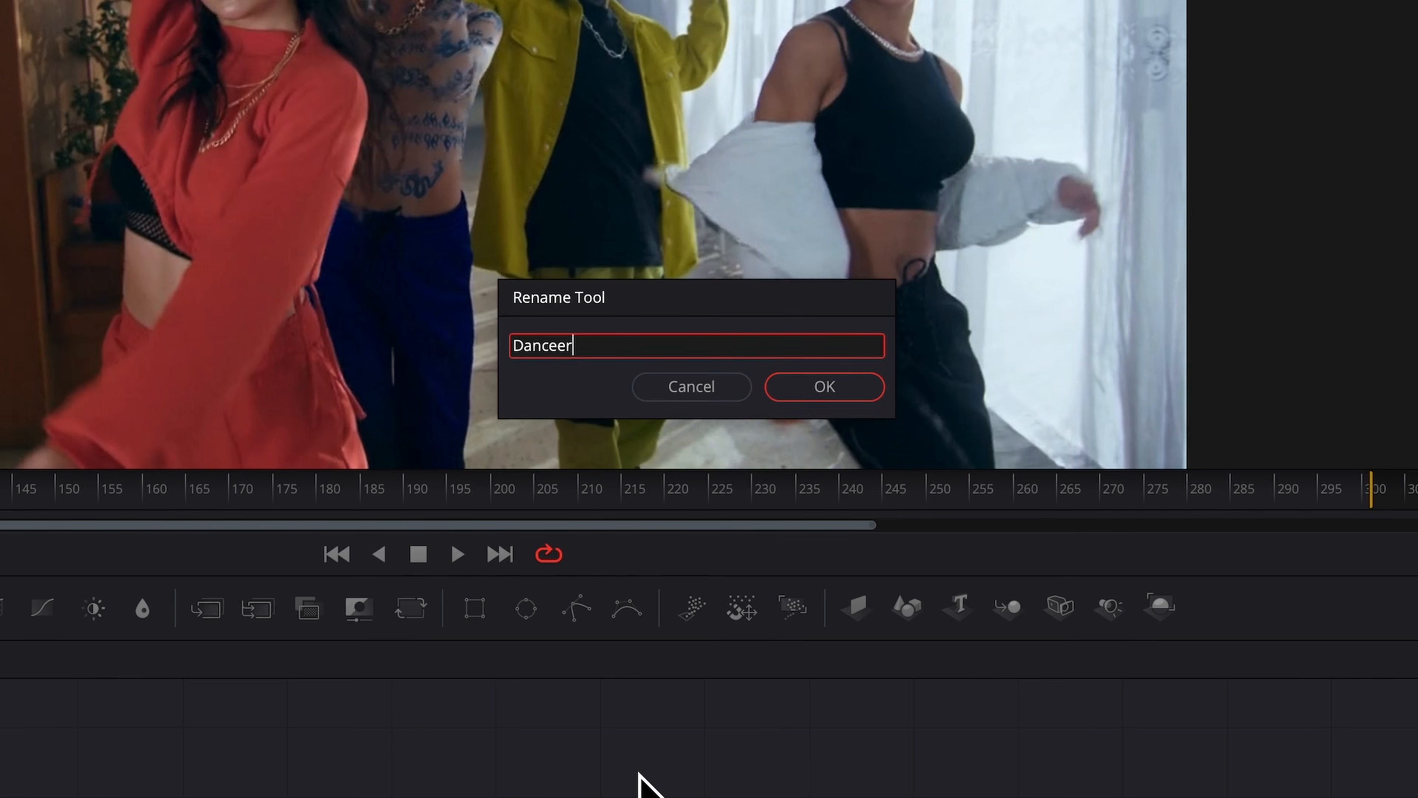
key(BackSpace)
text(rTracker)
key(Return)
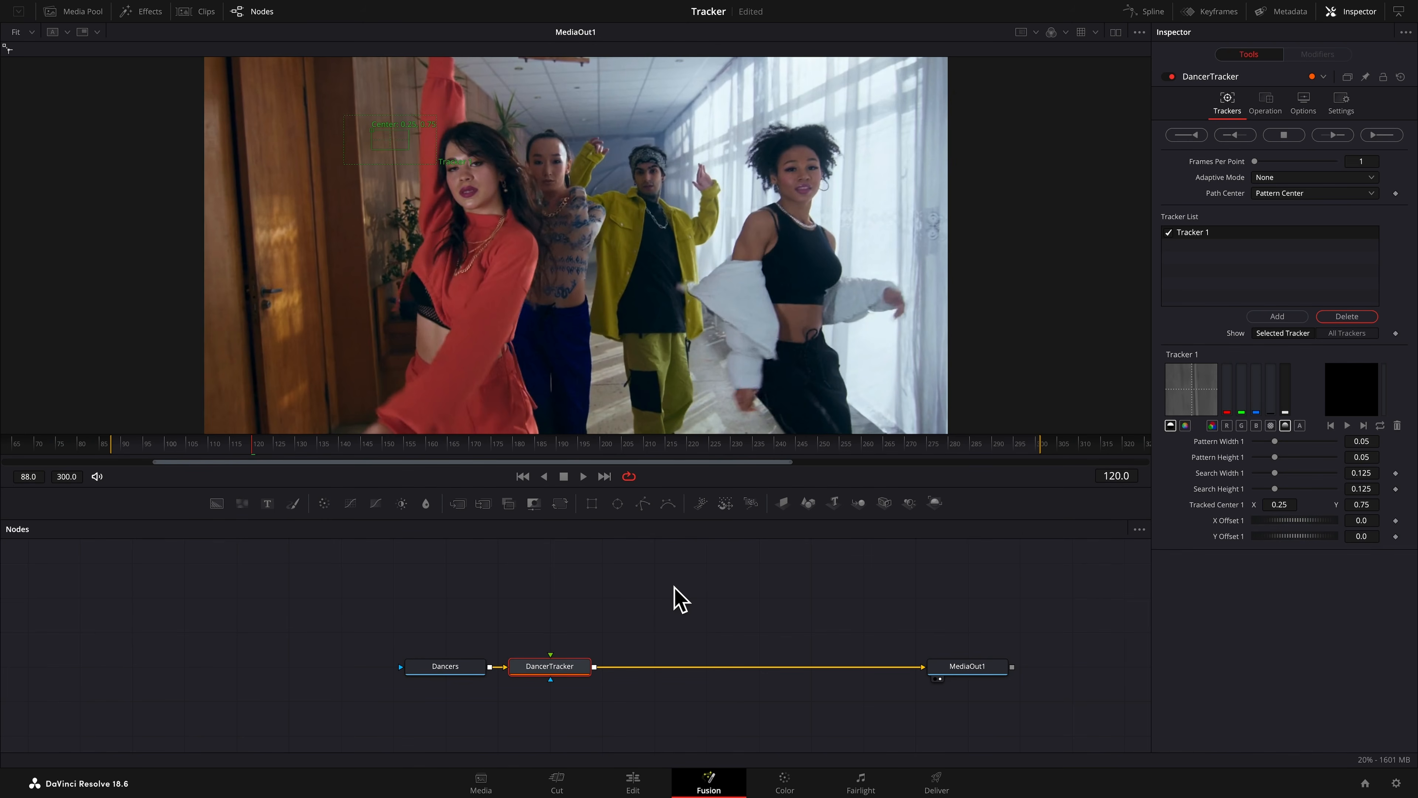
click(674, 588)
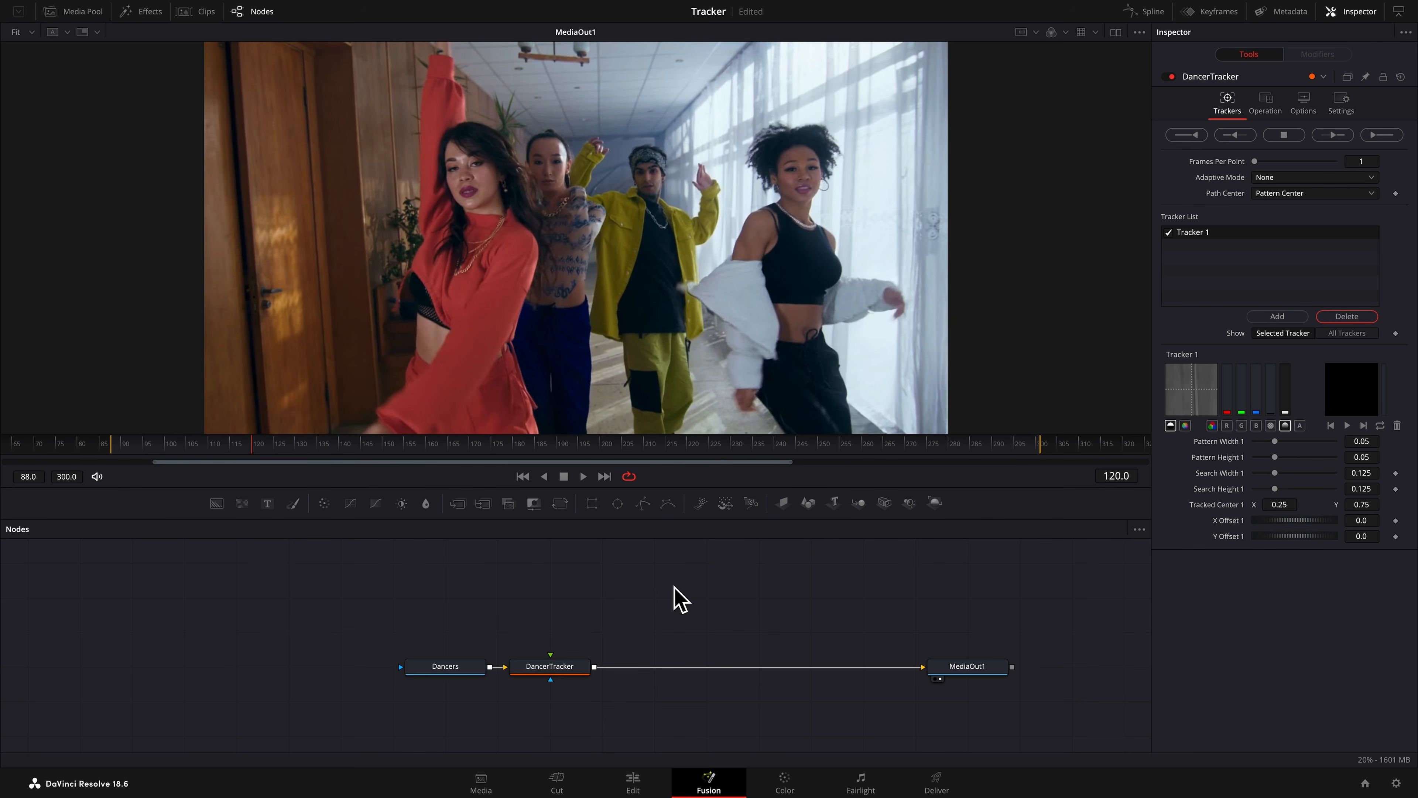
key(ctrl+s)
Rename the first tracker in the DancerTracker node's tracker list as Left Dancer
key(space)
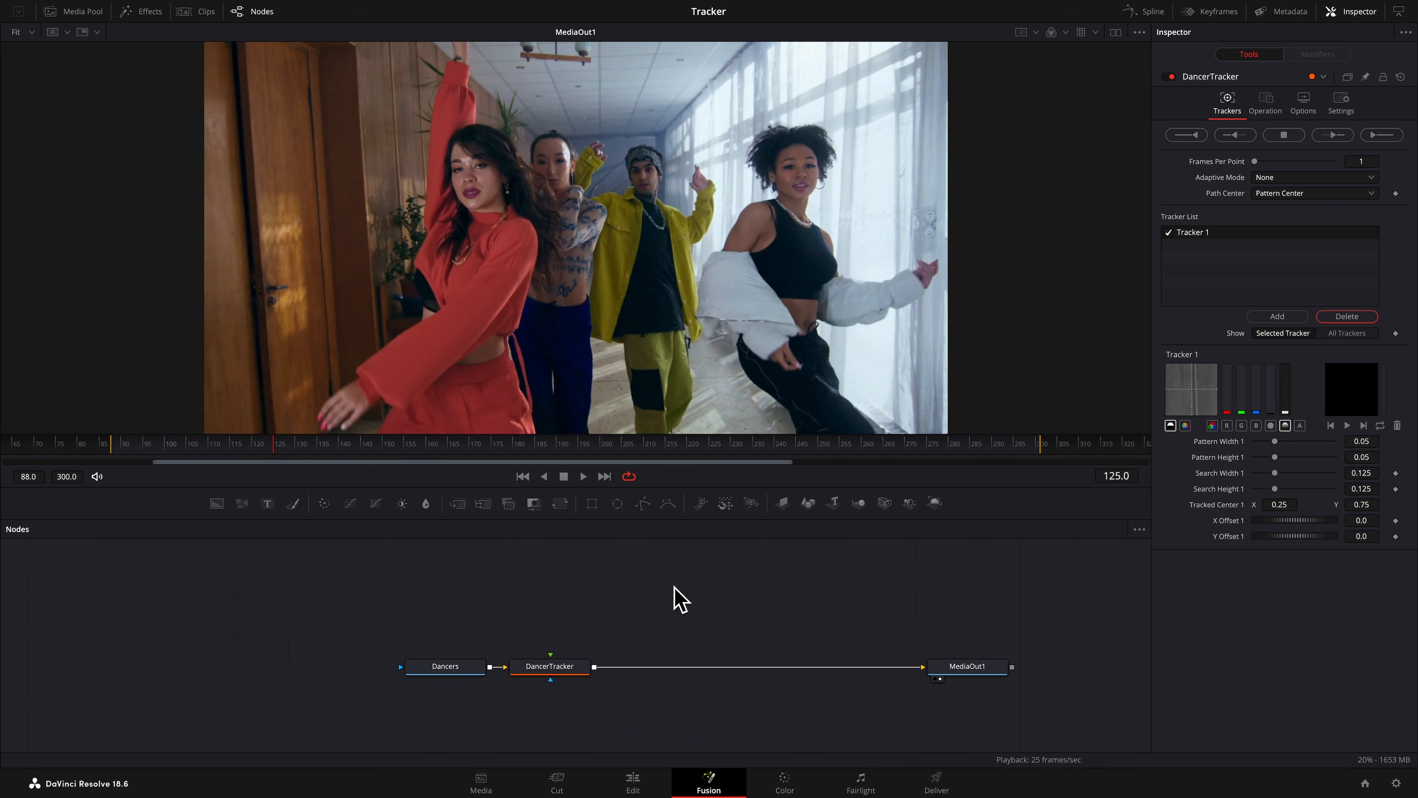
click(550, 666)
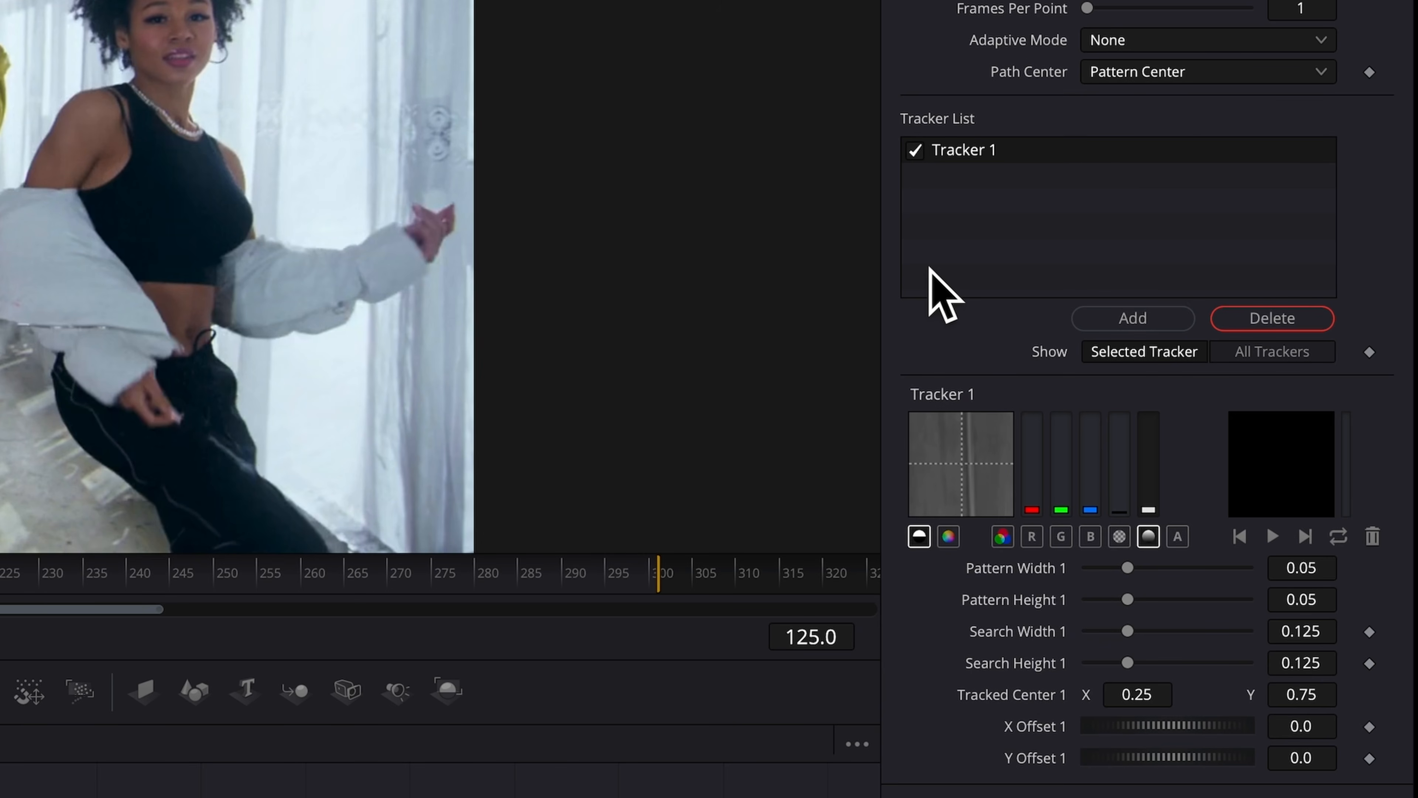
double_click(981, 151)
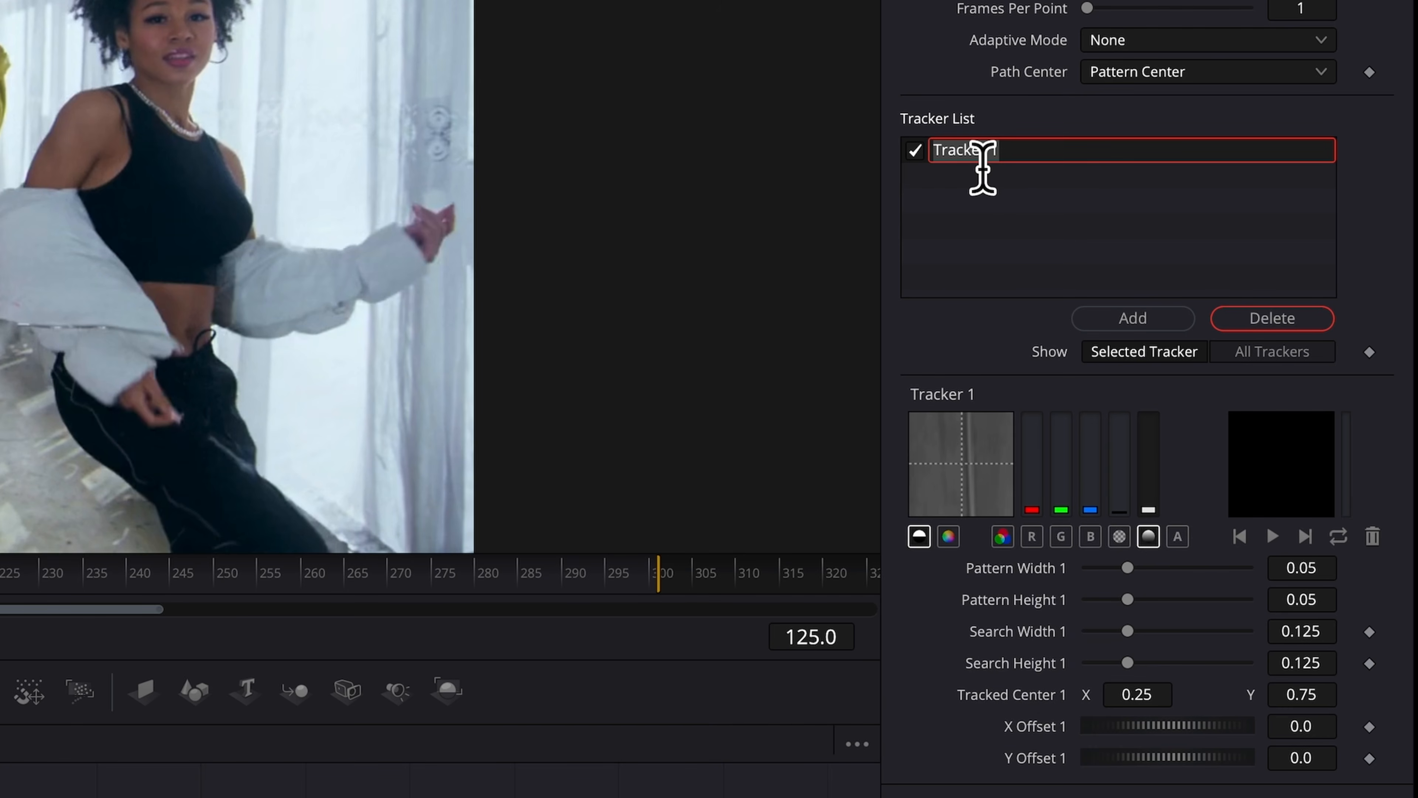
text(Left )
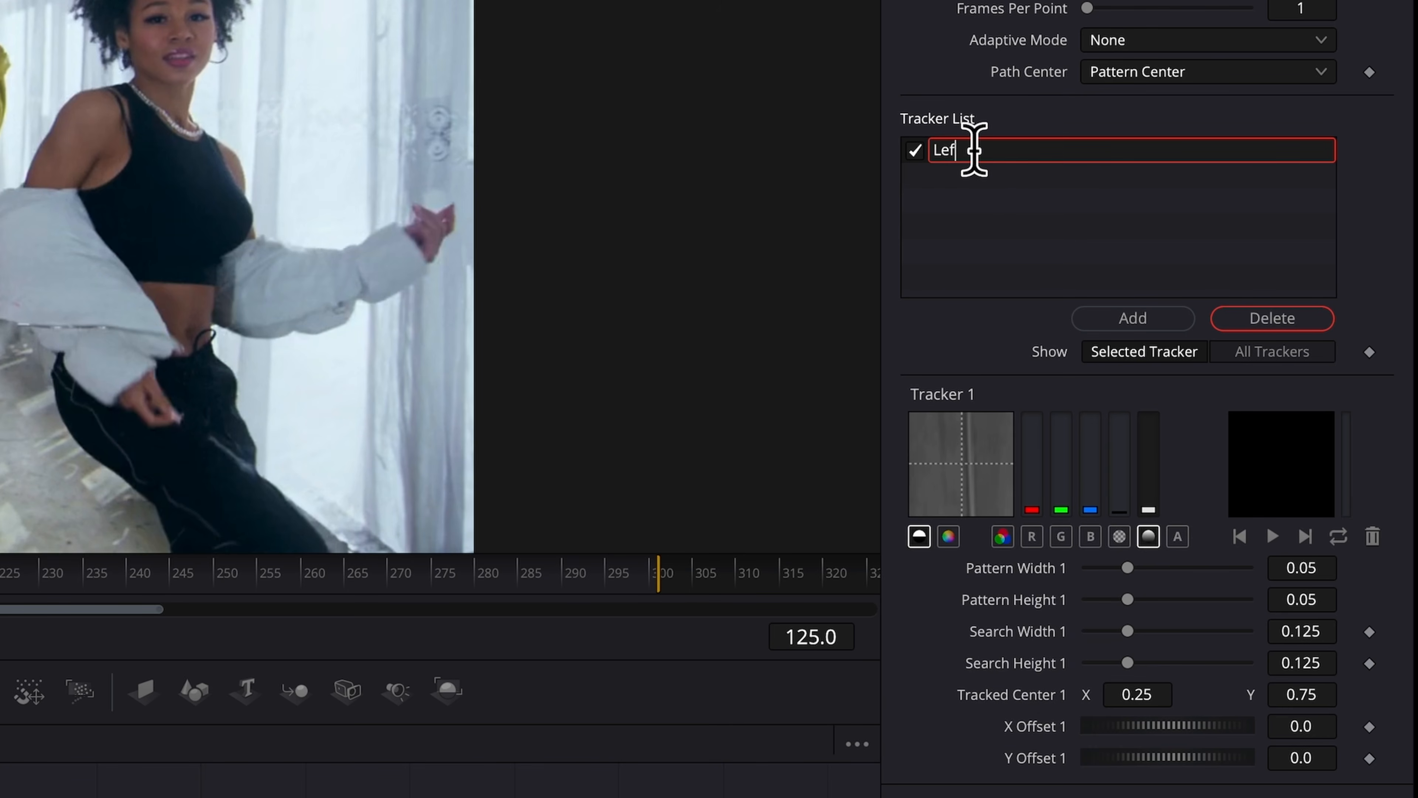
text(Dancer)
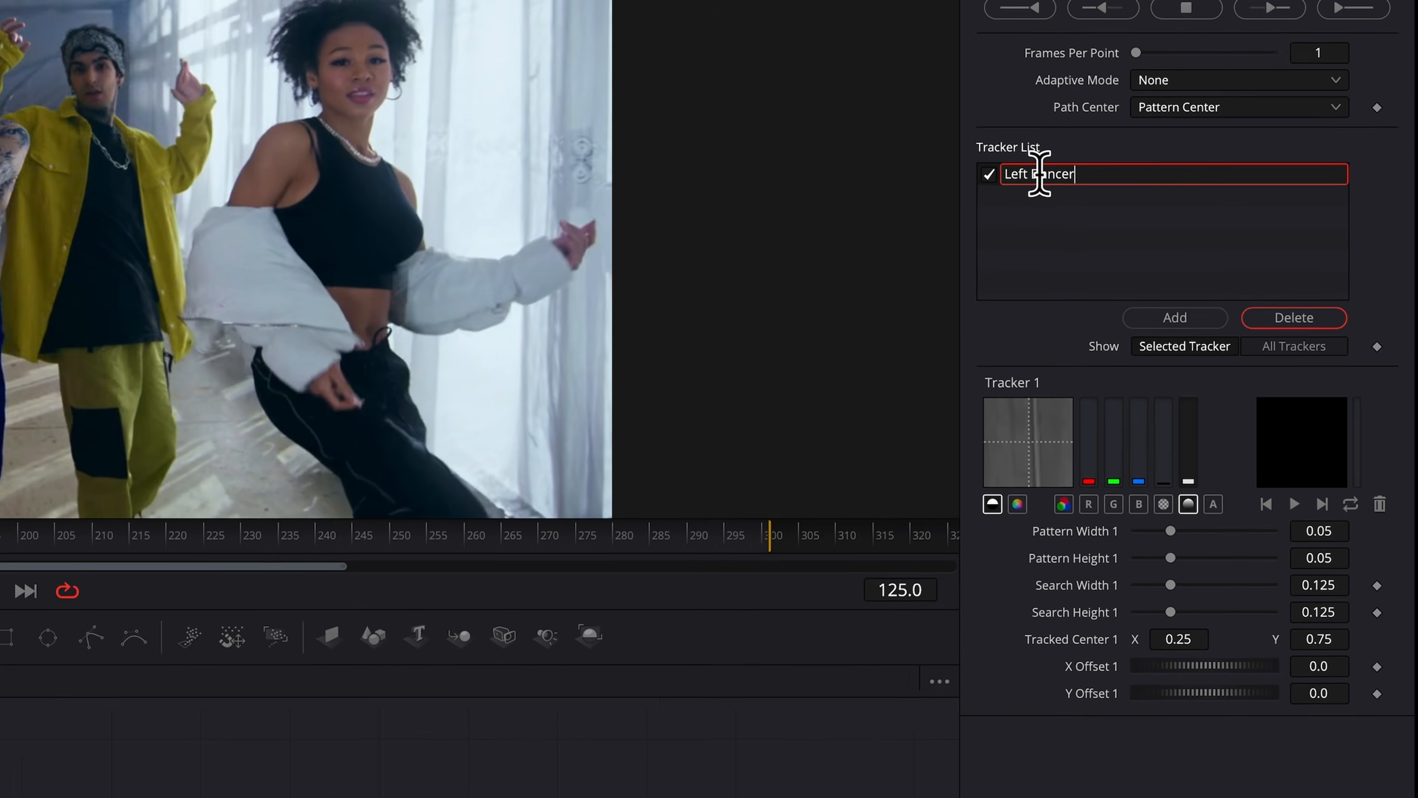
key(Return)
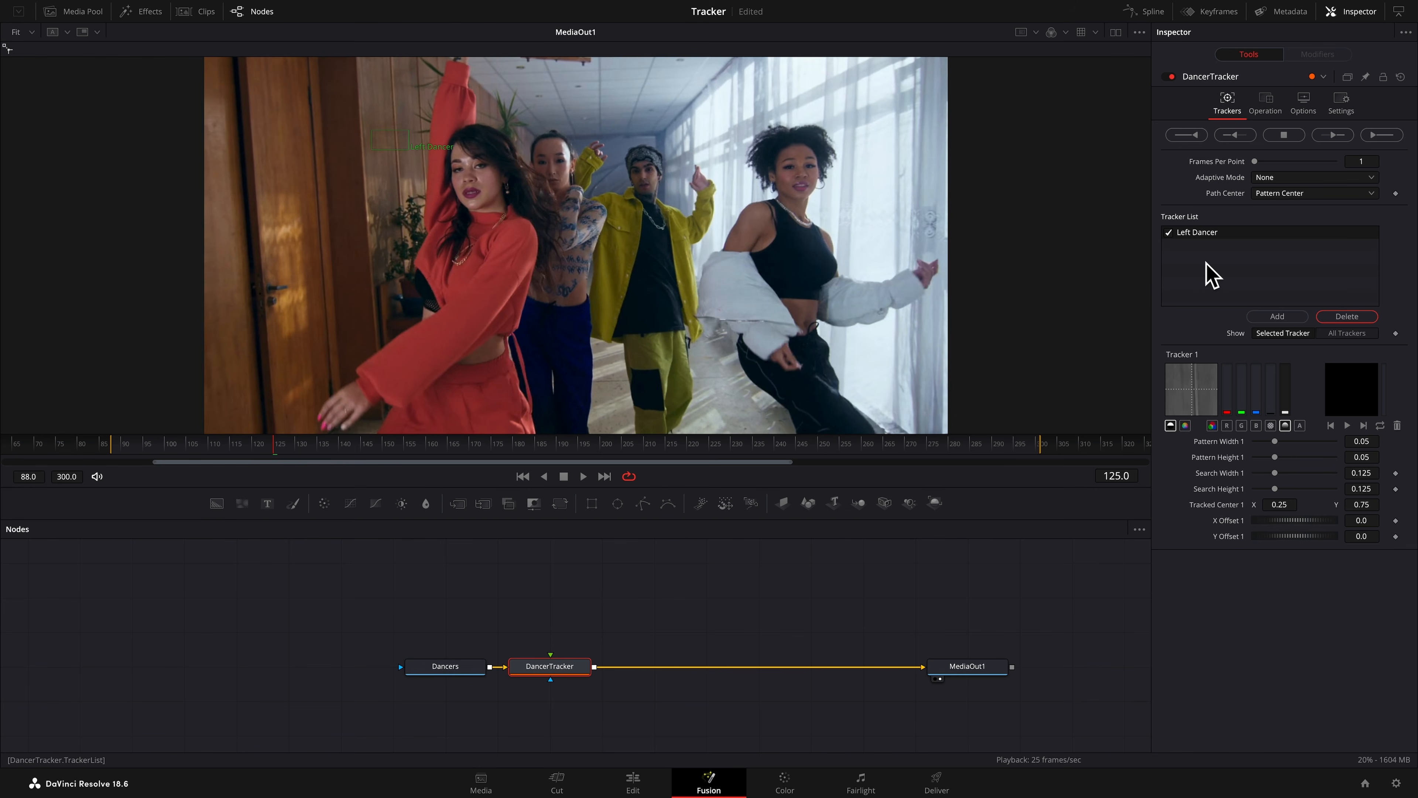
Move the playhead back to frame 110, where the red-dressed dancer's face is clear
click(254, 446)
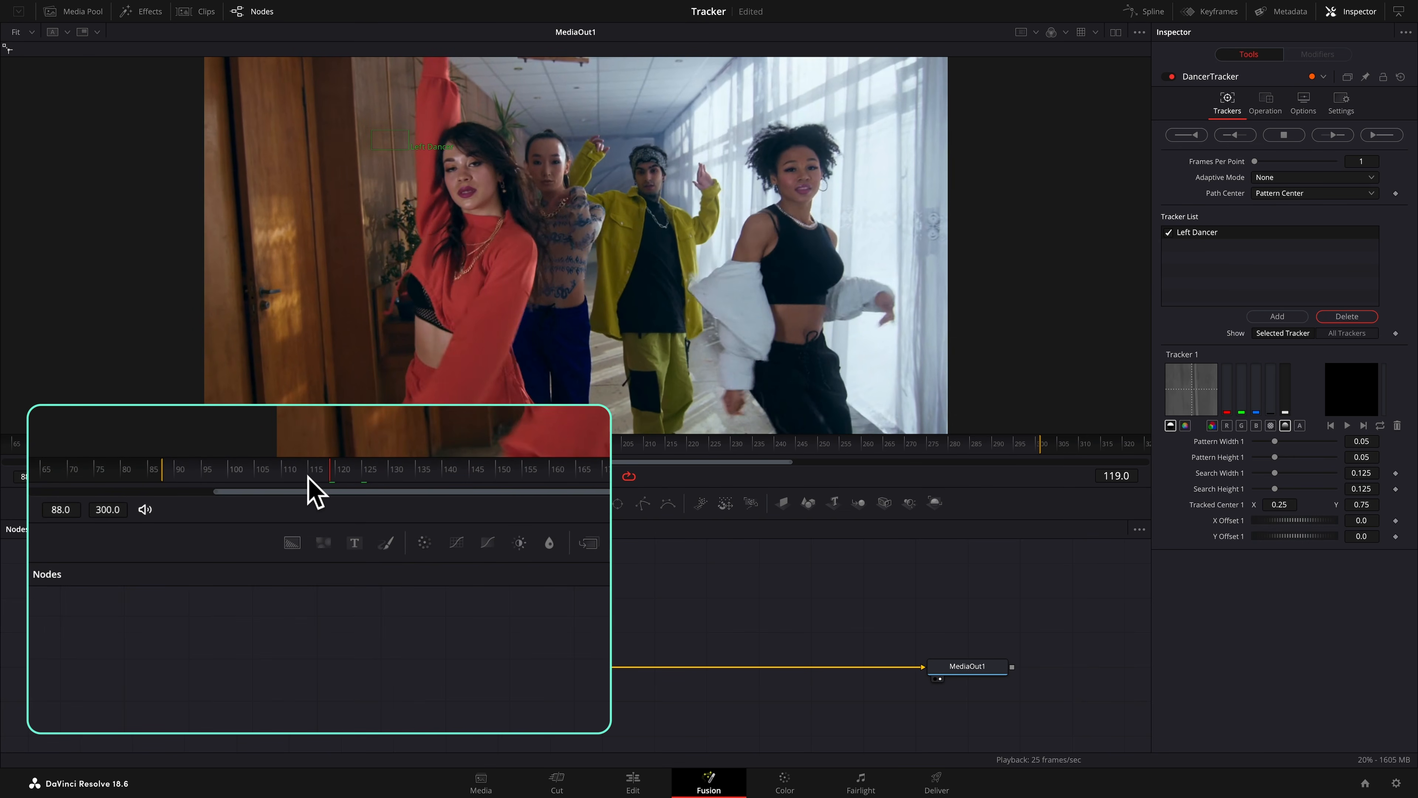
click(210, 446)
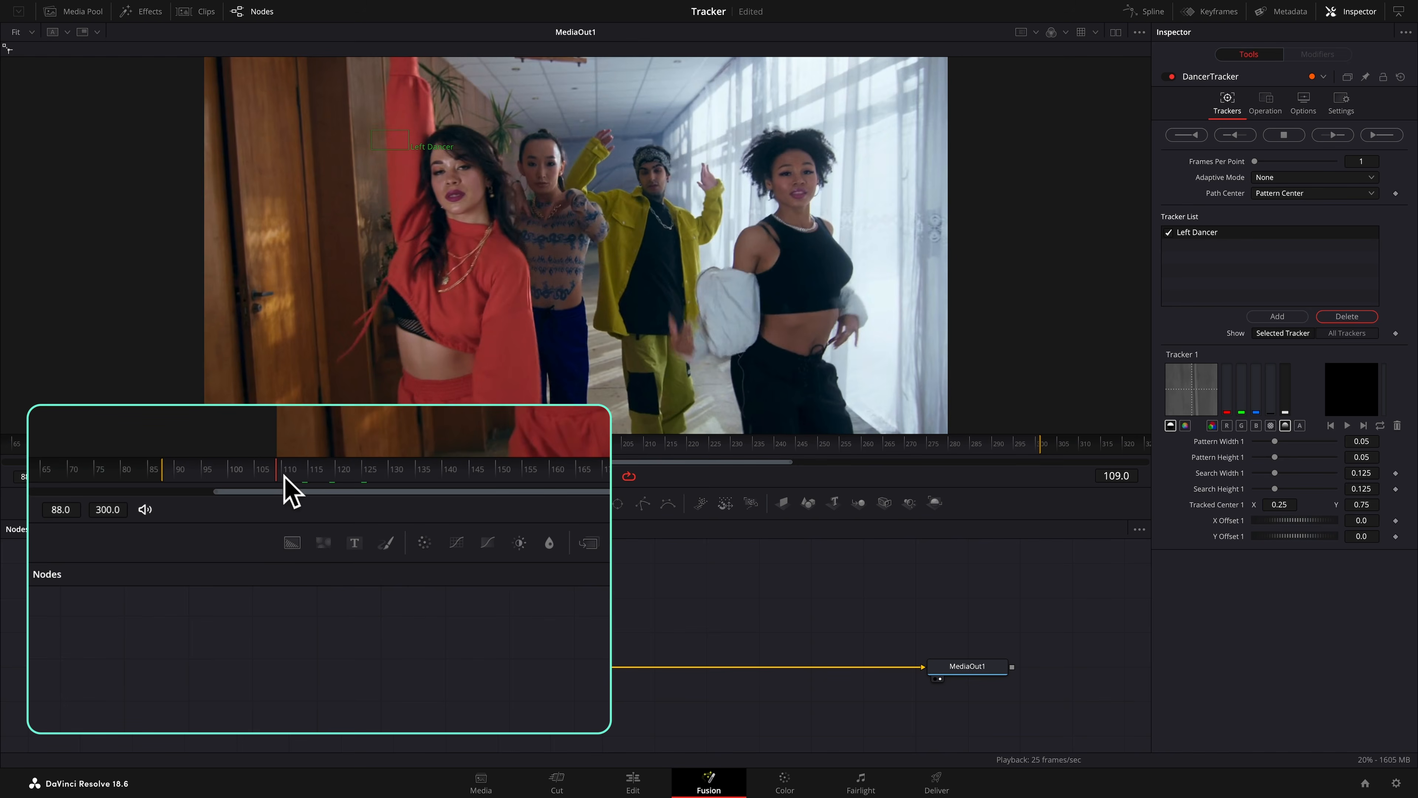
click(208, 446)
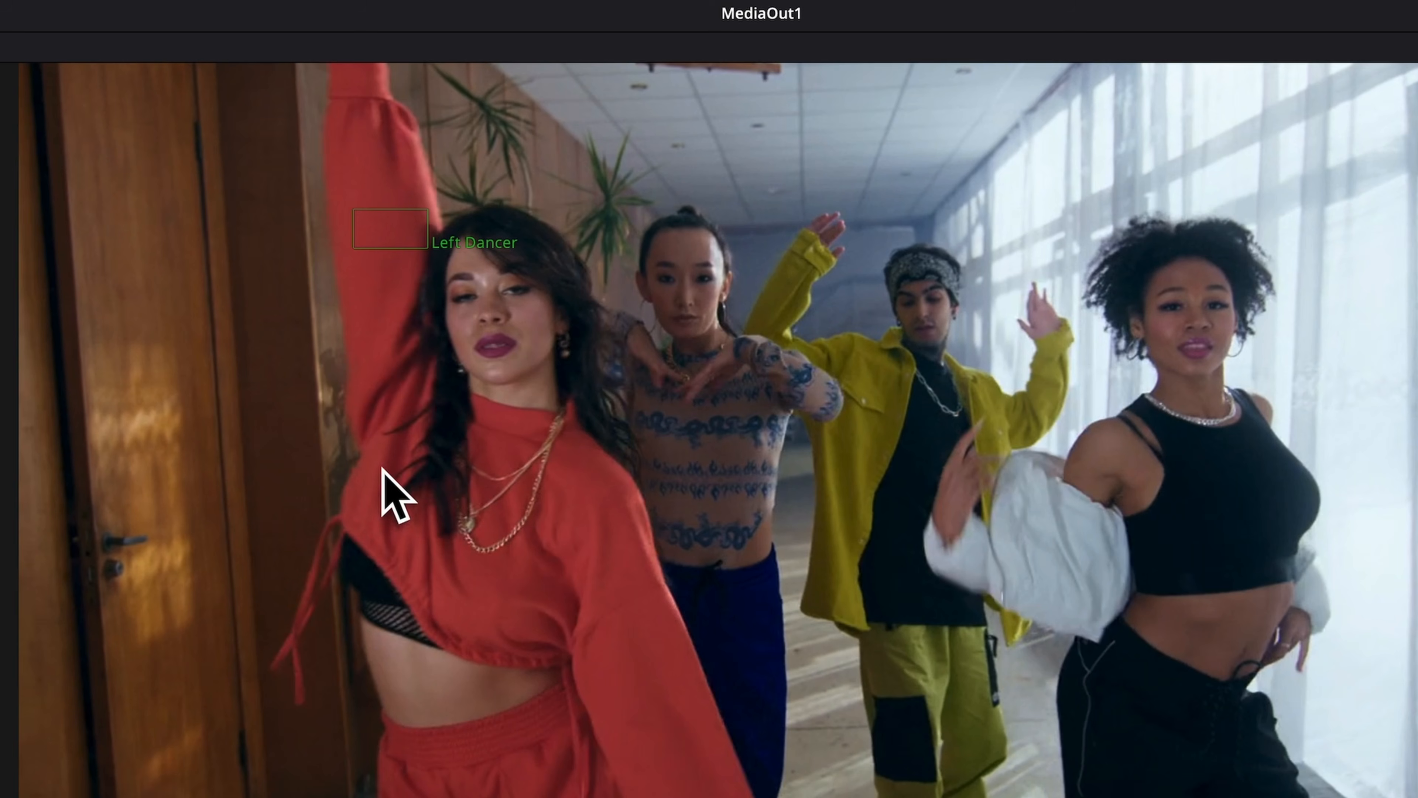
Place the Left Dancer tracker over the red-dressed dancer's face, enlarge its pattern box to about 0.15 wide and 0.303 high, and save
mouse_move(415, 317)
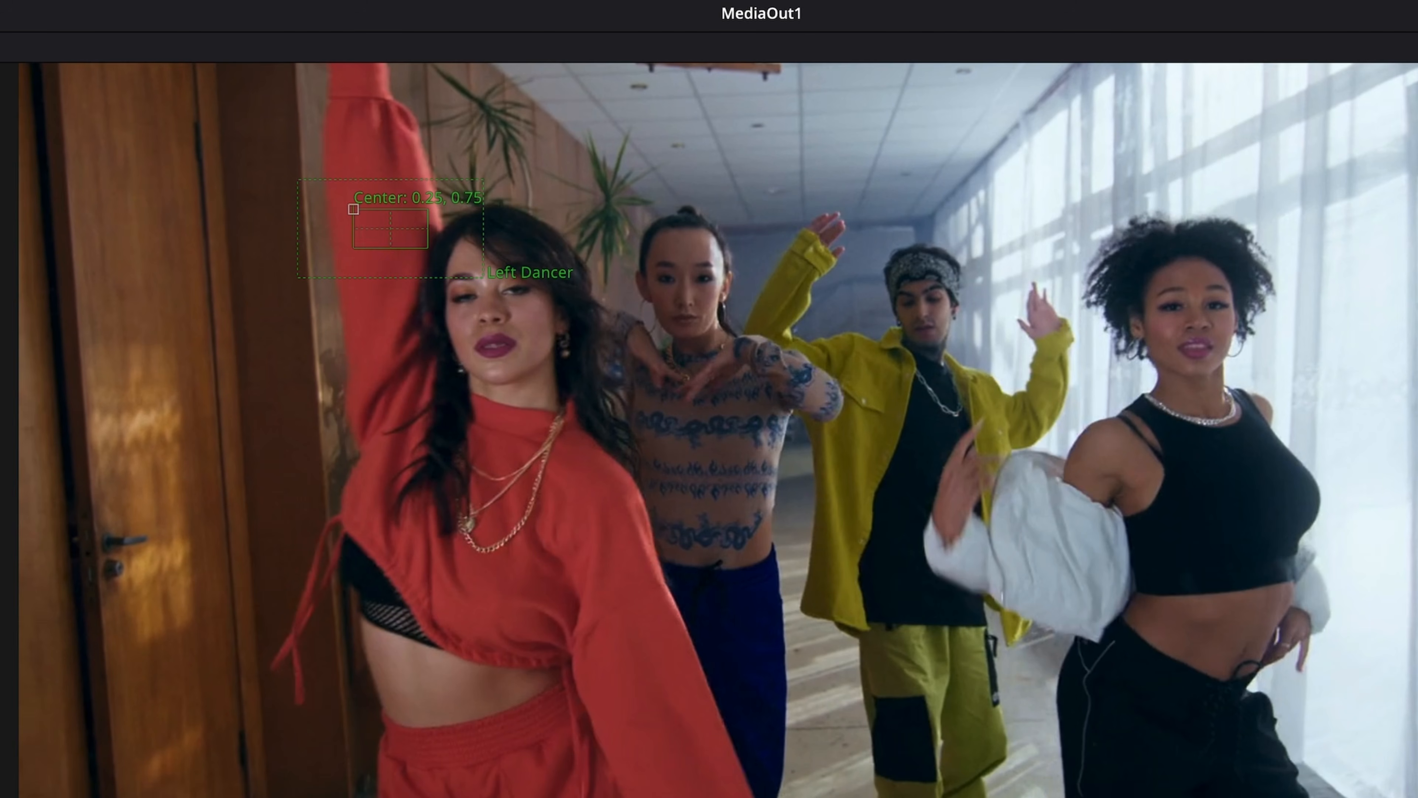
drag(362, 216, 458, 282)
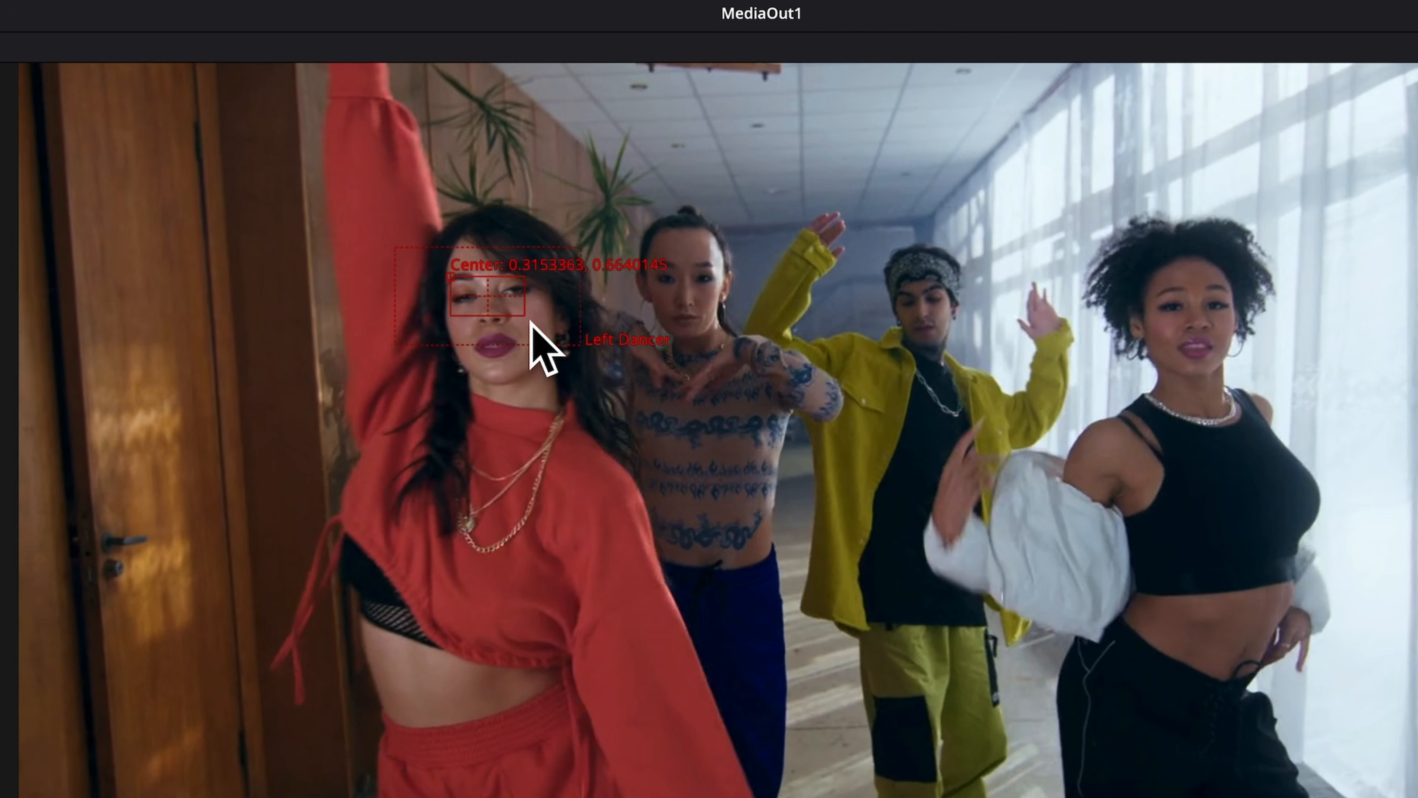
drag(533, 322, 601, 418)
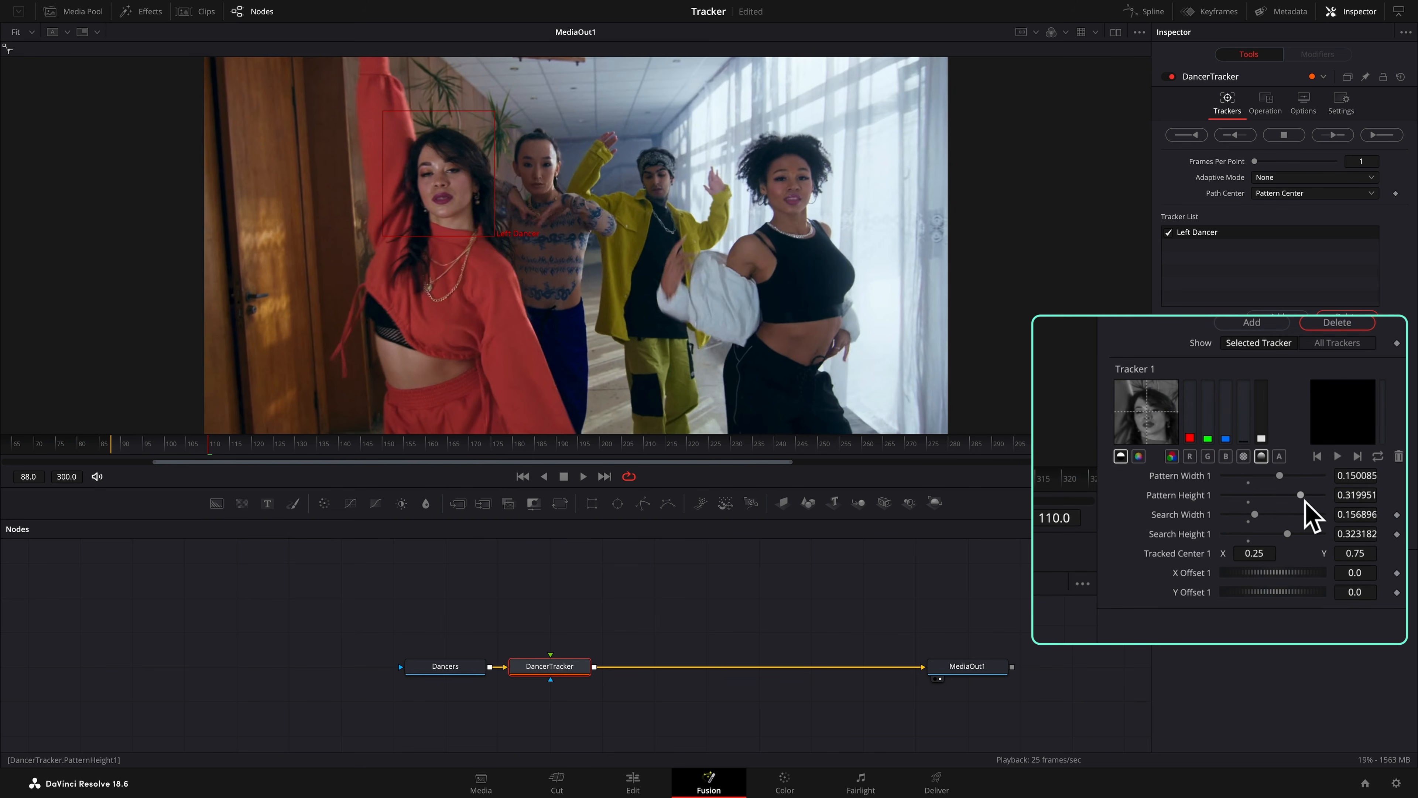
drag(1306, 499, 1303, 500)
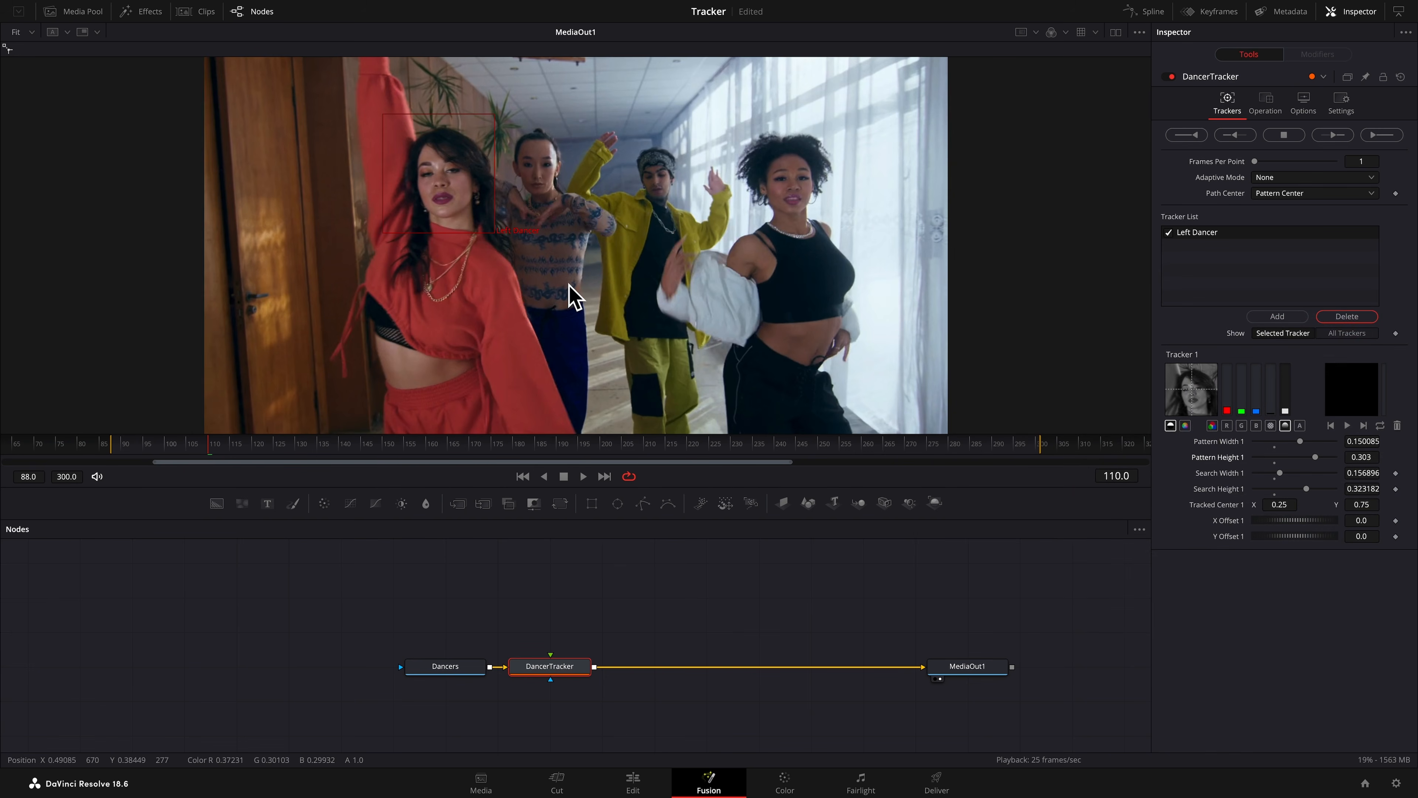
key(ctrl+s)
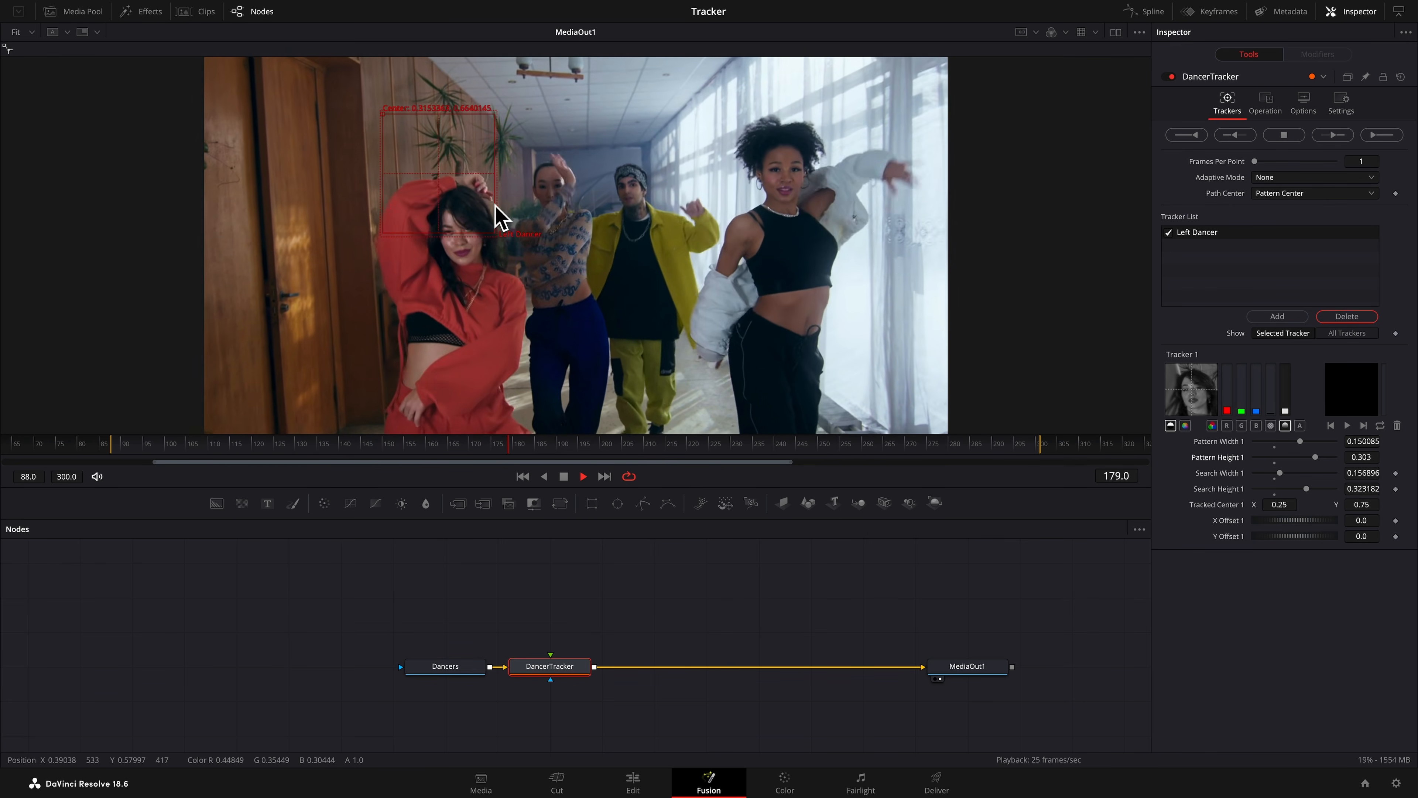
Play the clip to review the left dancer's movement against the tracker box, and return to frame 110
key(space)
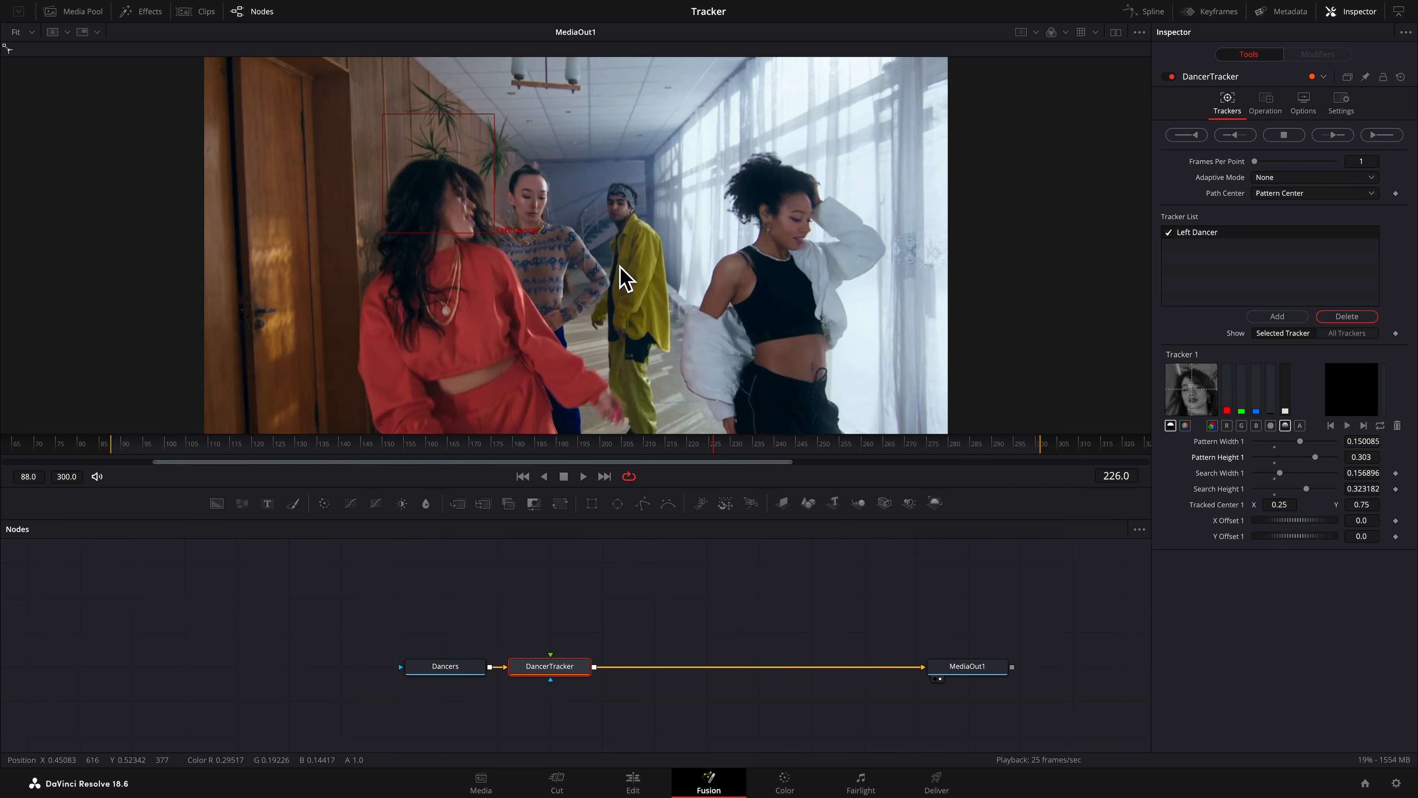
double_click(1084, 482)
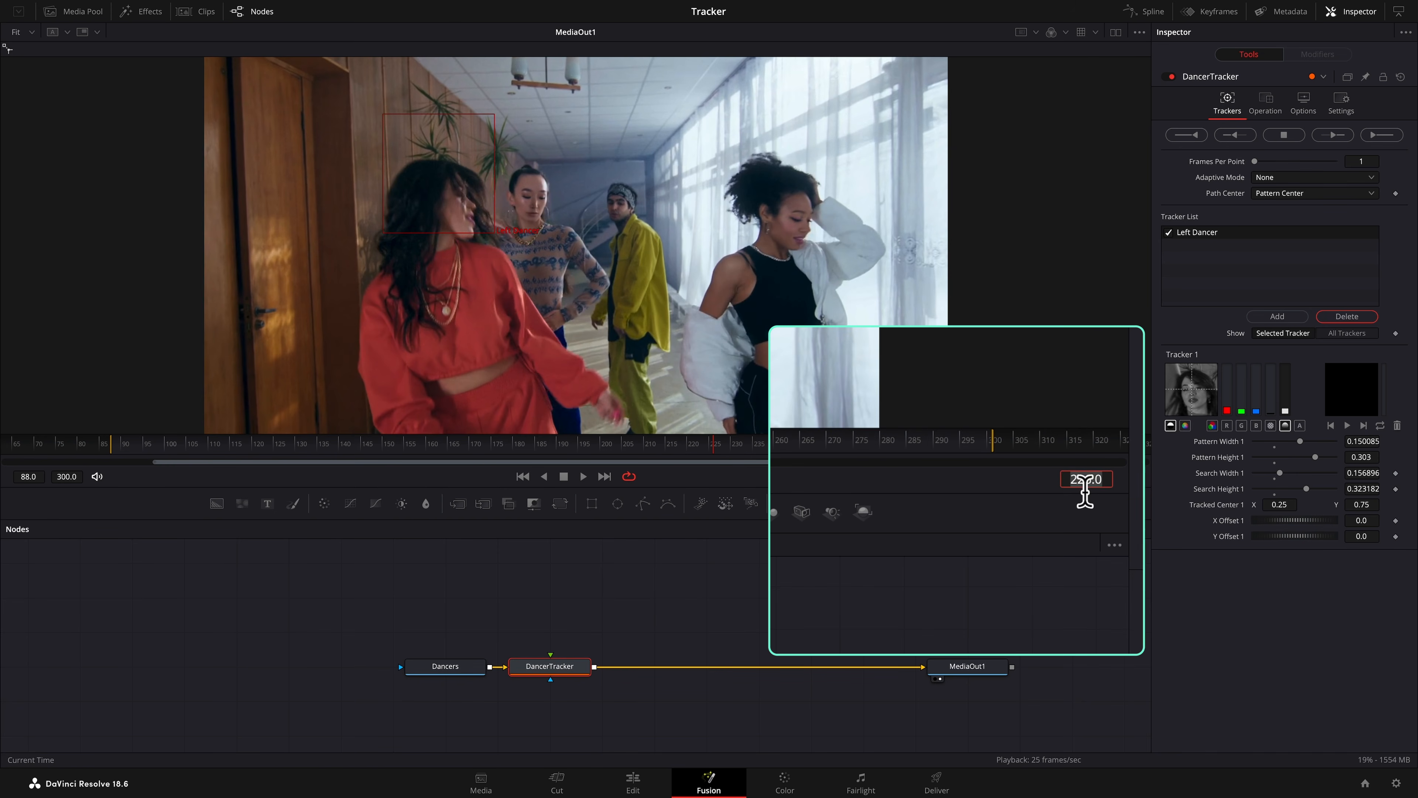
text(110)
key(Return)
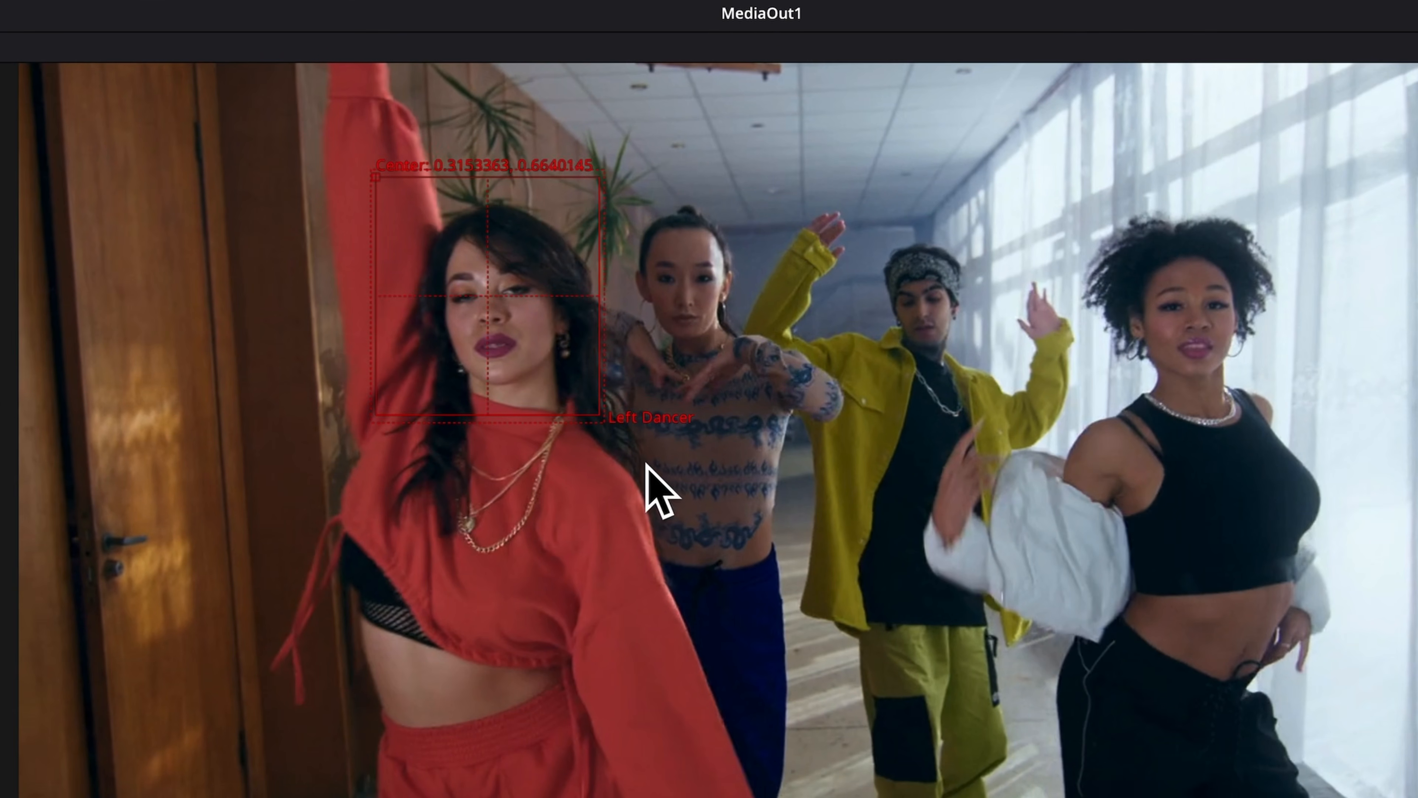
drag(611, 434, 640, 468)
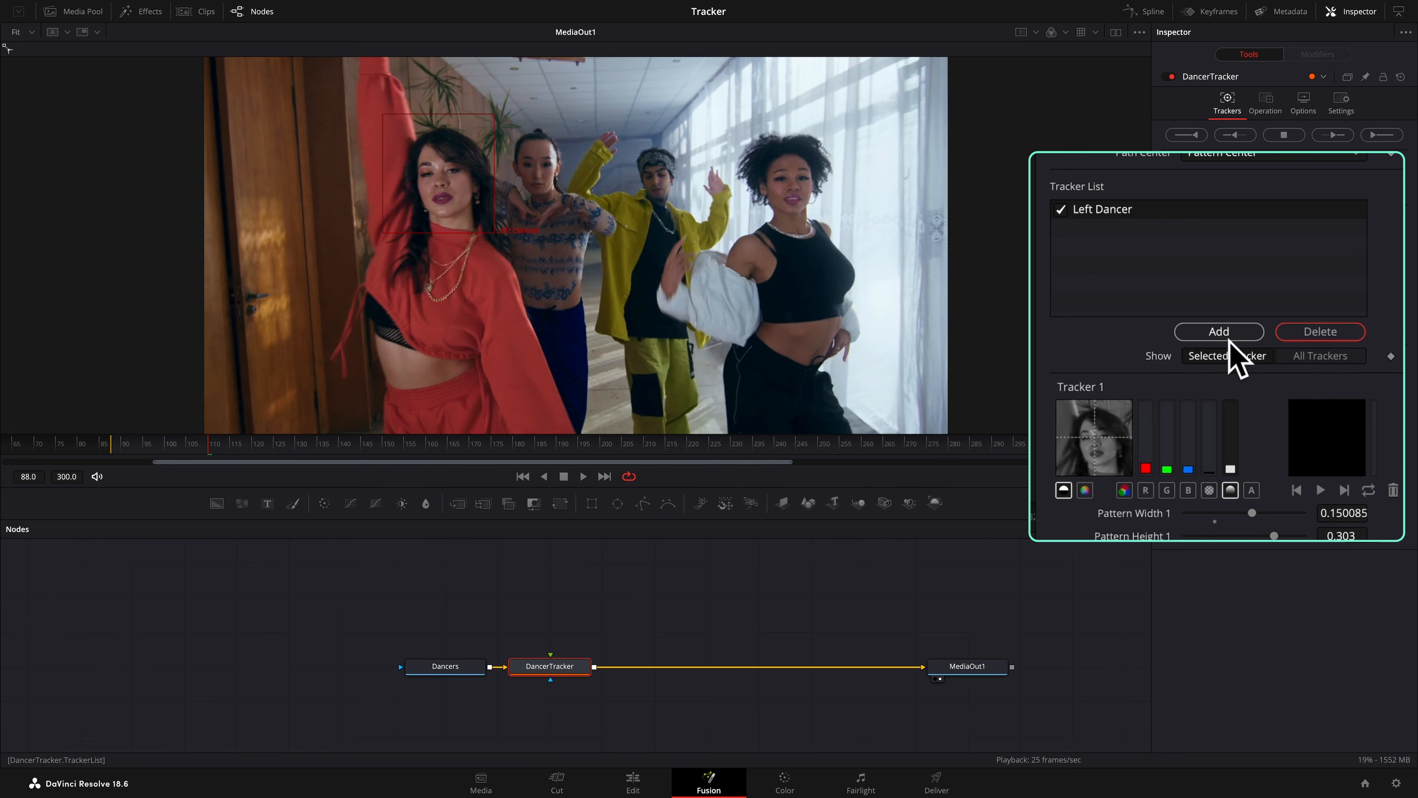
Add a second tracker to the DancerTracker node and name it Middle Left Dancer
click(1227, 335)
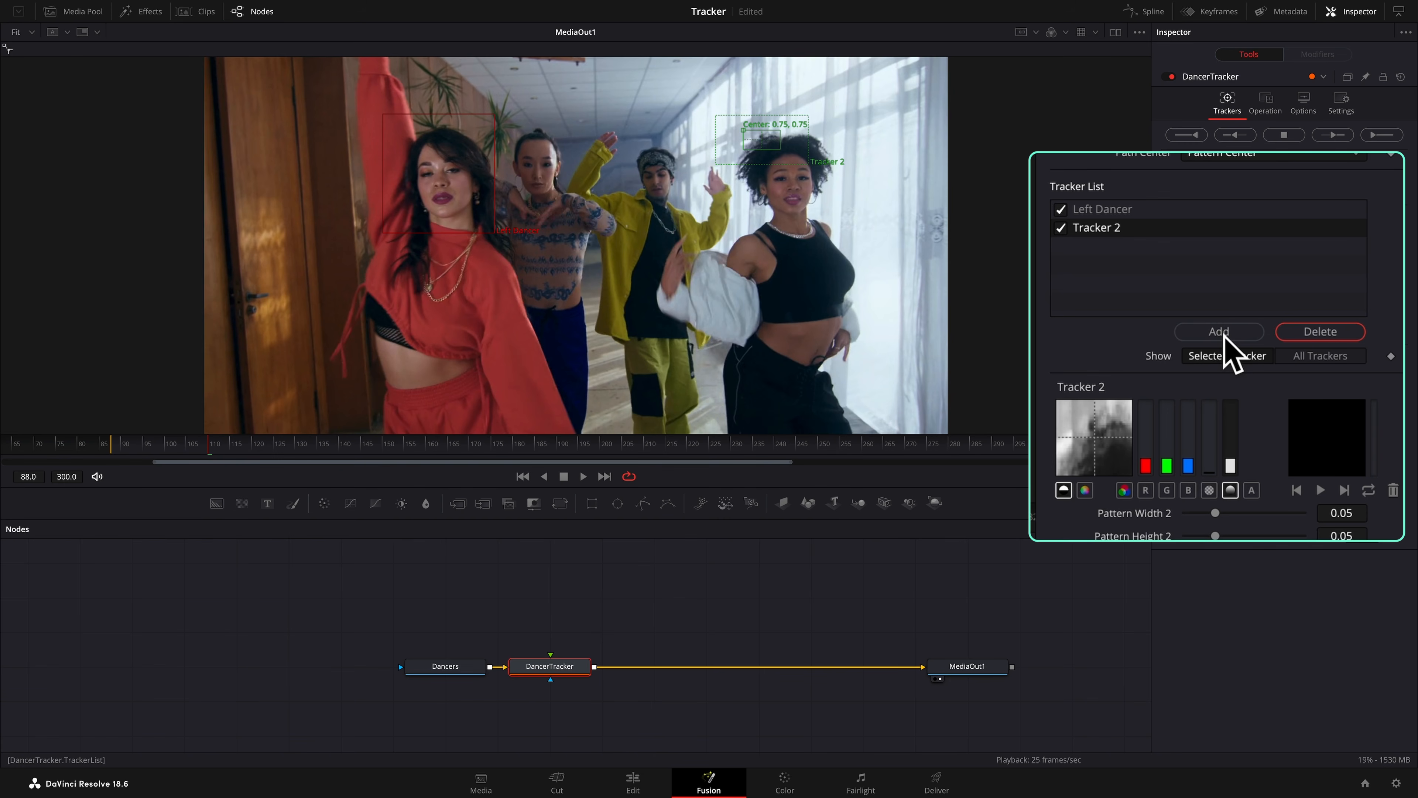
double_click(1113, 229)
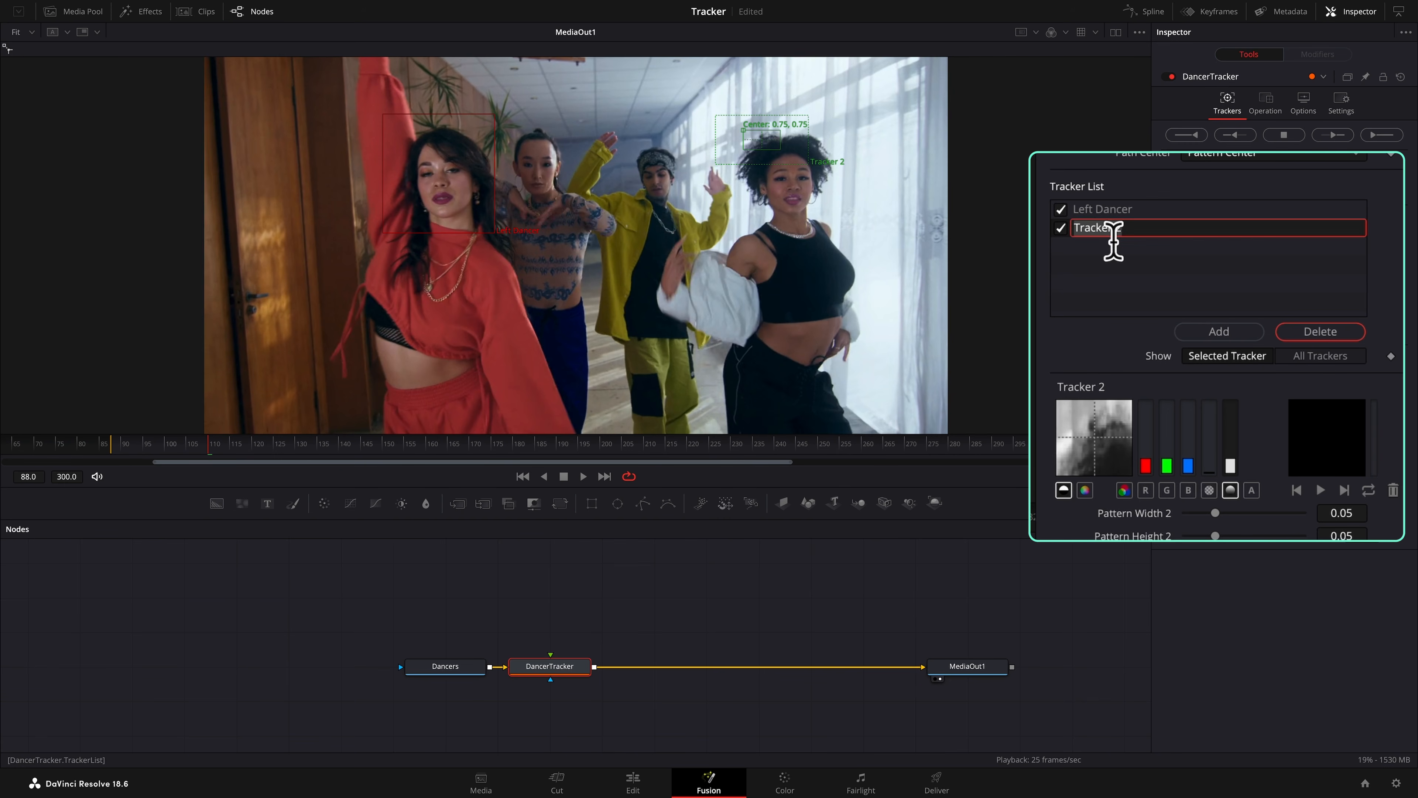
text(Middle Left Dancer)
key(Return)
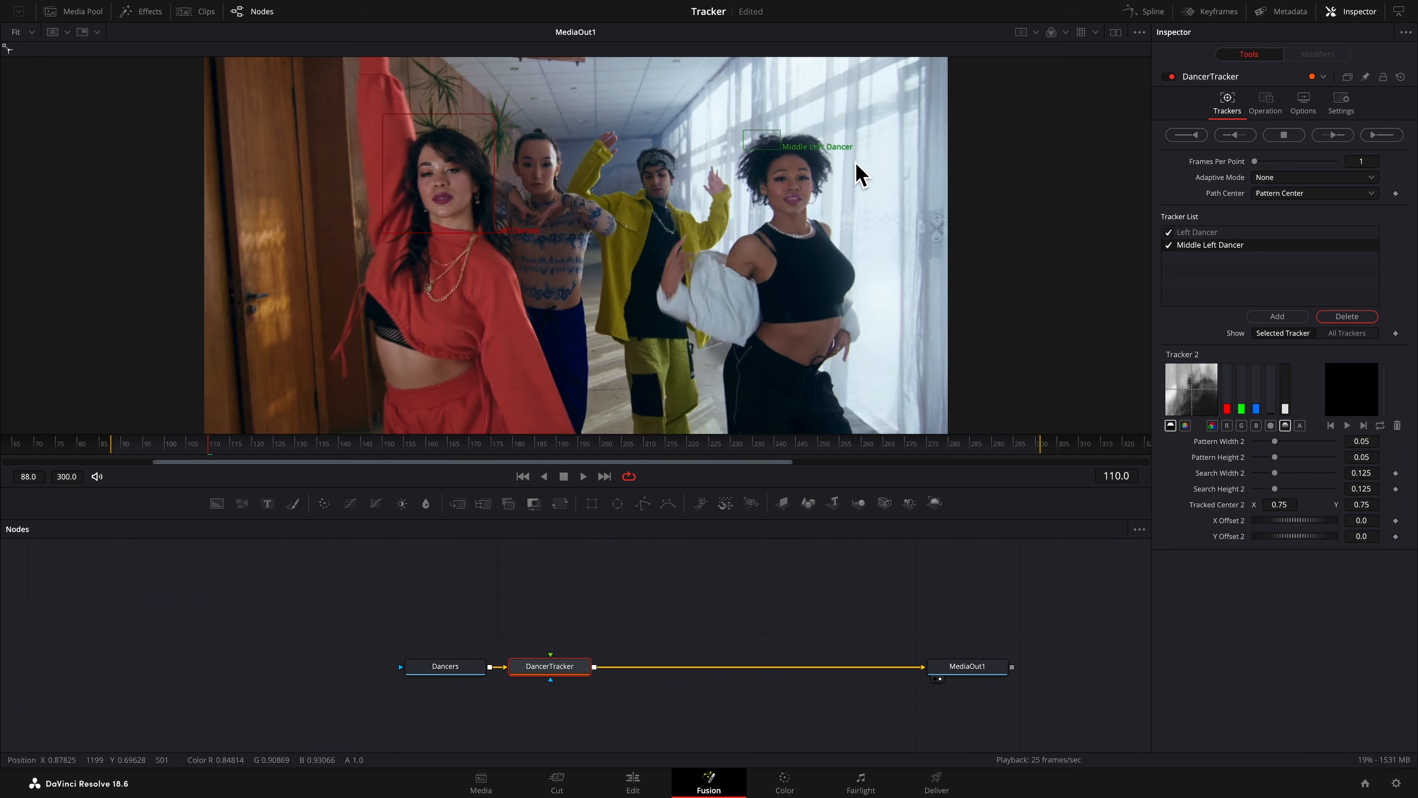
Place the Middle Left Dancer tracker over the face of the dancer in the patterned top and enlarge its pattern and search boxes
drag(748, 136, 518, 150)
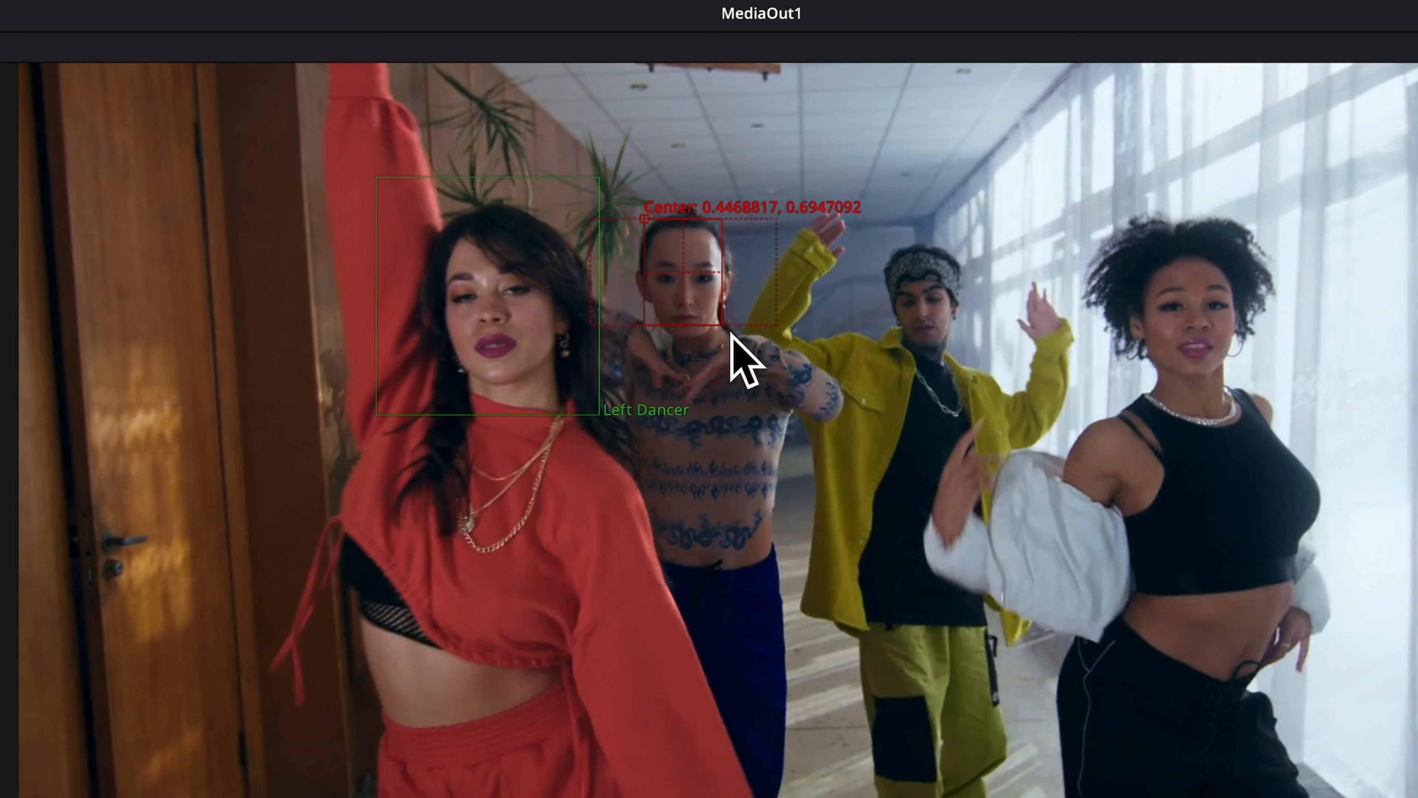
drag(731, 331, 765, 362)
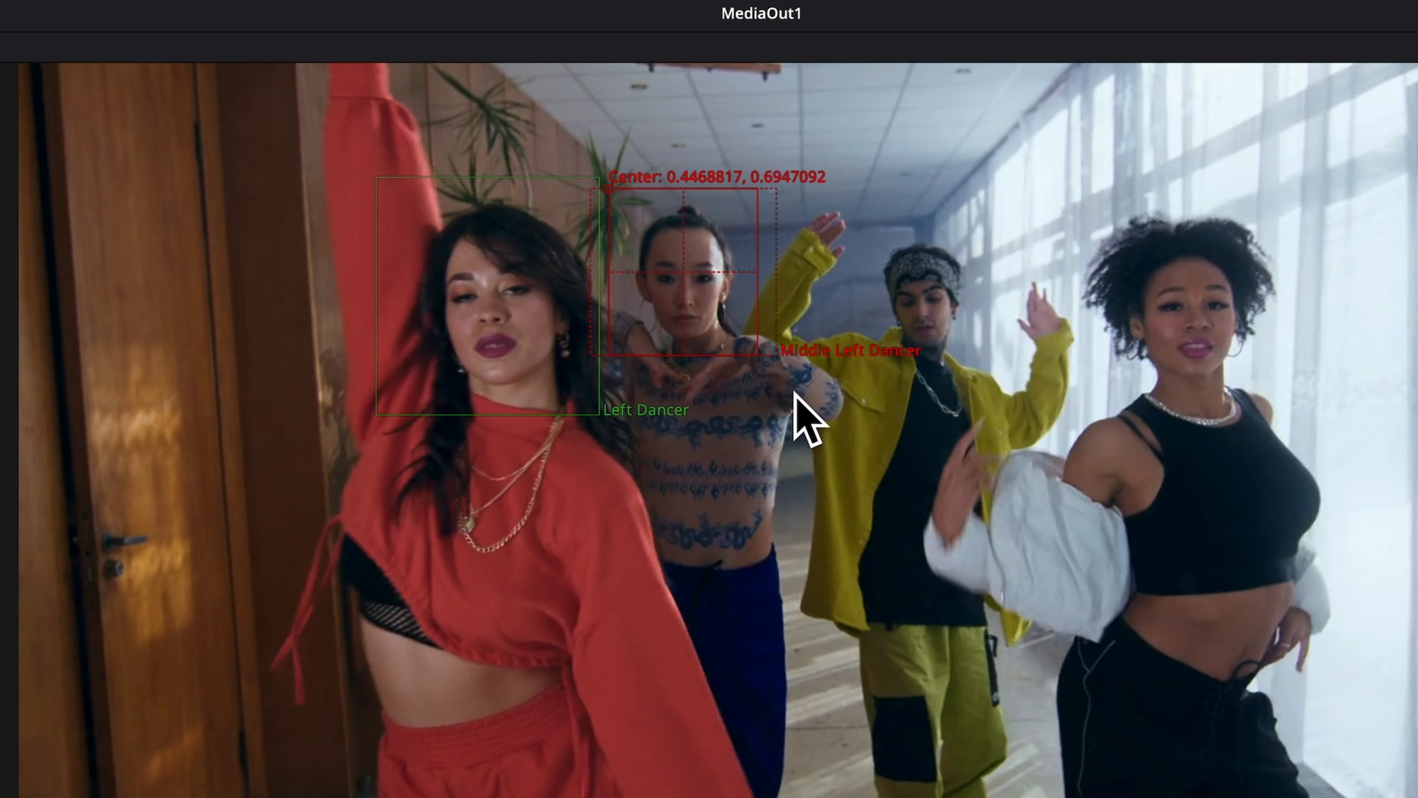
drag(786, 326, 800, 396)
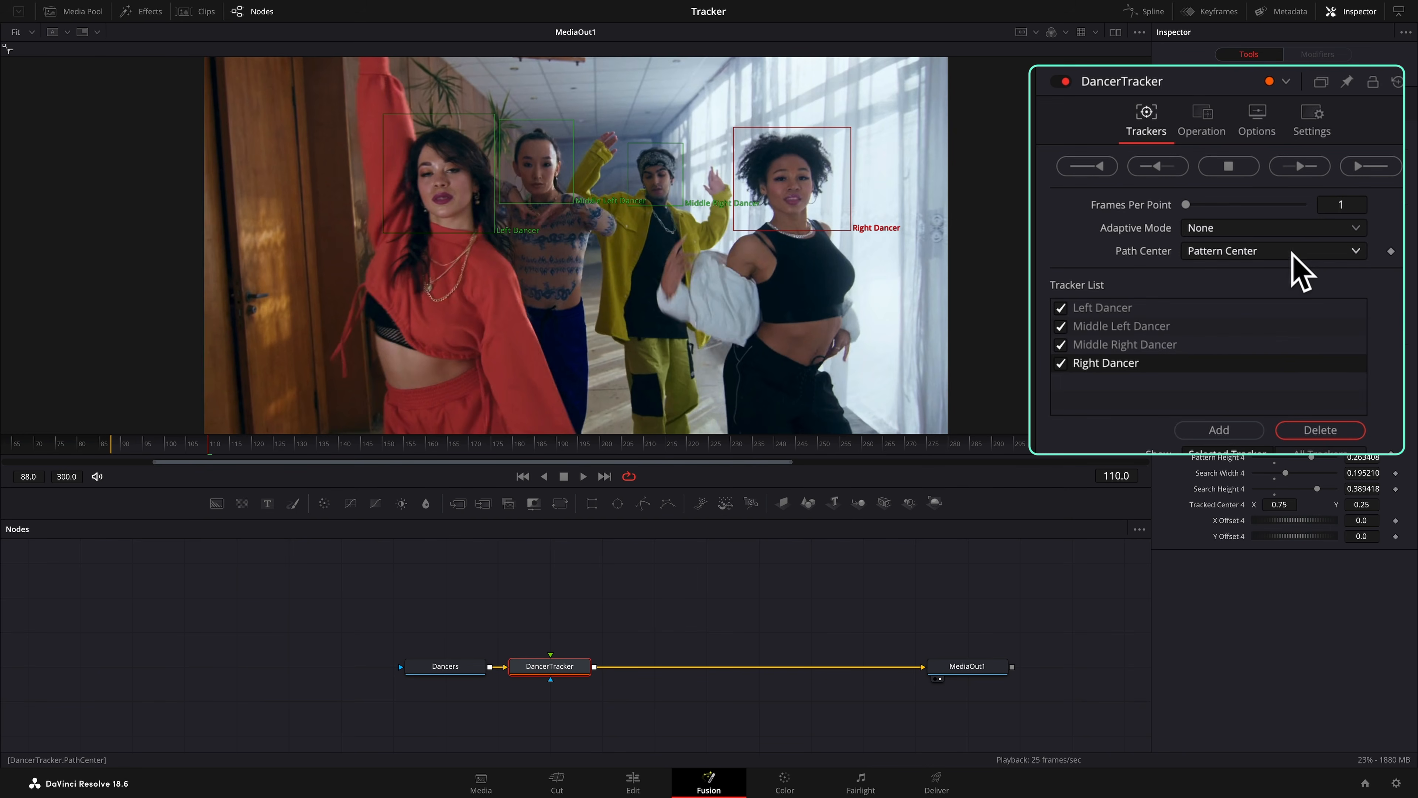
Look over the Adaptive Mode options, play the clip without tracker overlays to watch the faces change, and return to frame 110
click(1363, 229)
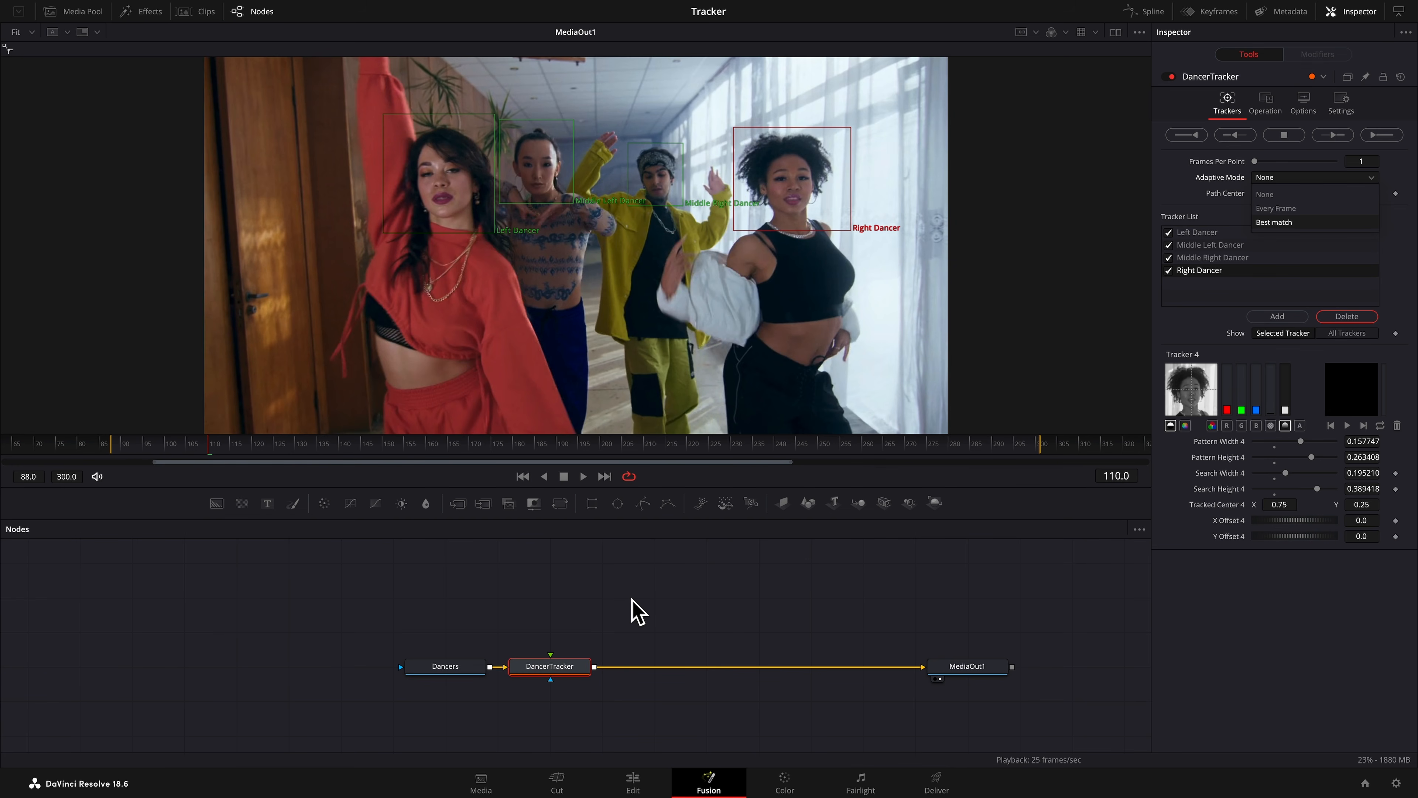
key(Escape)
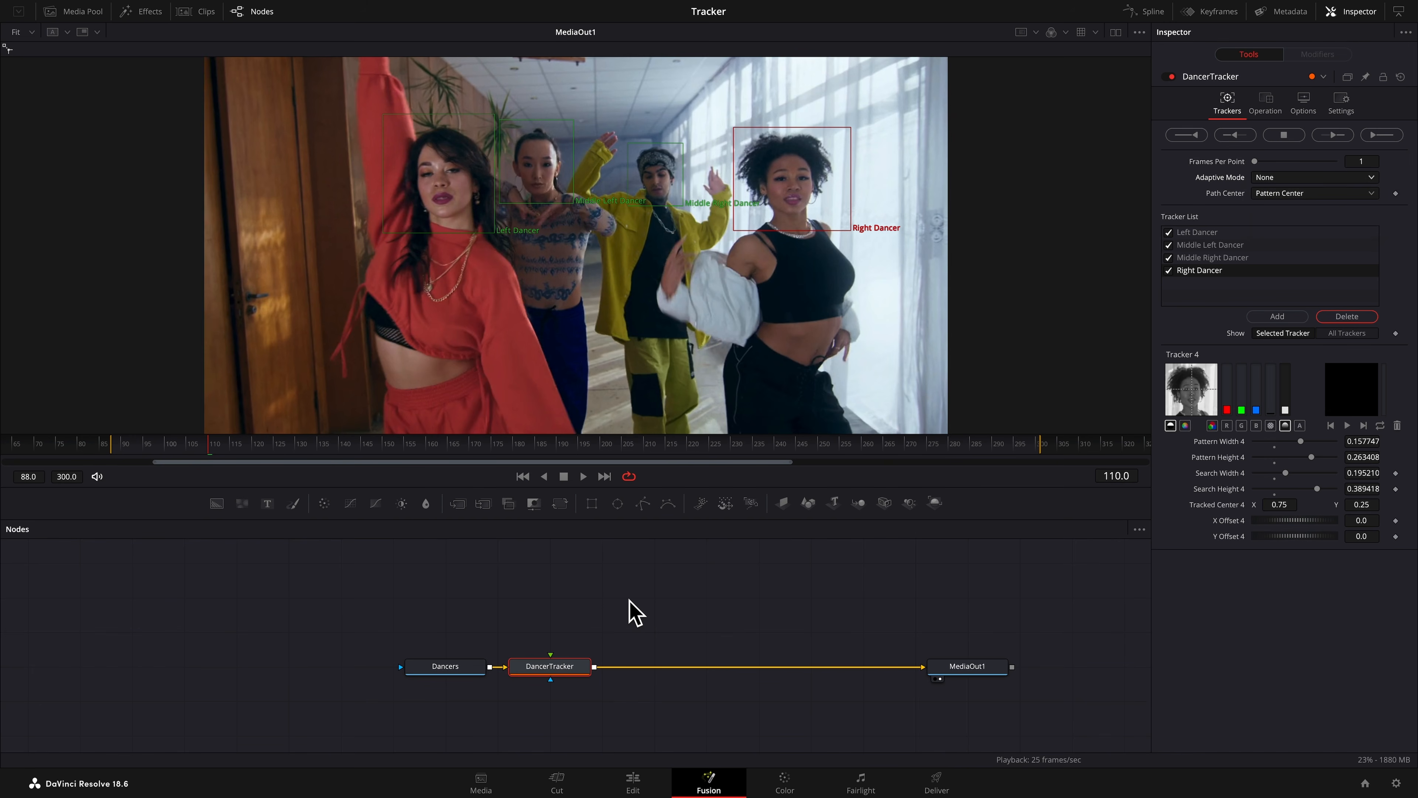
click(635, 630)
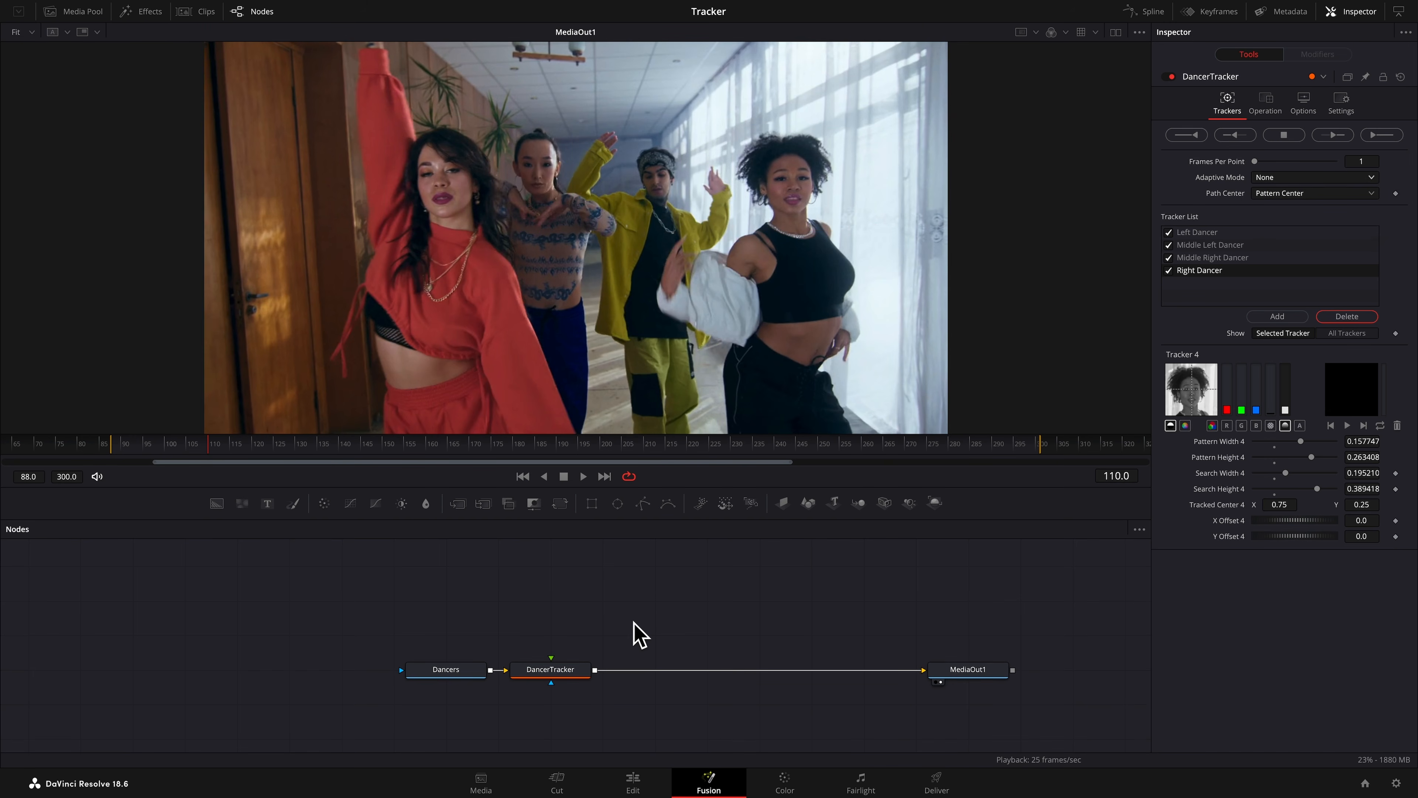
key(space)
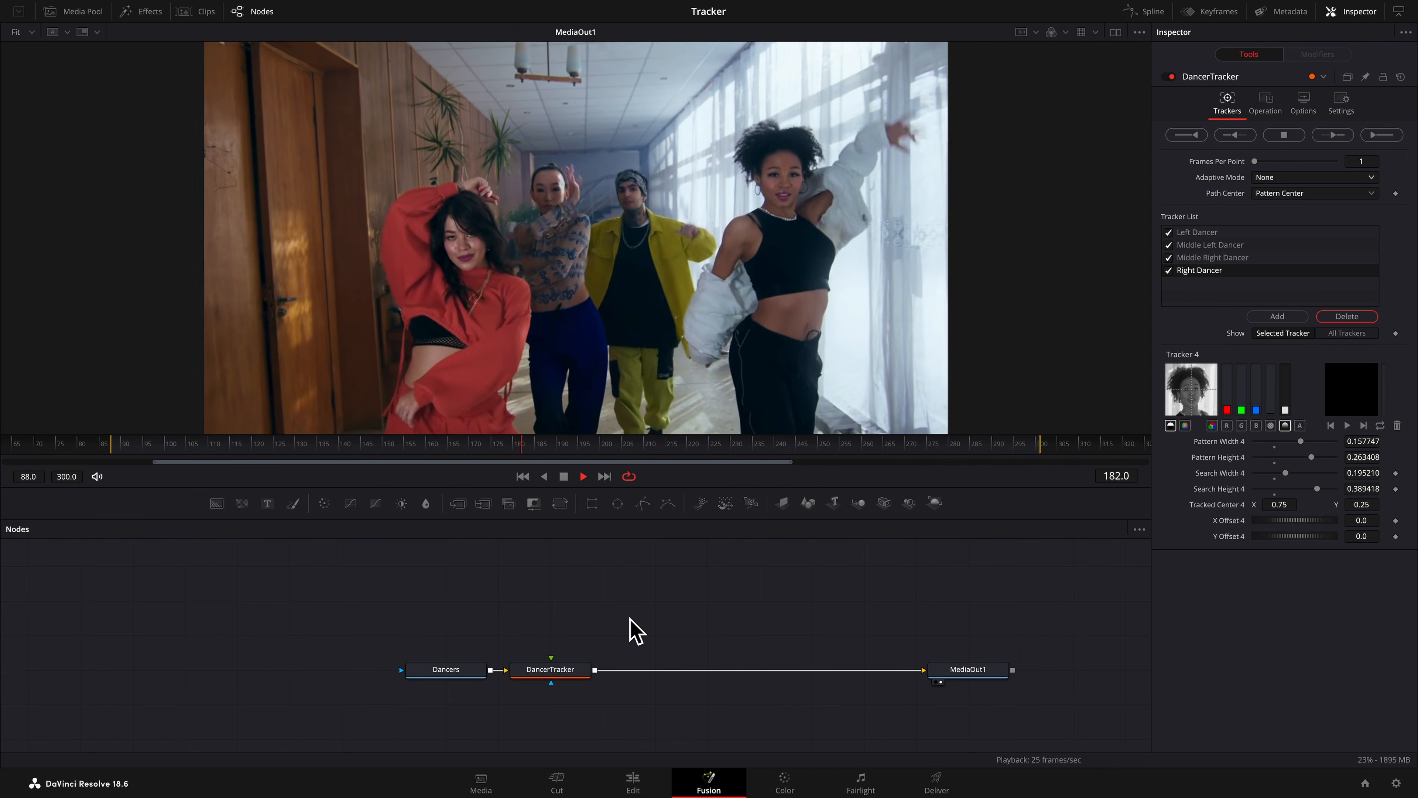
key(space)
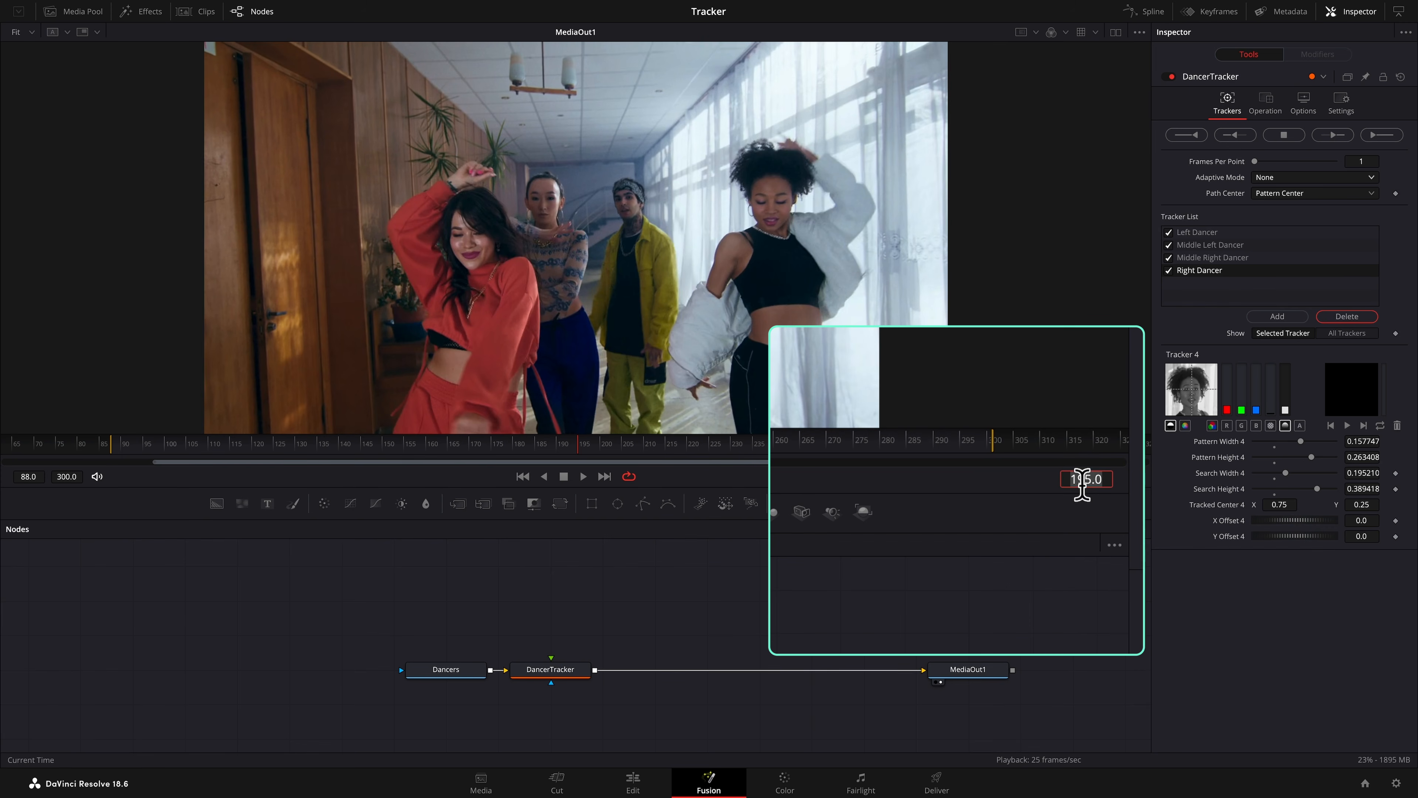
text(110)
key(Return)
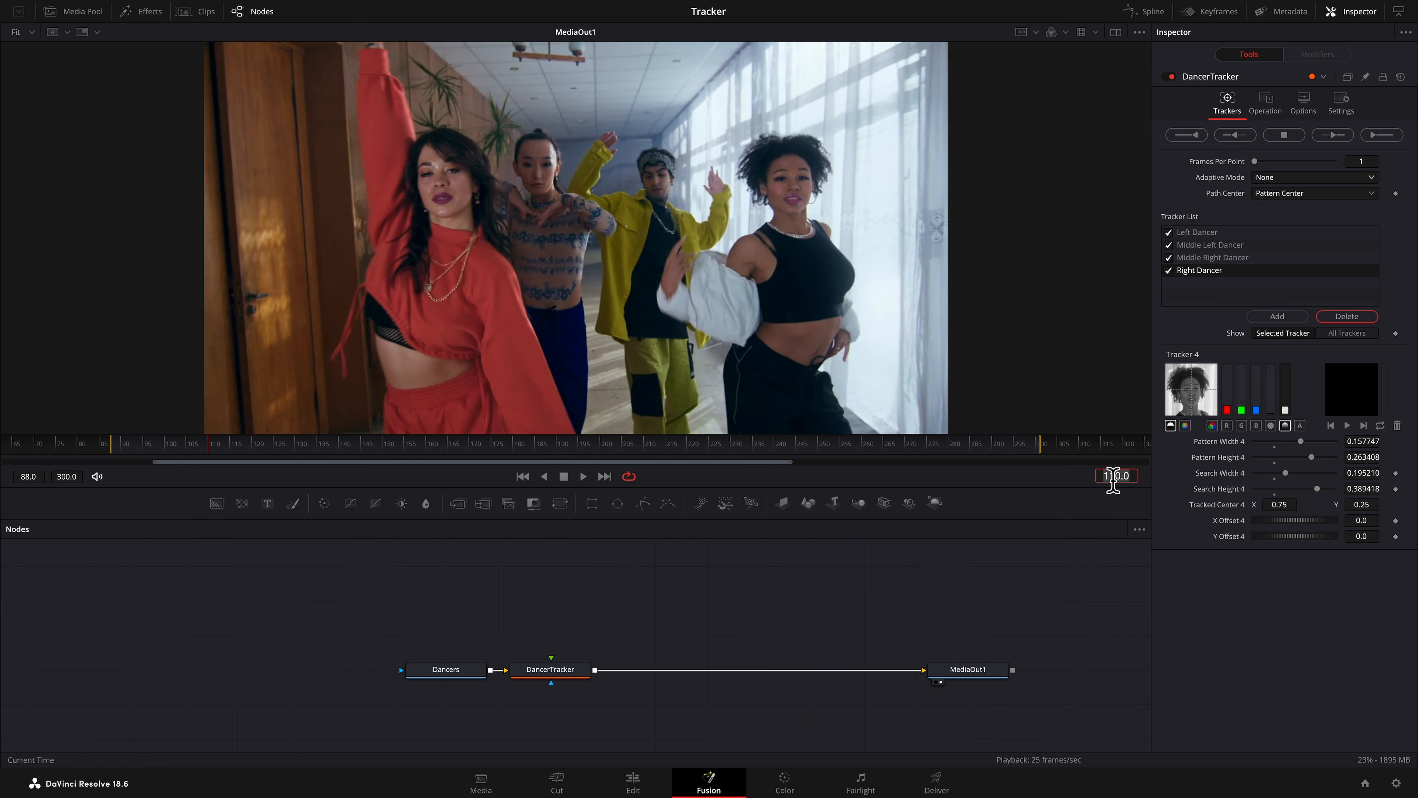
Set the DancerTracker's adaptive mode to Best match and track all four dancers backward from frame 110
click(553, 676)
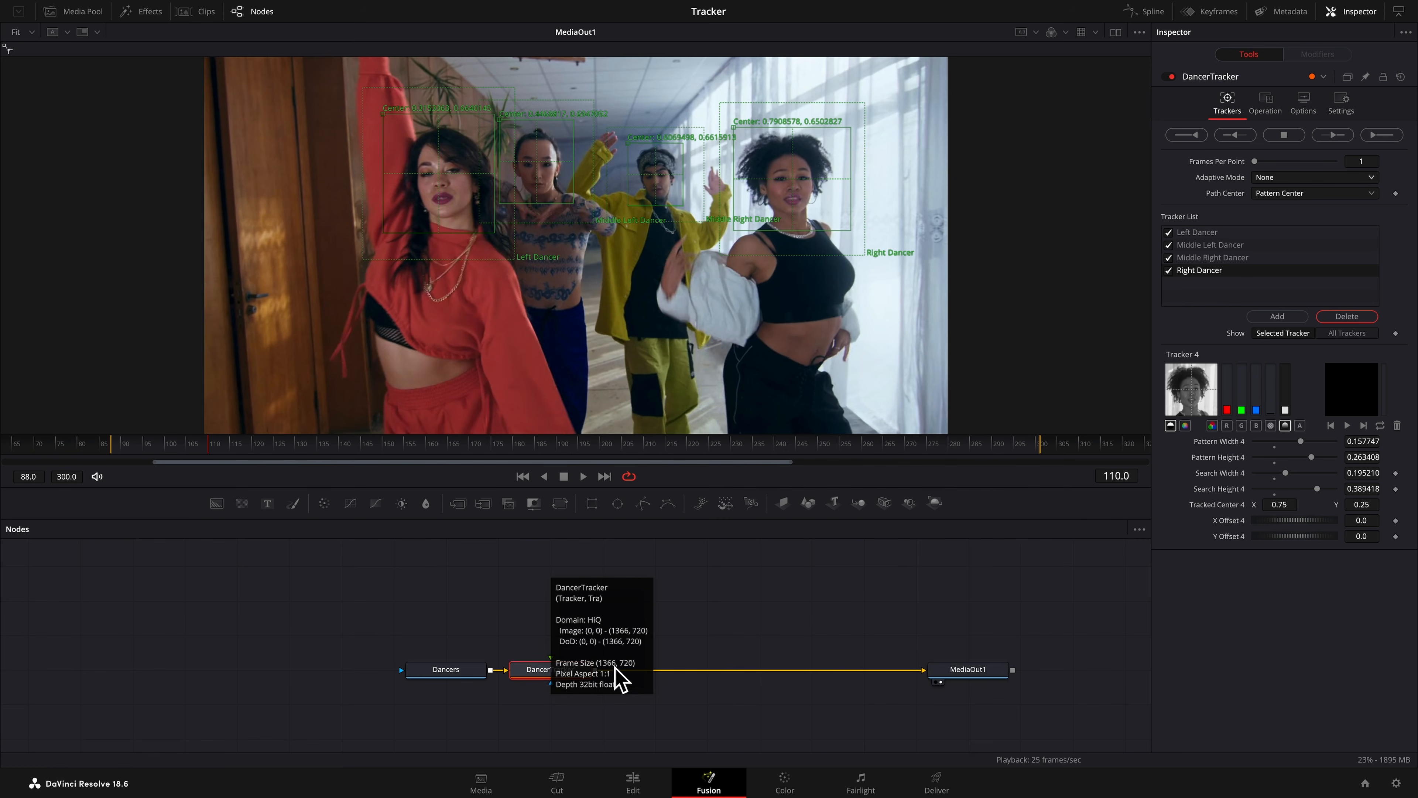
click(1374, 180)
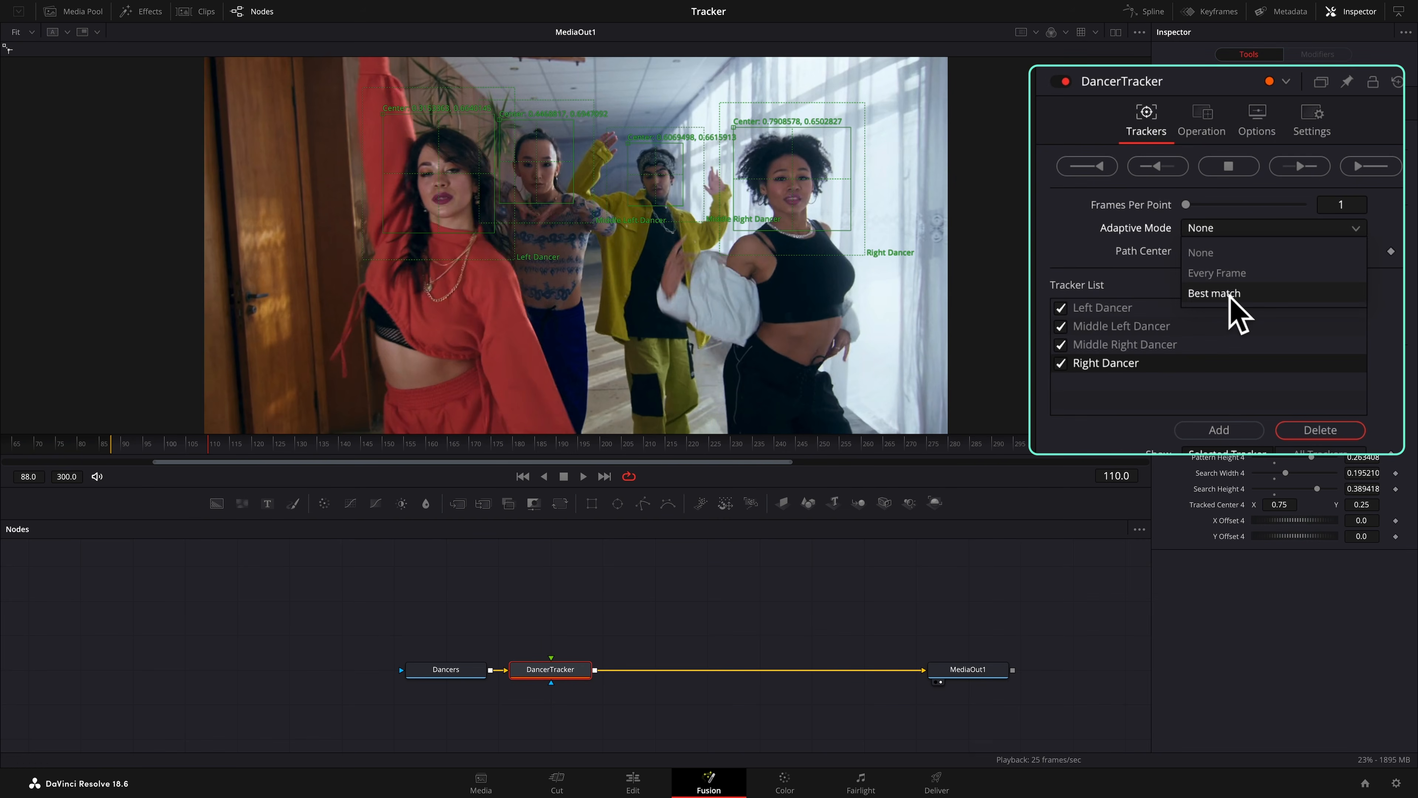
click(1289, 234)
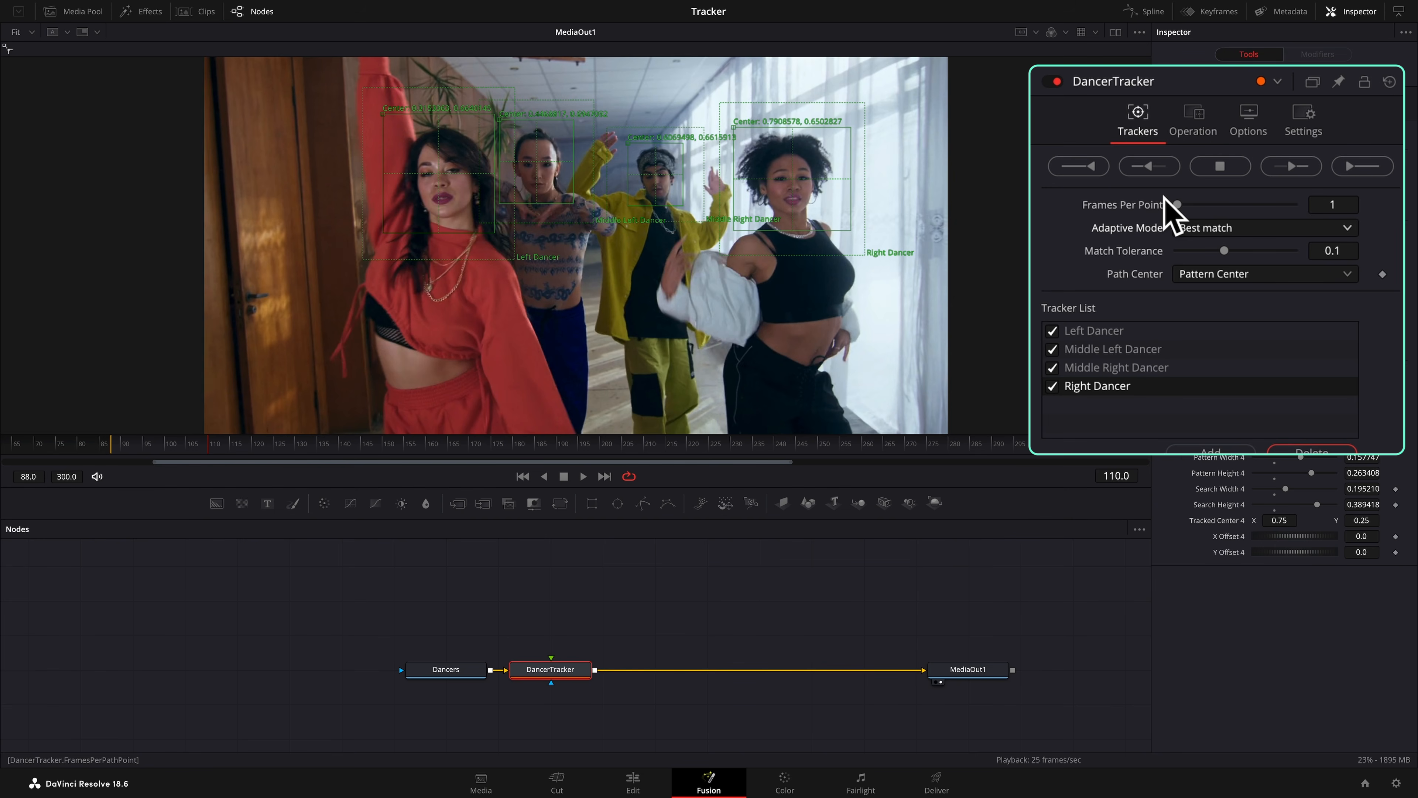
click(1150, 167)
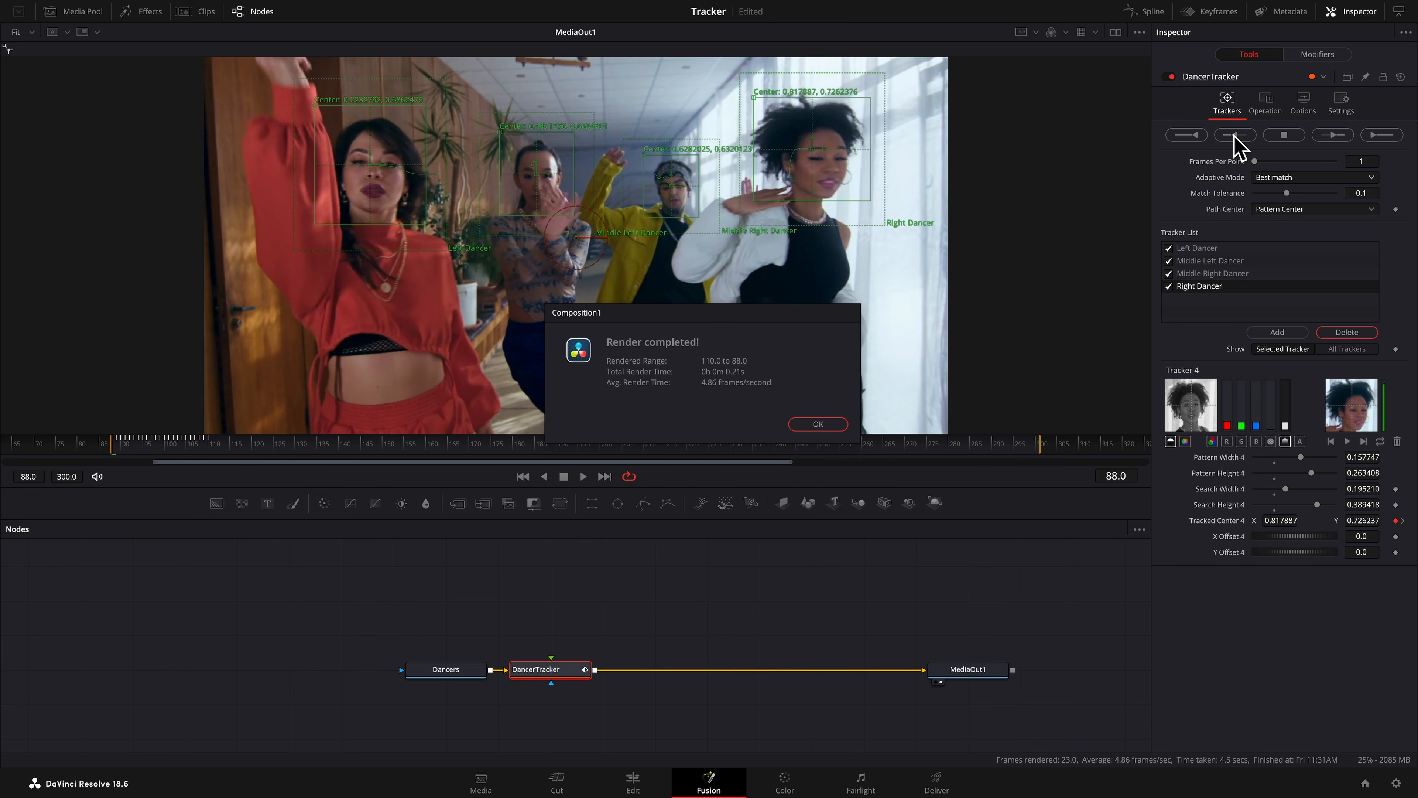
click(812, 427)
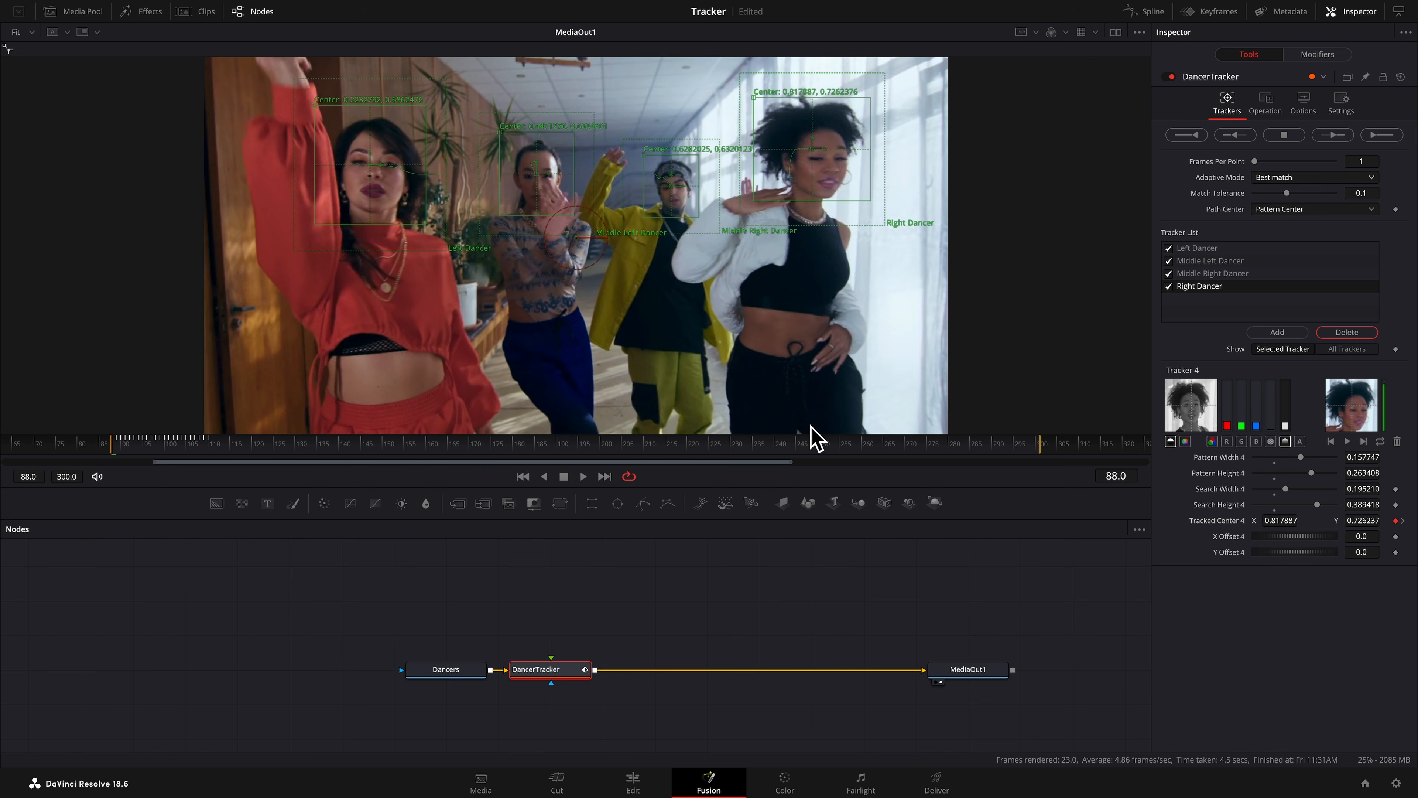
Track all four dancers forward from frame 110 to the end of the clip, and save the project
double_click(1117, 476)
text(110)
key(Return)
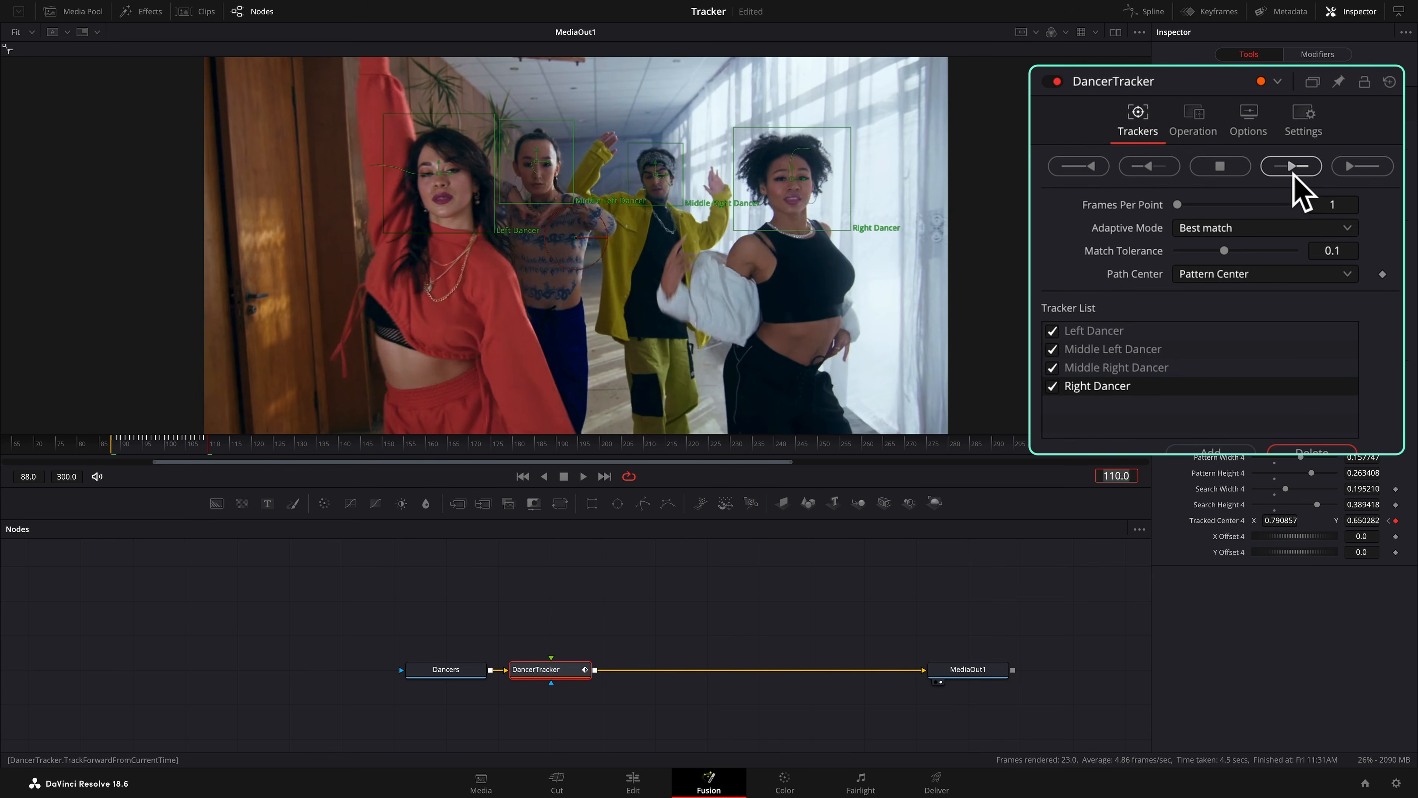
click(1334, 135)
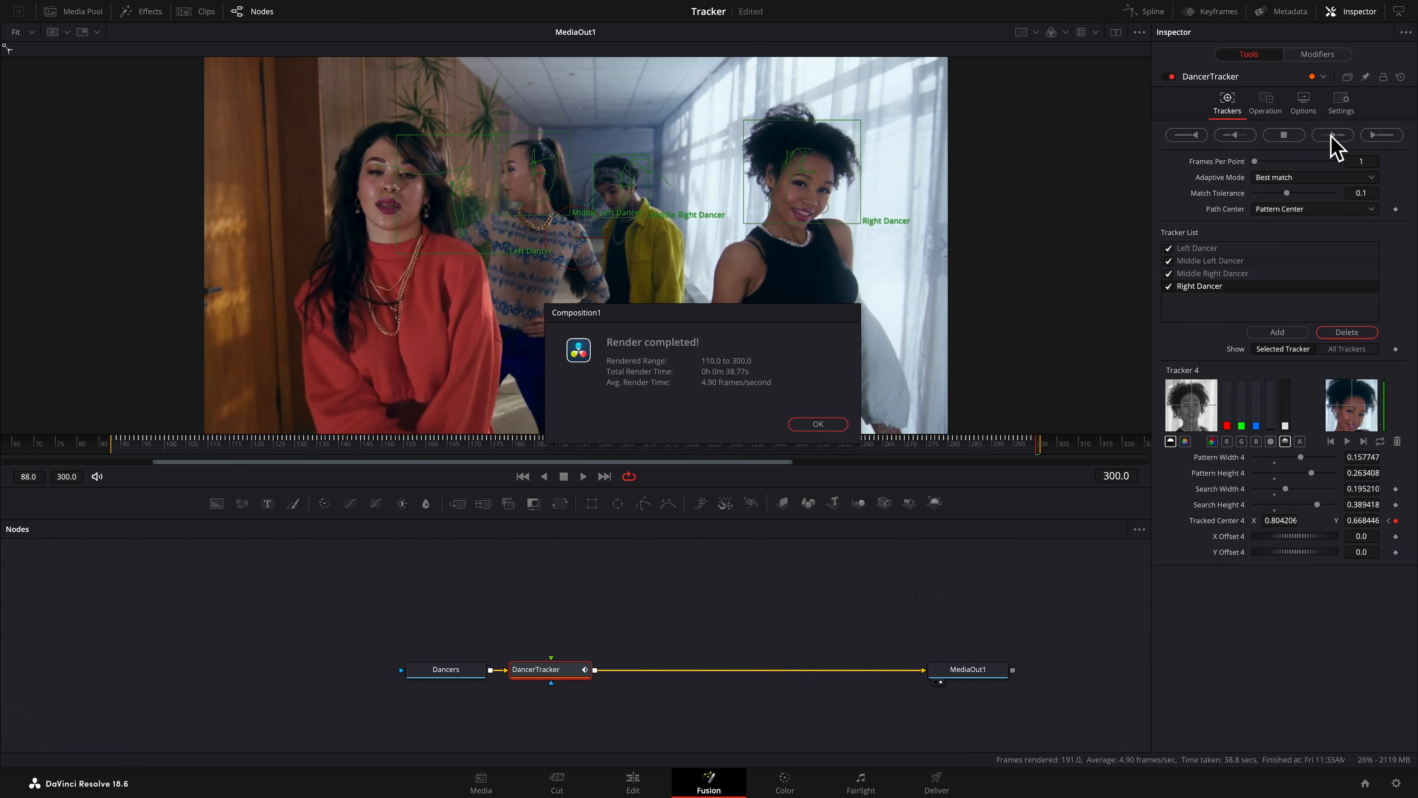
click(826, 426)
key(ctrl+s)
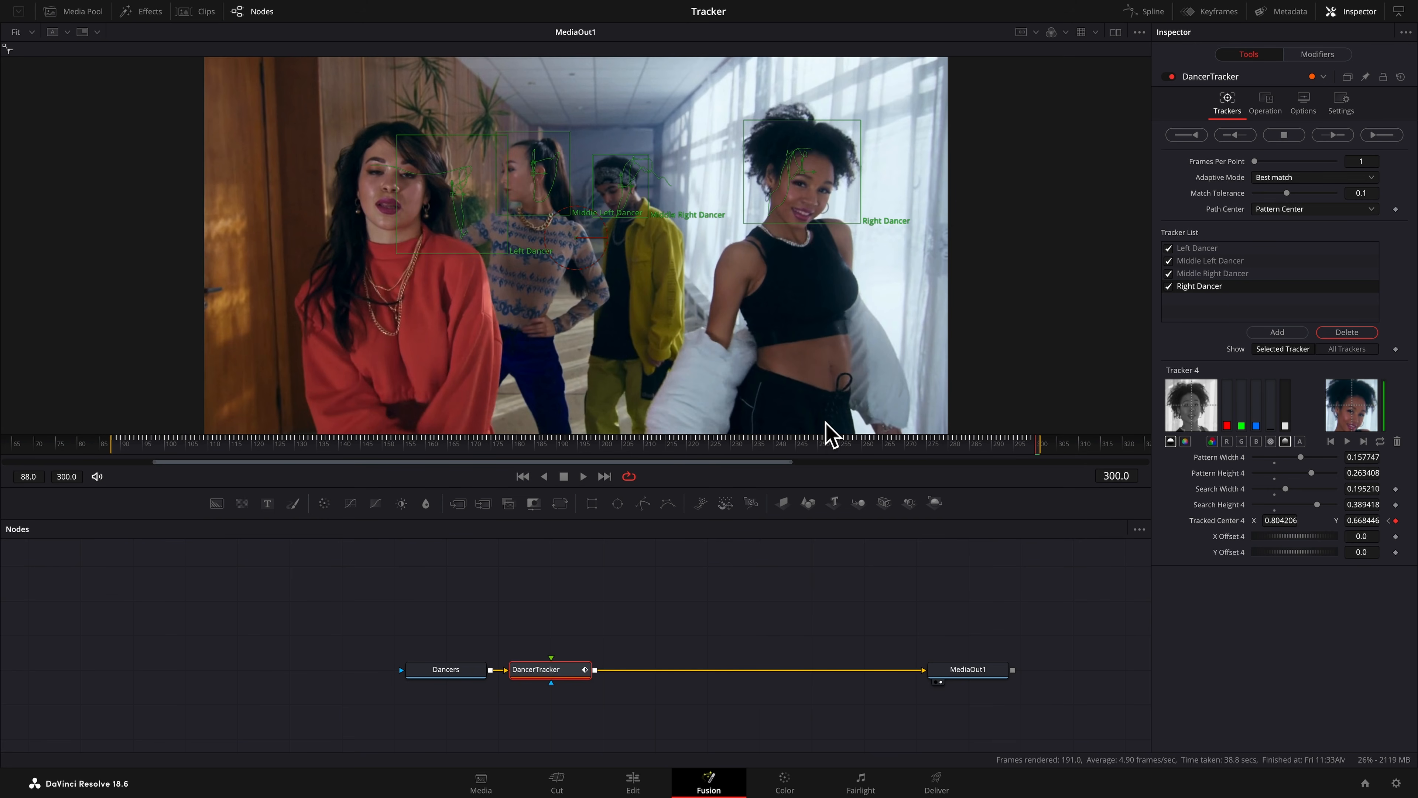
Play back the tracking result and suspend the Middle Left, Middle Right and Right Dancer trackers, keeping Left Dancer selected and active
key(space)
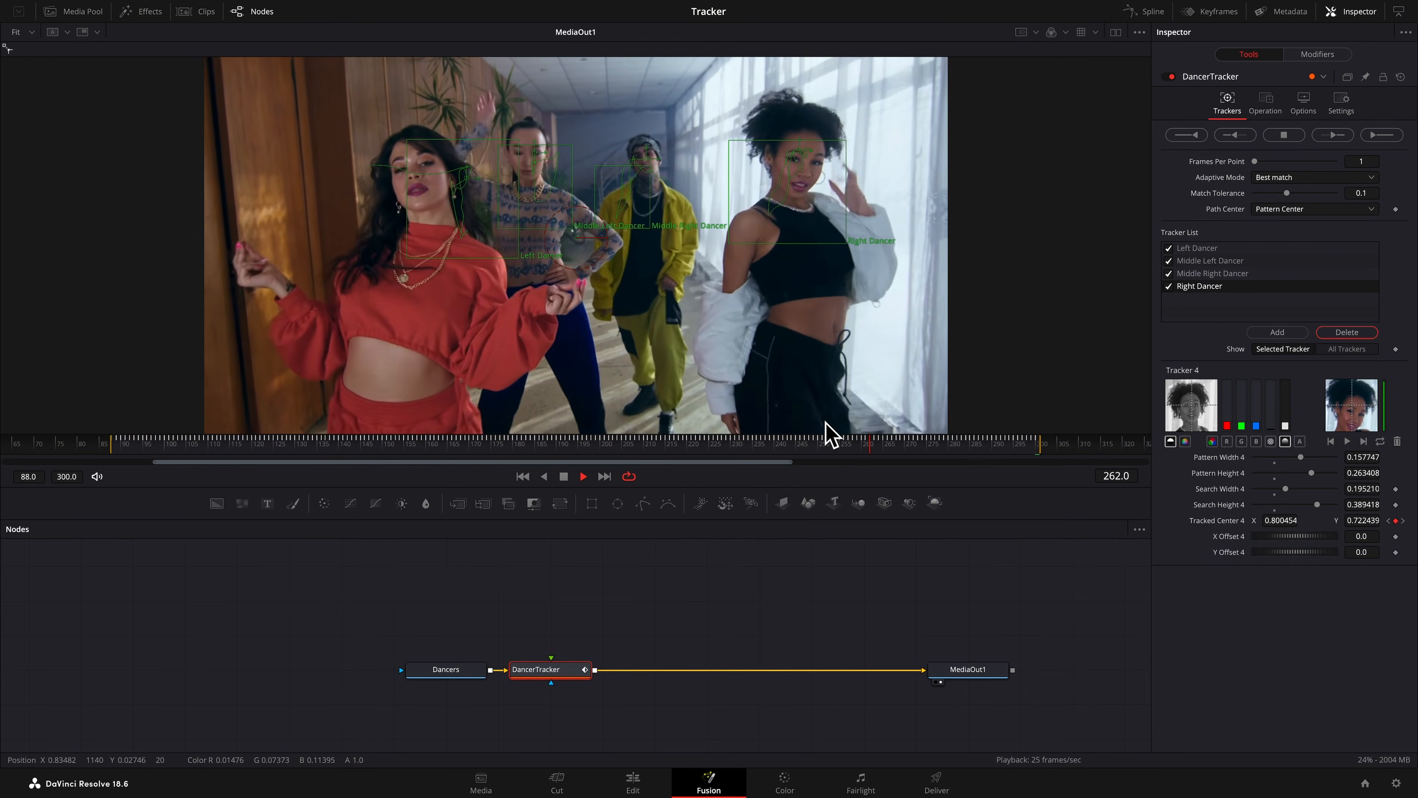
key(space)
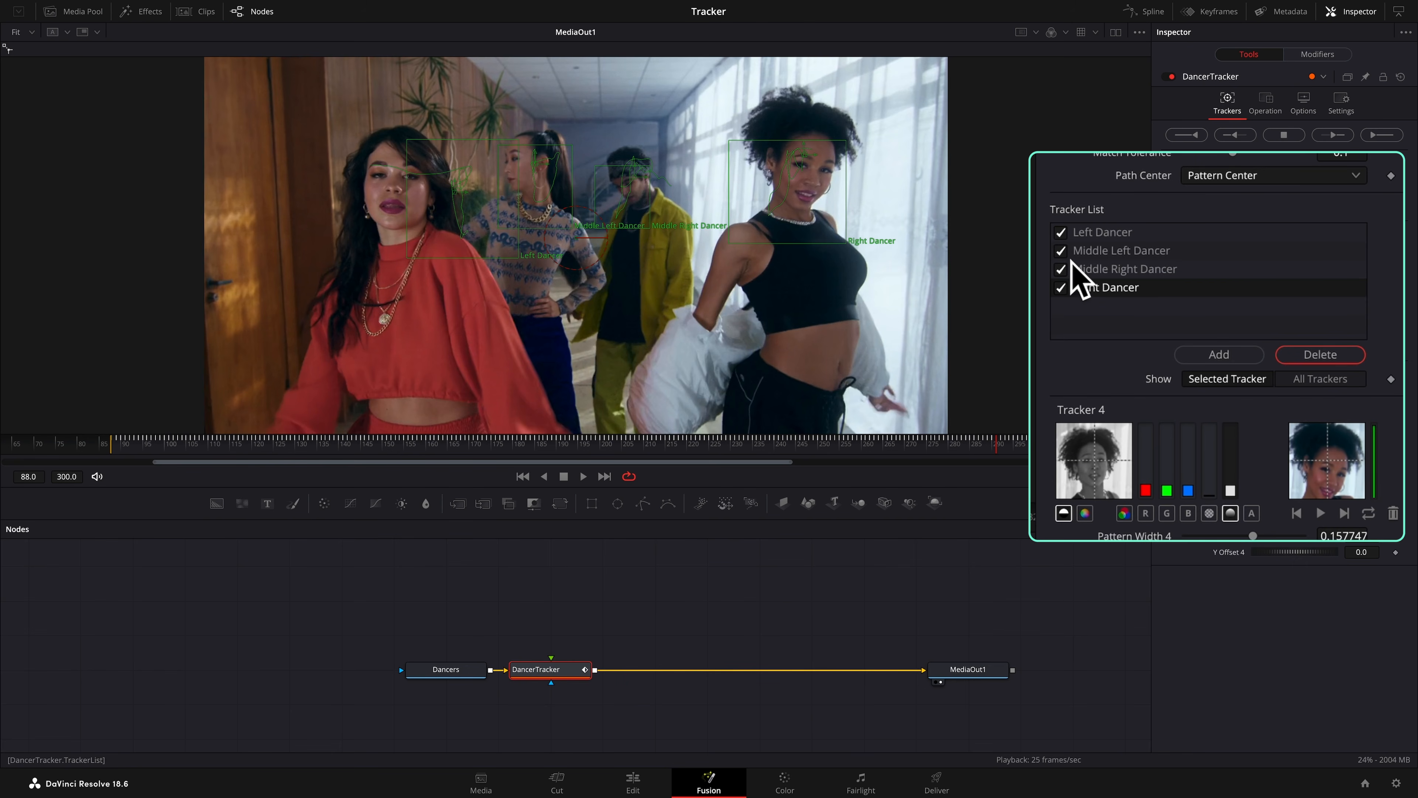
click(1061, 252)
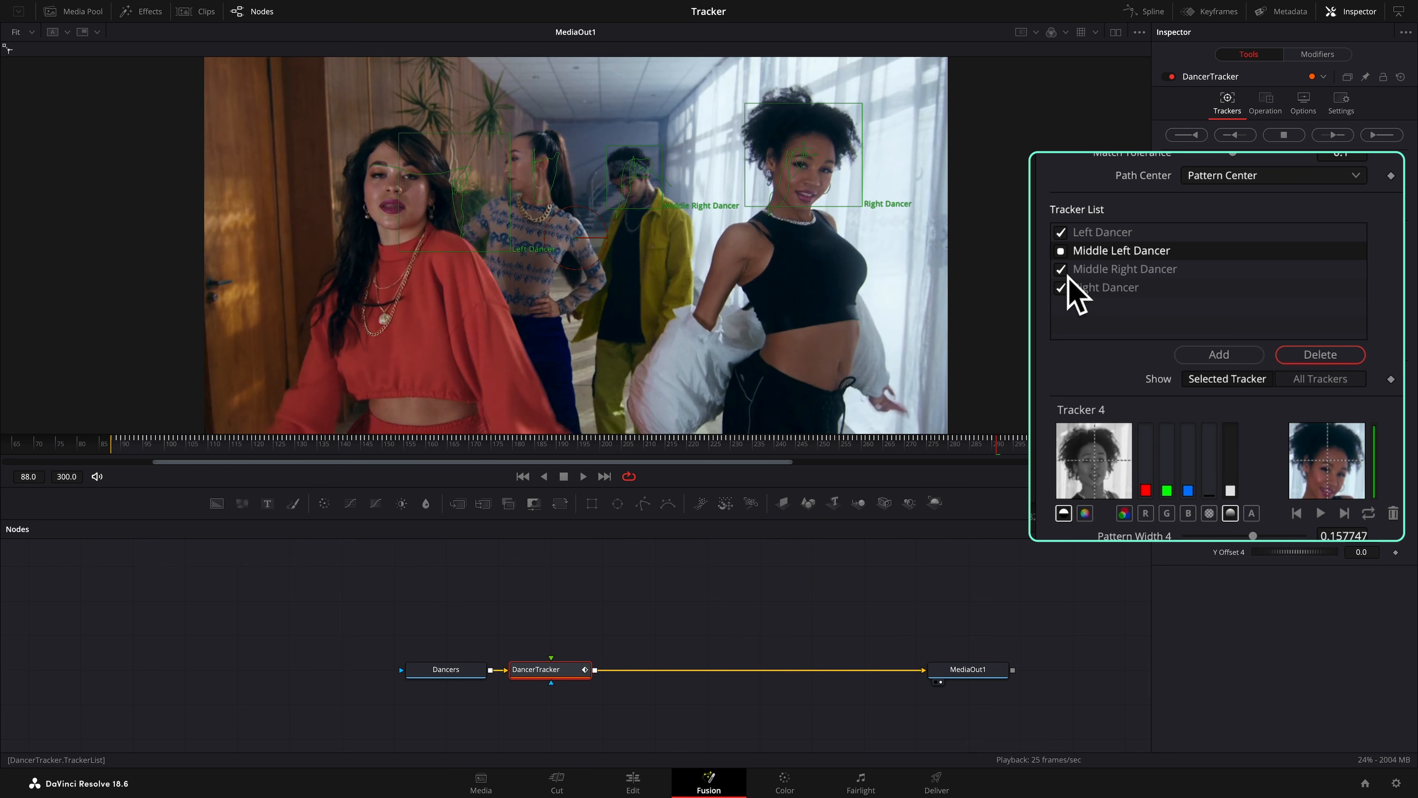
click(1062, 270)
click(1061, 288)
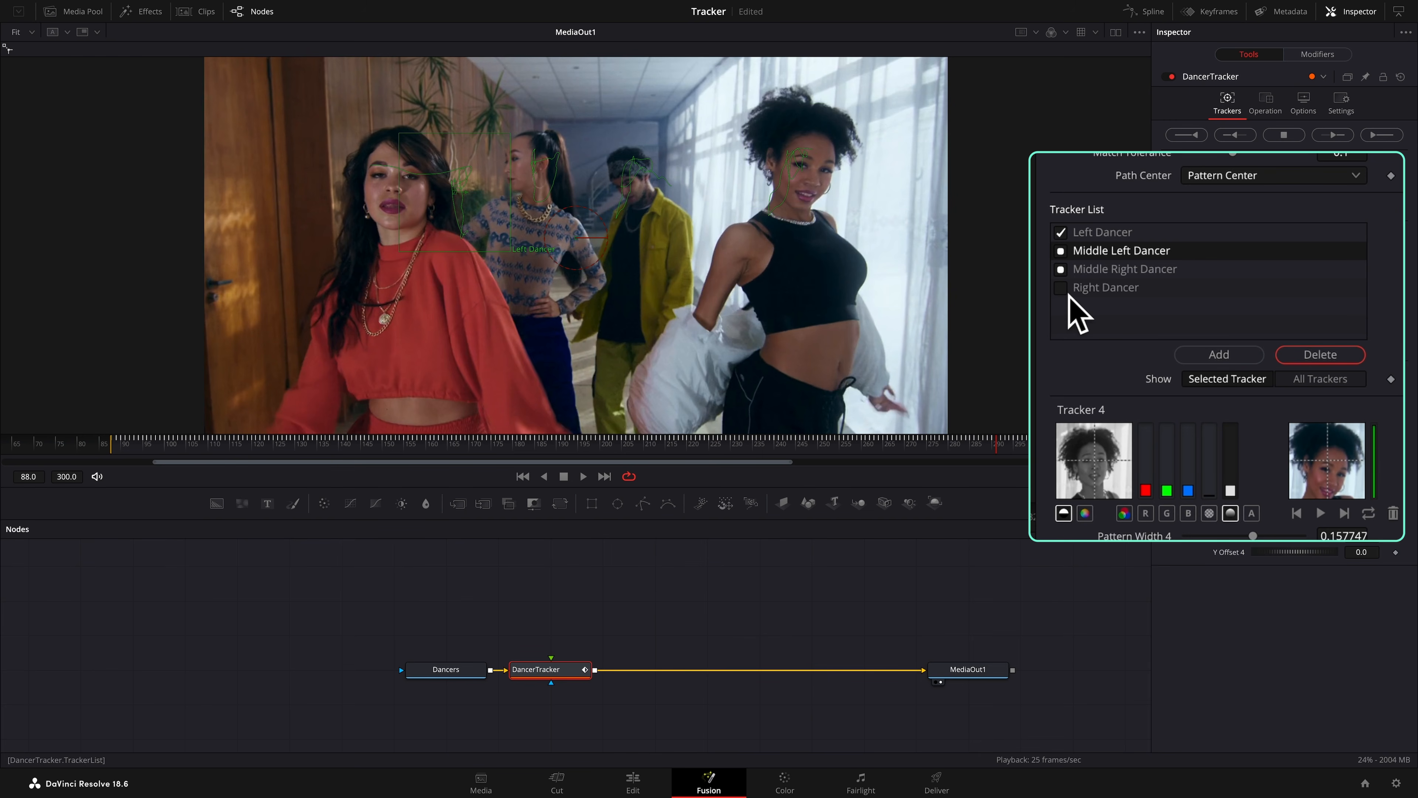
click(1101, 238)
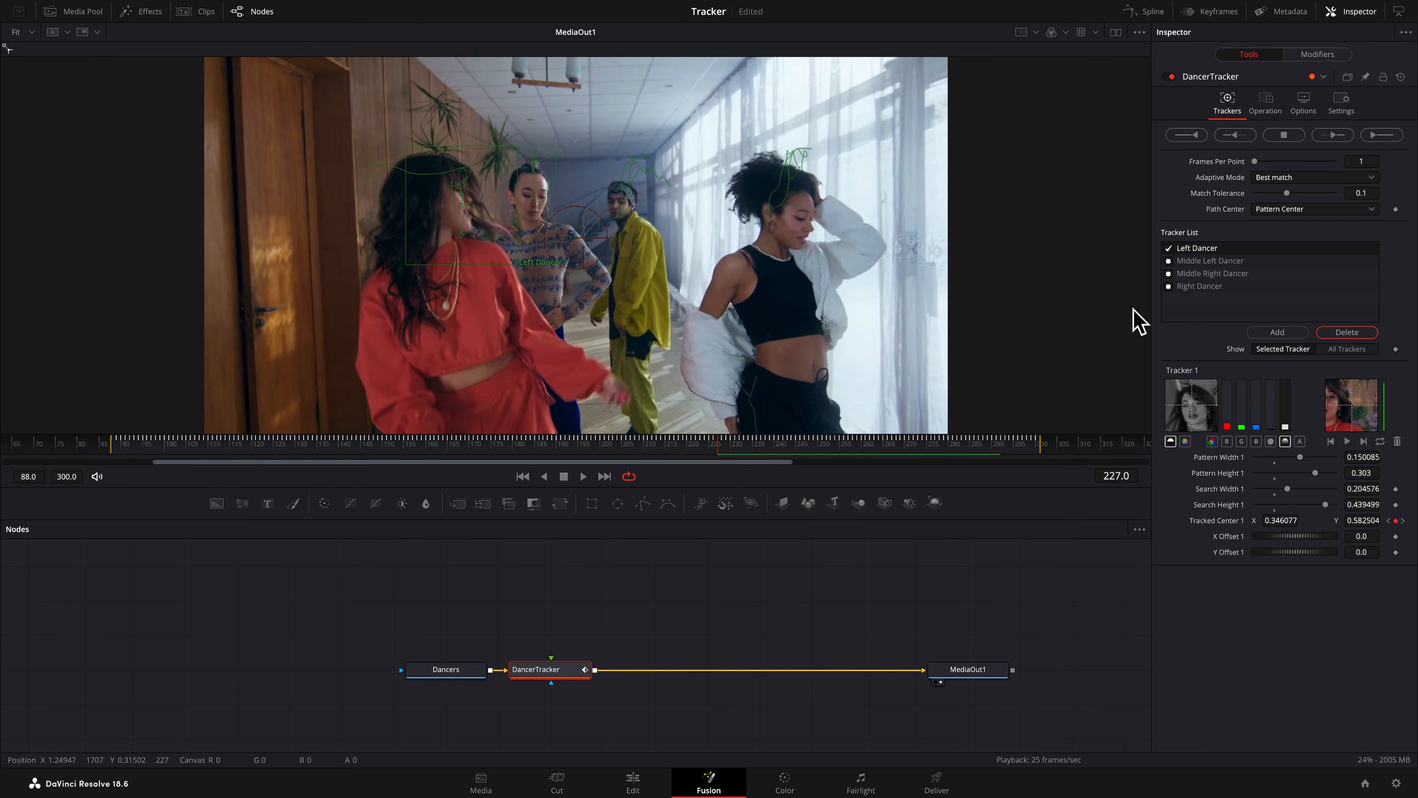
Step through frames 227 to 236 to examine the Left Dancer's box against her face, and stop at frame 228
key(Right)
key(Right)
key(Right)
key(Right)
key(Right)
key(Right)
key(Right)
key(Right)
key(Right)
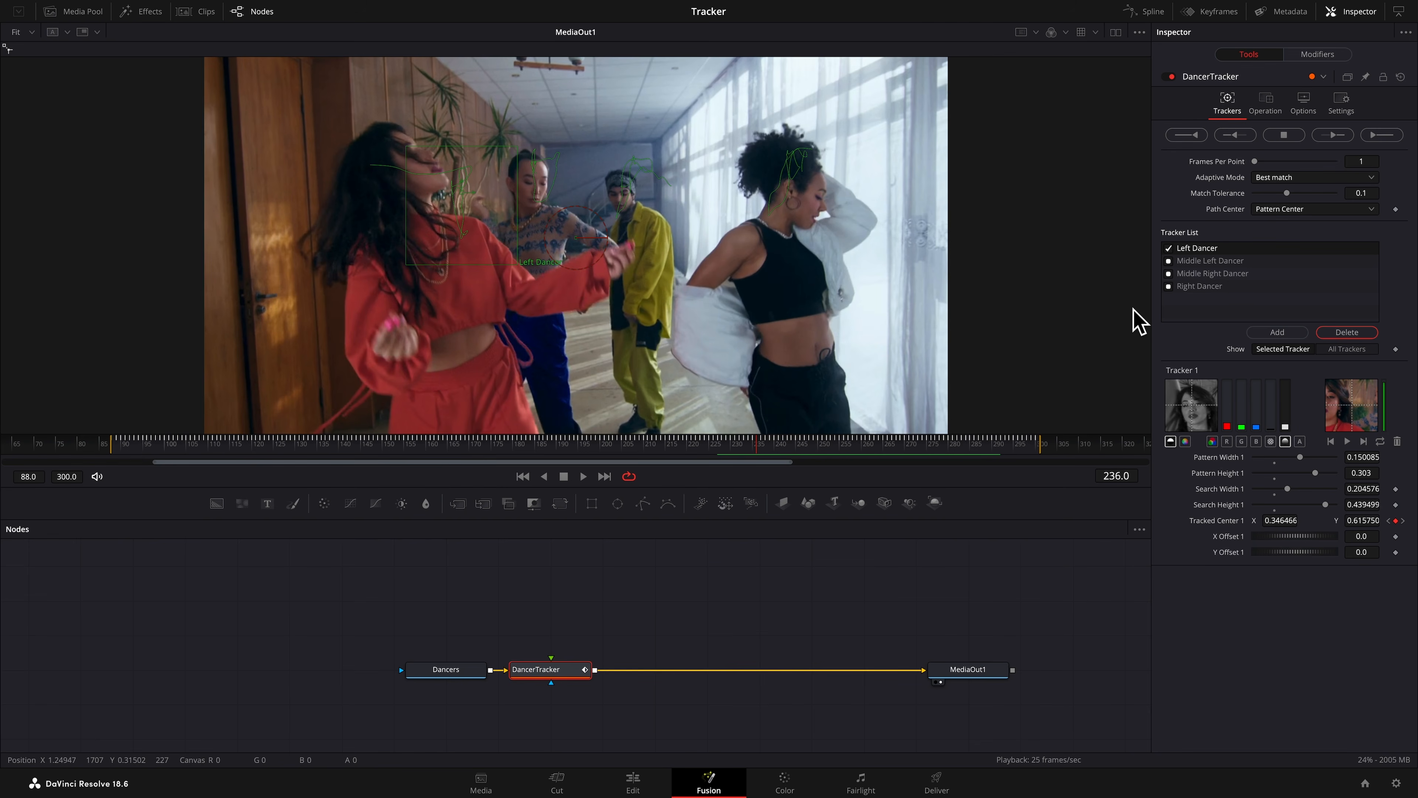
key(Left)
key(Left)
key(Left)
key(Left)
key(Left)
key(Left)
key(Left)
key(Left)
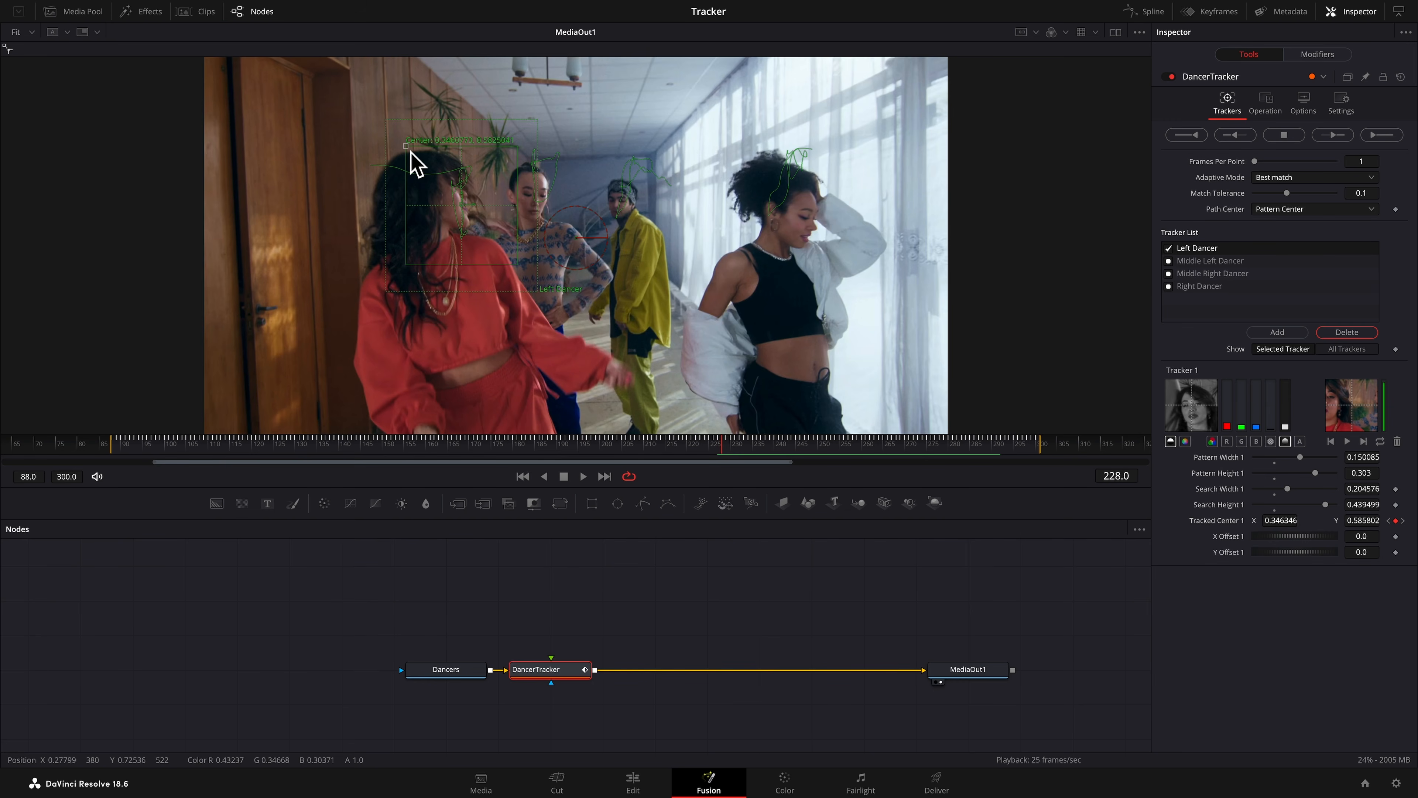
Reposition the Left Dancer tracker over her head, narrow its pattern box to about 0.125, and set the path center to Track Center (Append)
drag(405, 155, 320, 140)
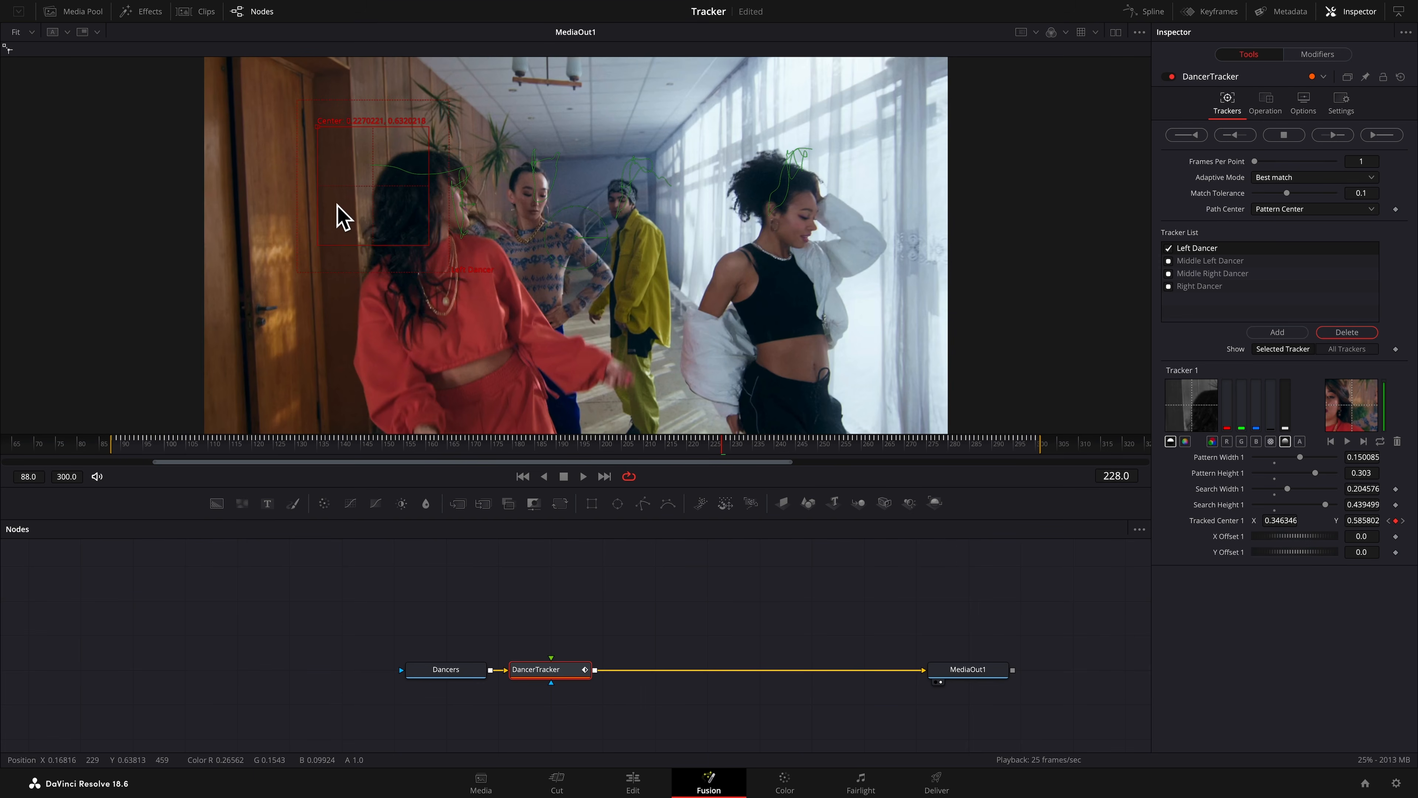
drag(323, 244, 371, 280)
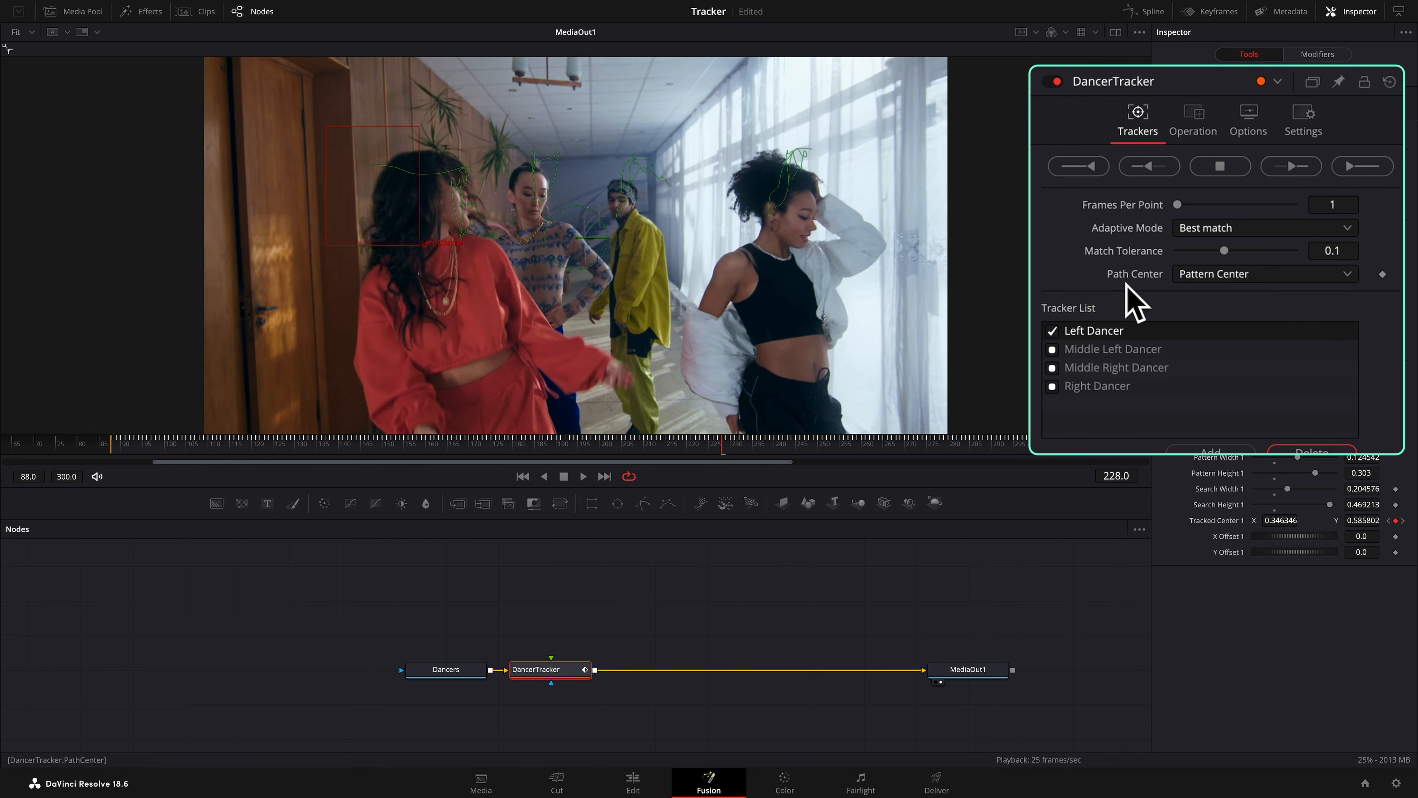
click(1353, 276)
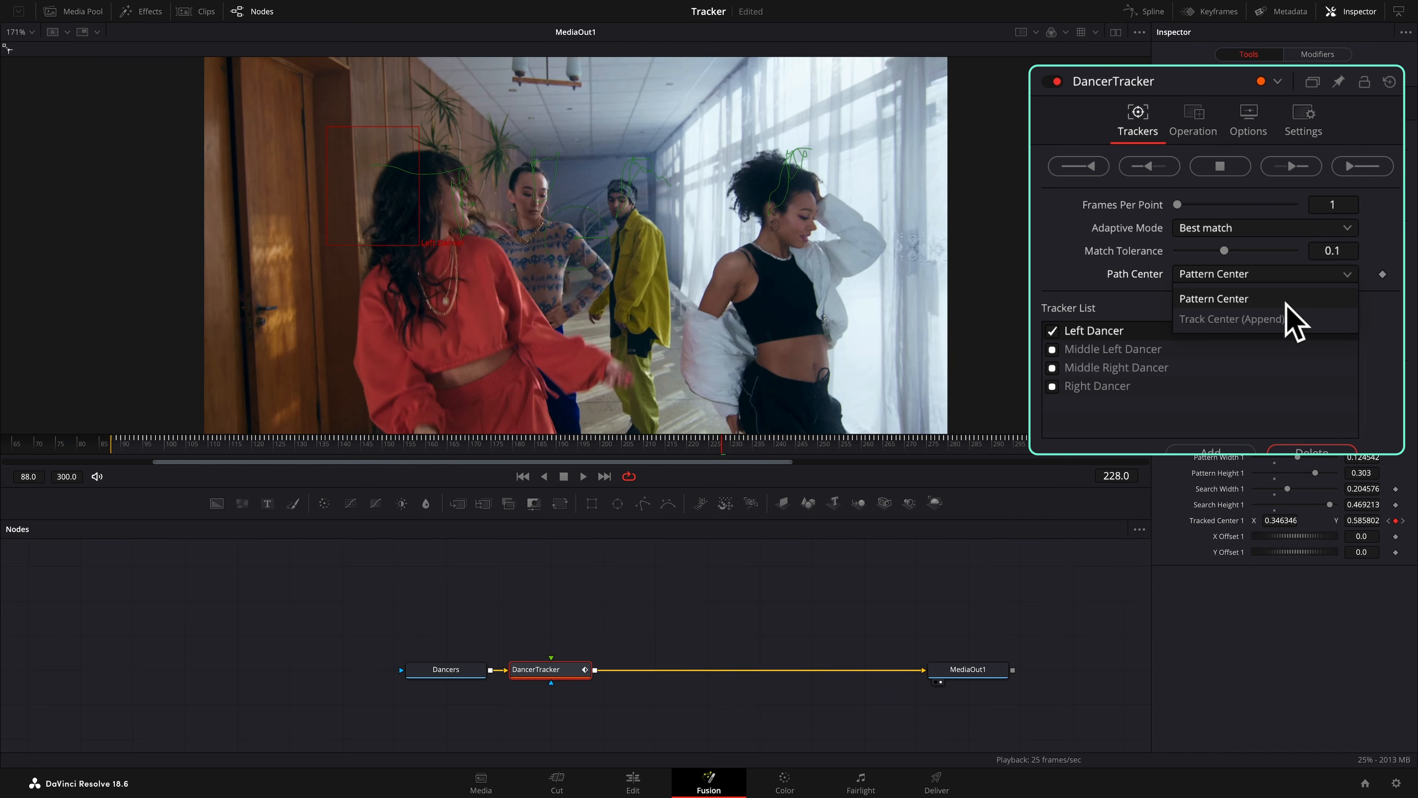
click(1245, 335)
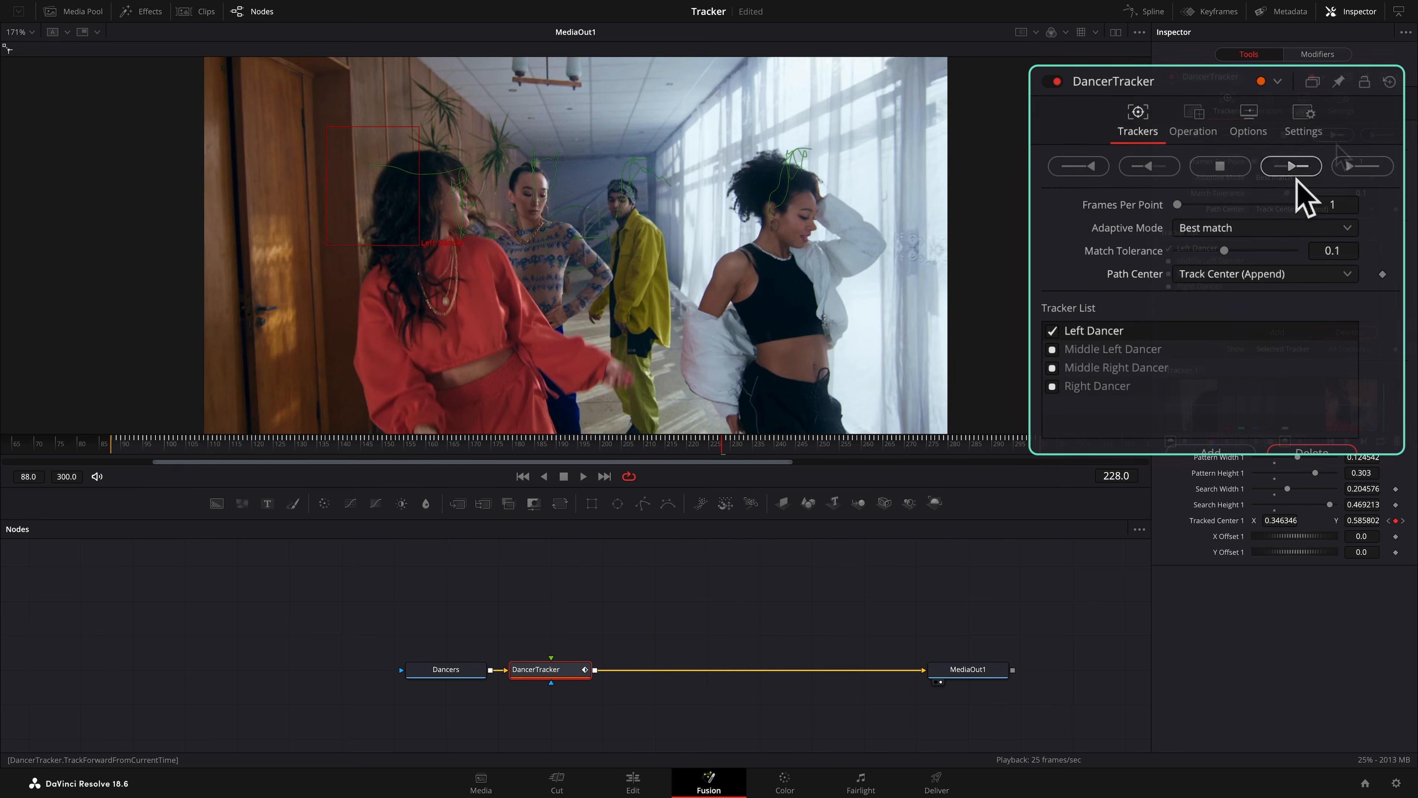
Track the Left Dancer forward from frame 228 to frame 300, suspend that tracker, and save the project
click(1335, 137)
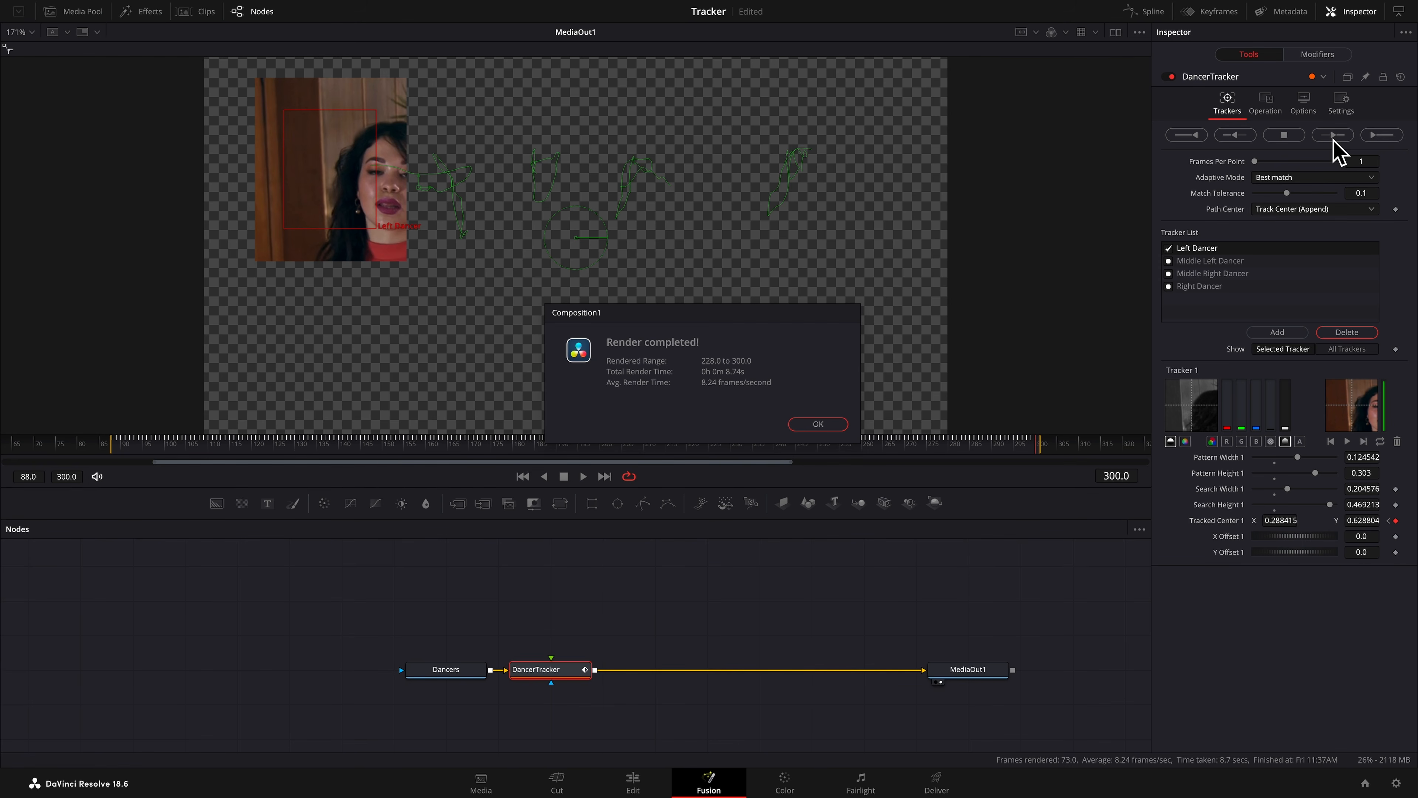
click(824, 426)
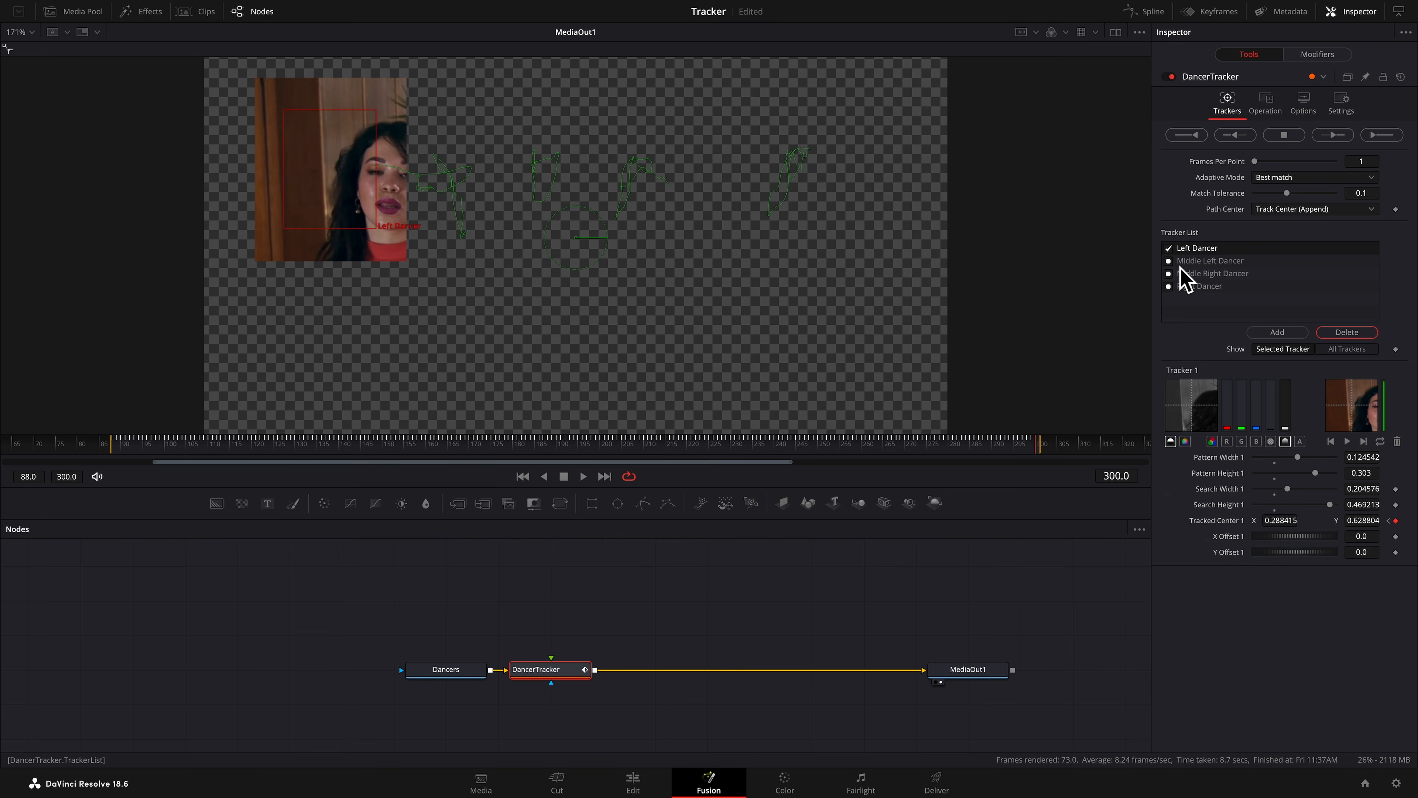
click(1169, 248)
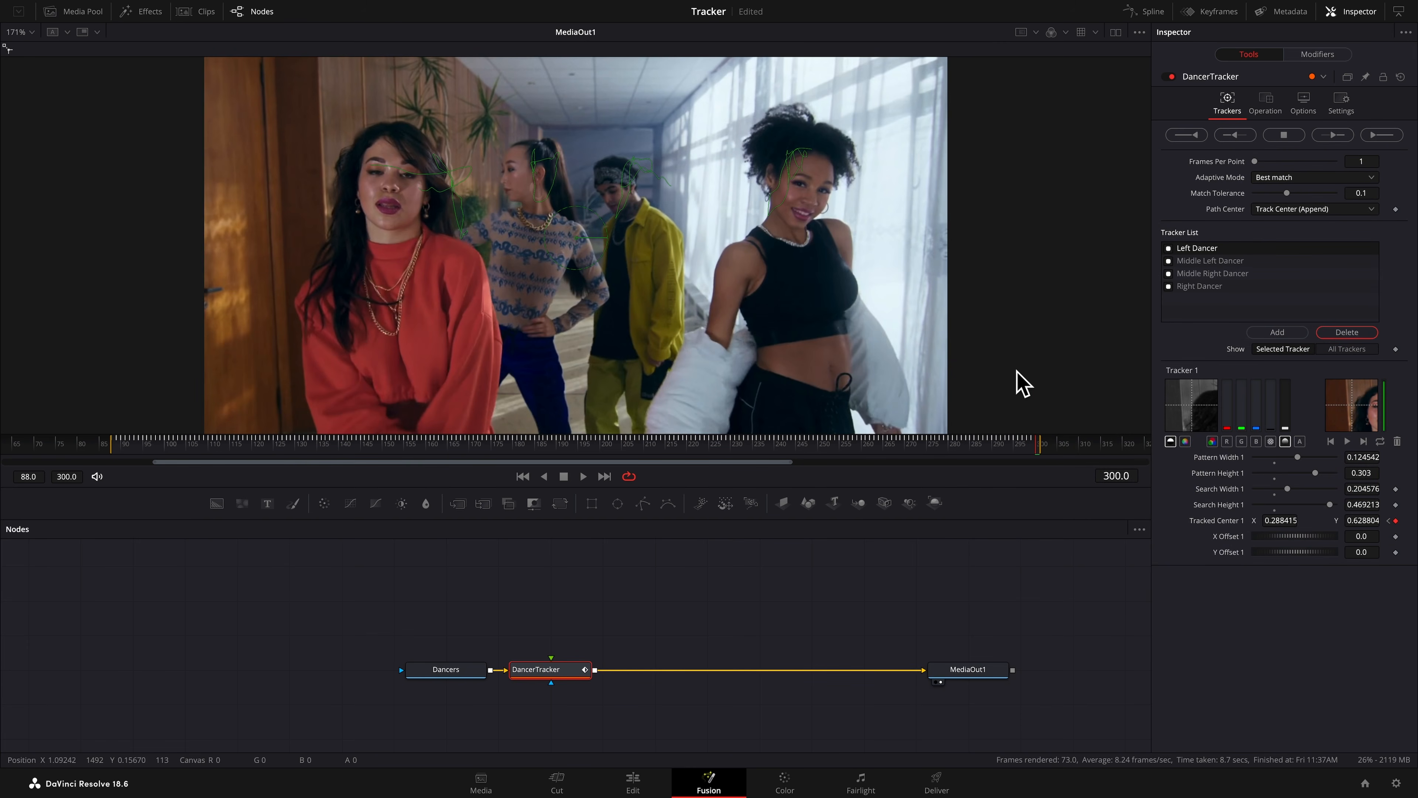
key(ctrl+s)
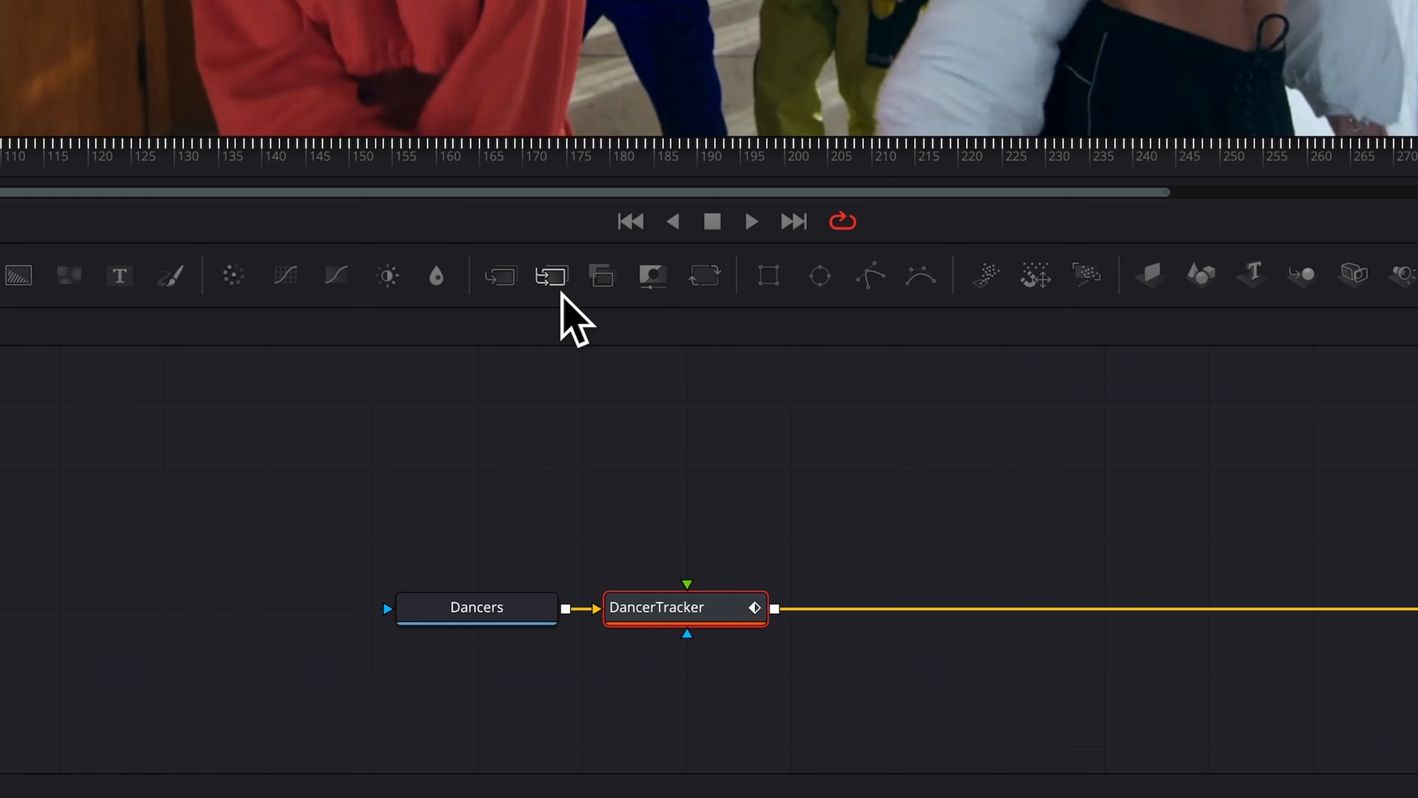
Insert a MultiMerge node after DancerTracker and add LightBlueSquare.png from the media pool as a separate node above it
click(555, 283)
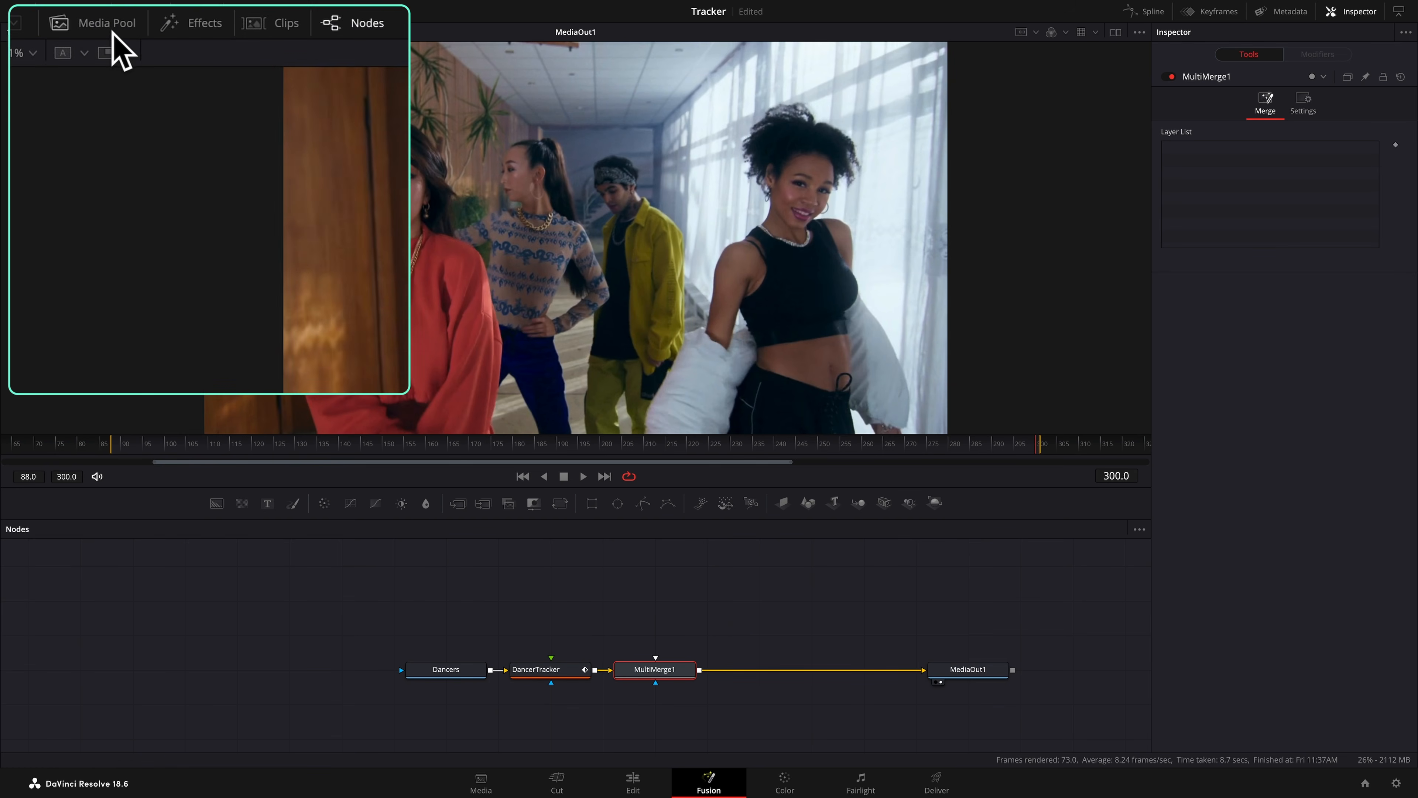
click(84, 12)
drag(218, 134, 624, 589)
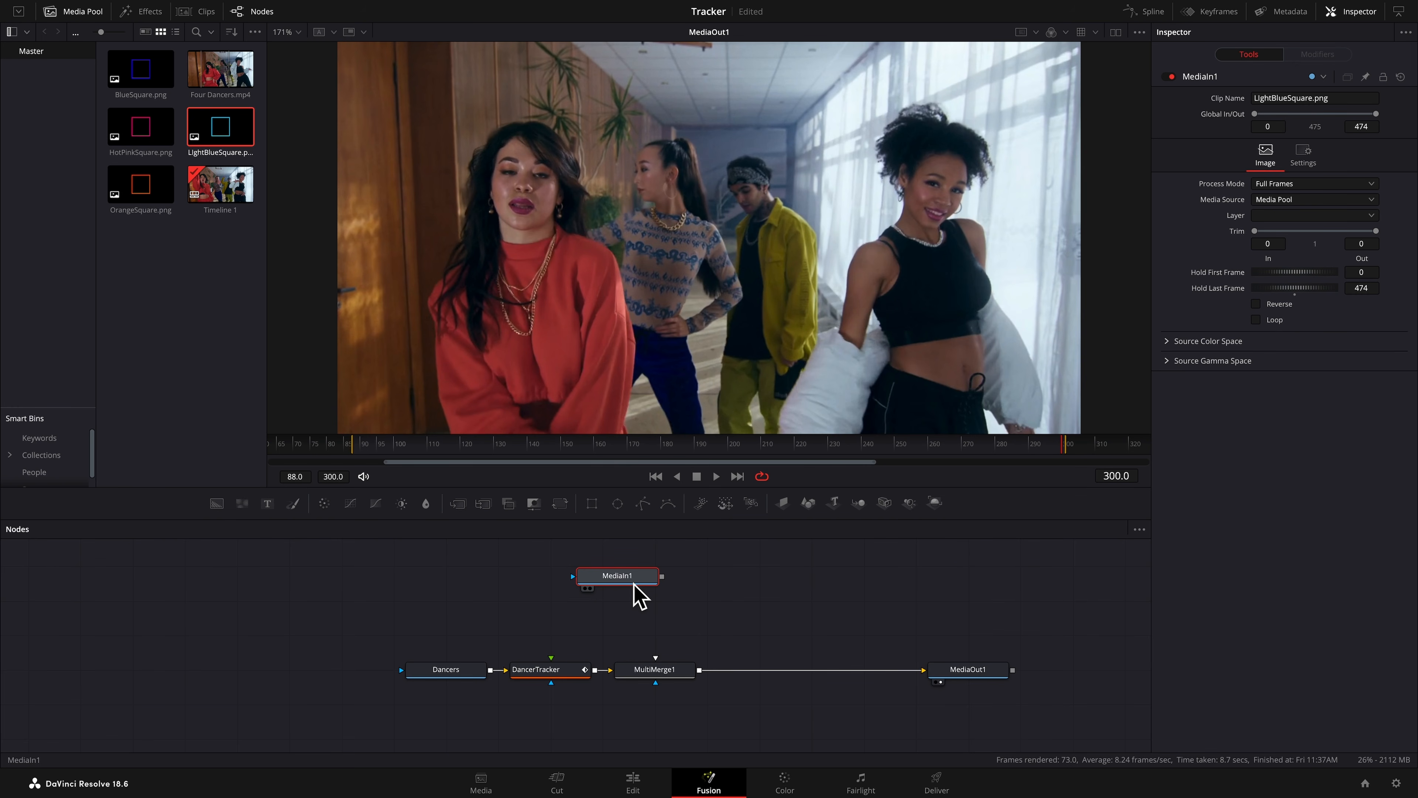
Rename the MediaIn1 node of the light blue square as LIghtBlueSquare
key(F2)
text(LIgh)
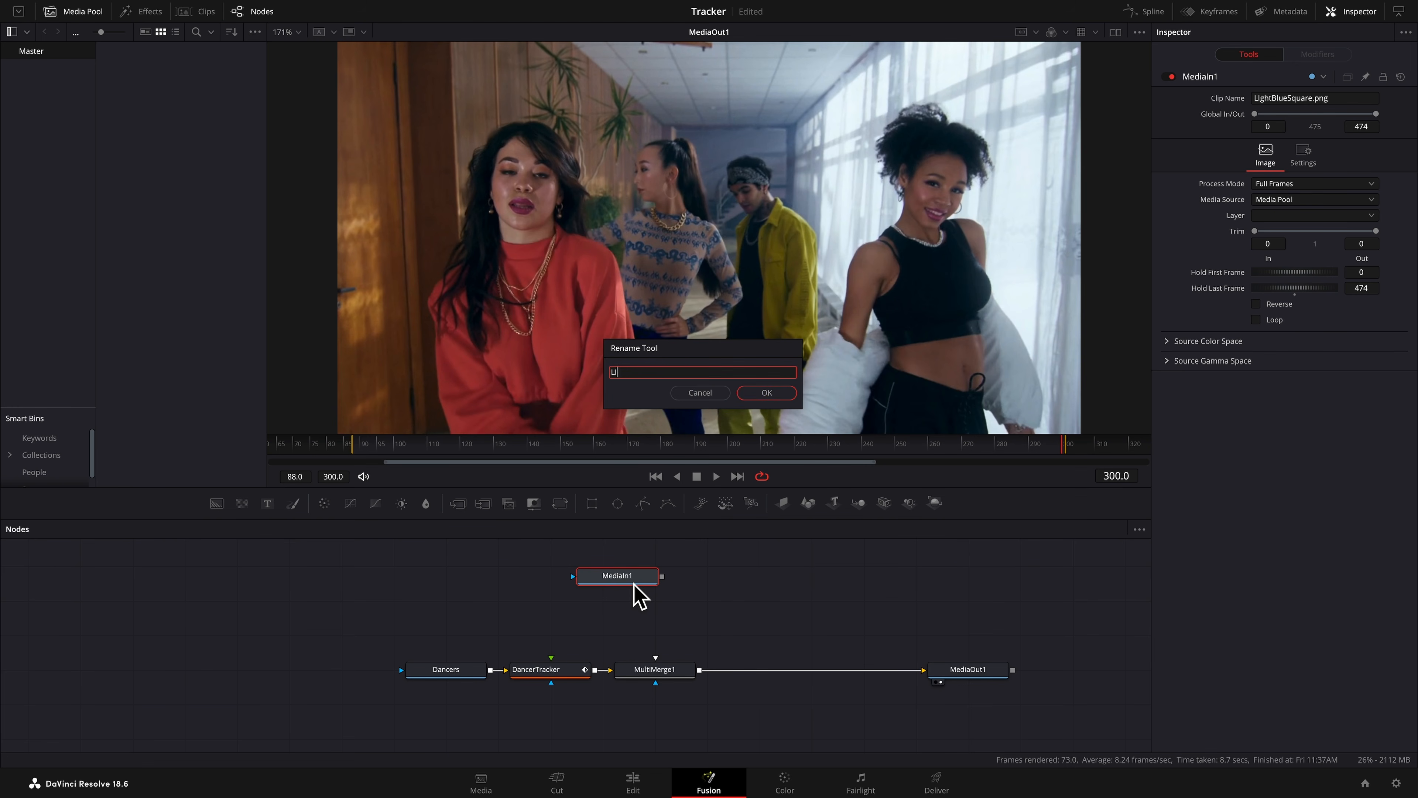
text(tBlueSquare)
key(Return)
Place the LIghtBlueSquare node above DancerTracker and connect its output to MultiMerge1 as a foreground layer
drag(634, 584, 557, 585)
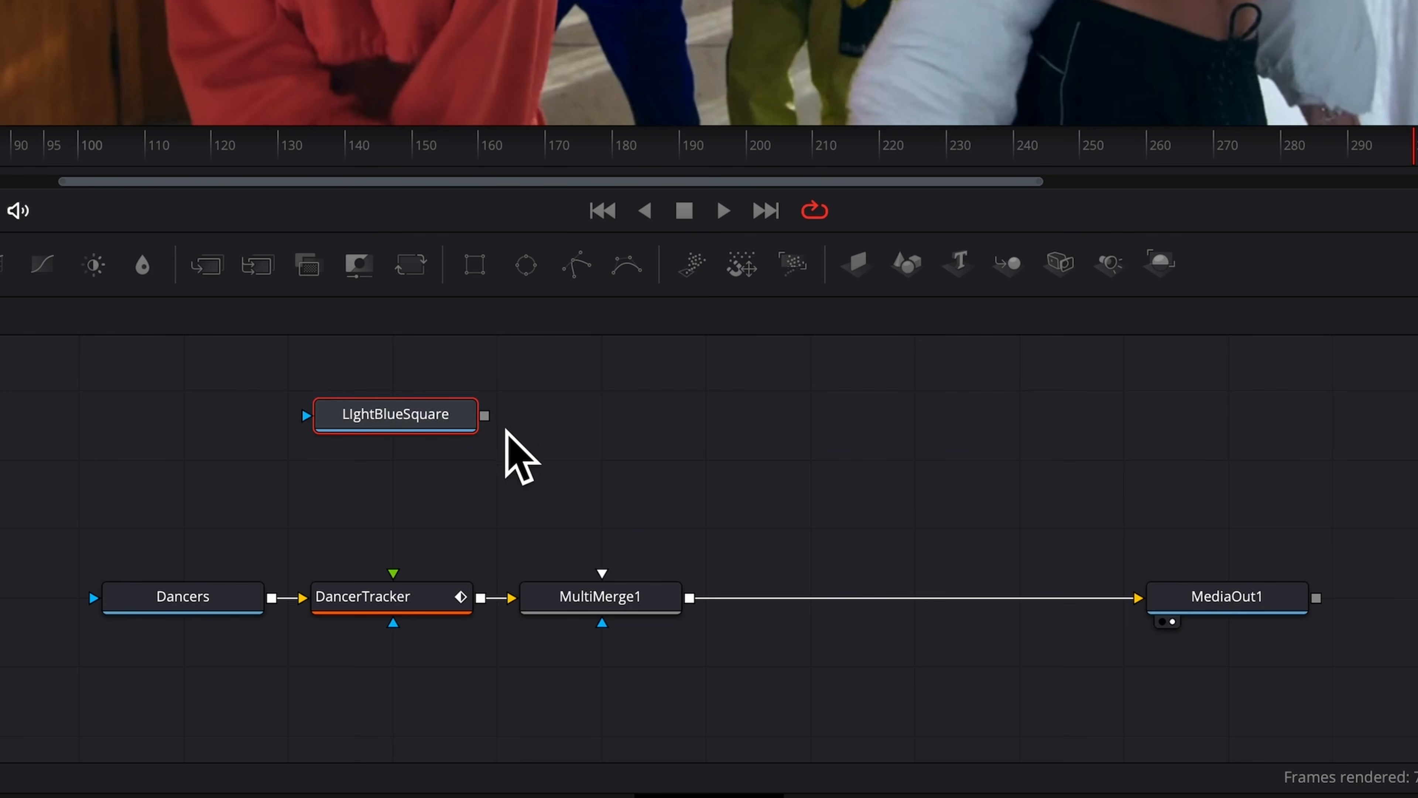
drag(596, 579, 671, 673)
drag(634, 604, 605, 600)
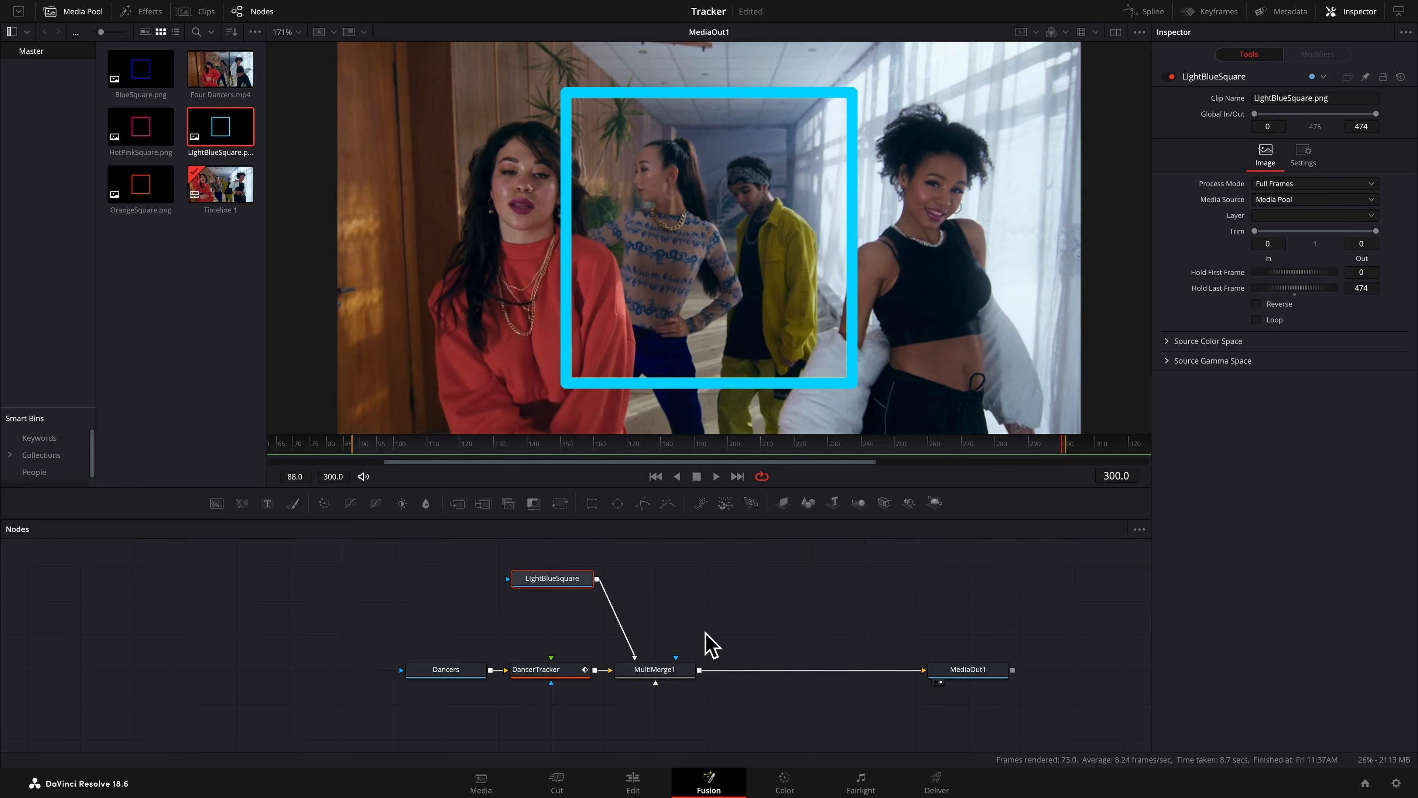
Connect the Center of the LIghtBlueSquare layer in MultiMerge1 to DancerTracker's Left Dancer: Offset position
click(654, 675)
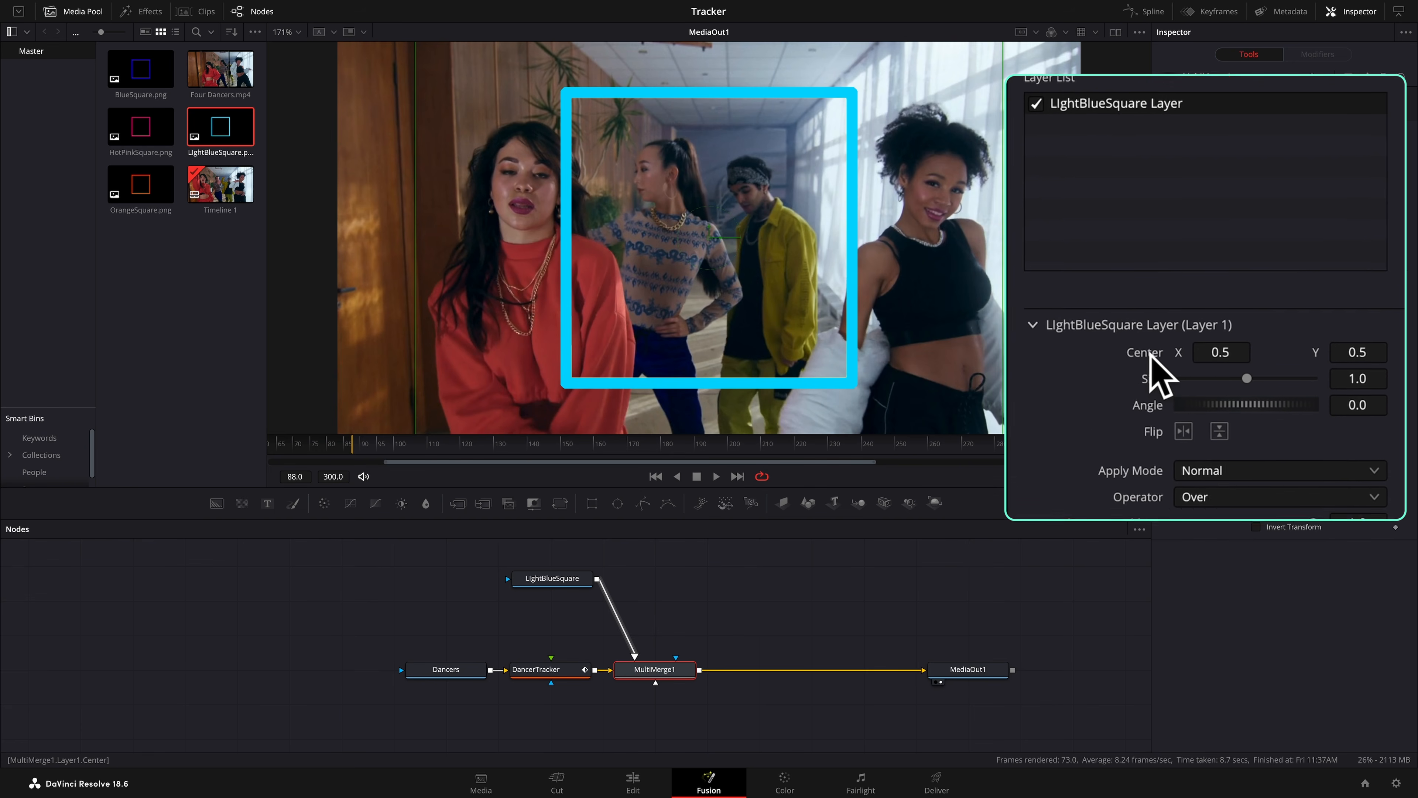
scroll(1158, 375, down, 3)
scroll(1142, 196, down, 2)
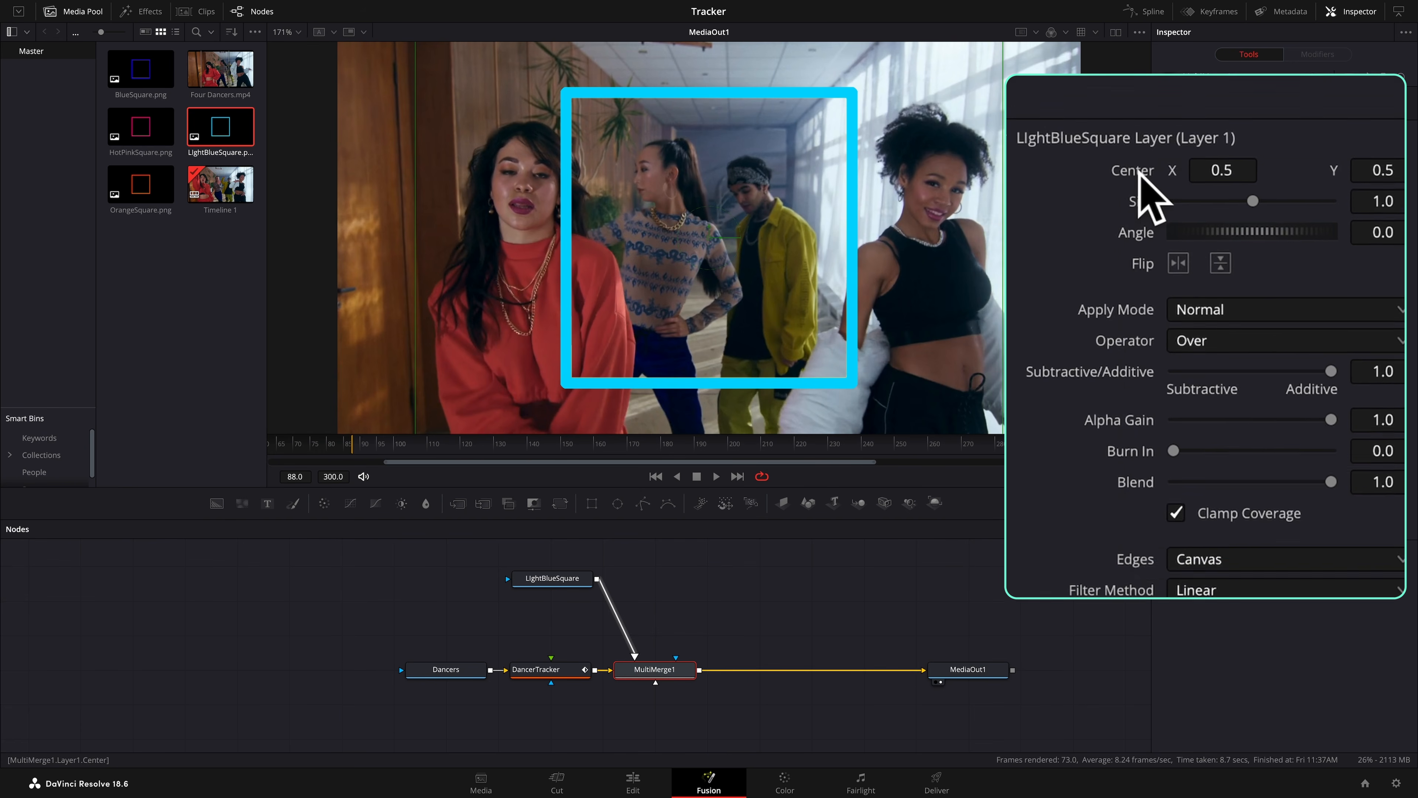
right_click(1139, 156)
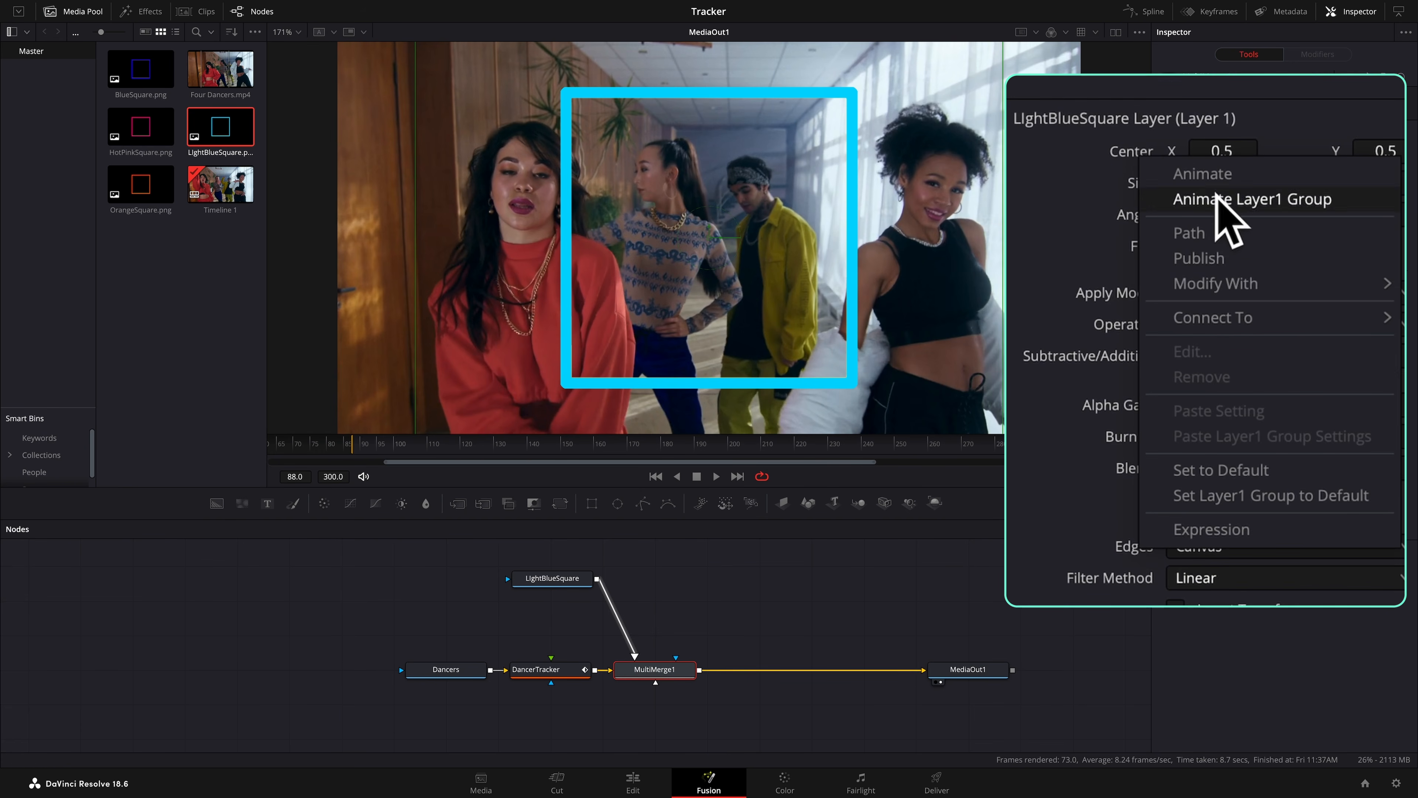
mouse_move(1223, 319)
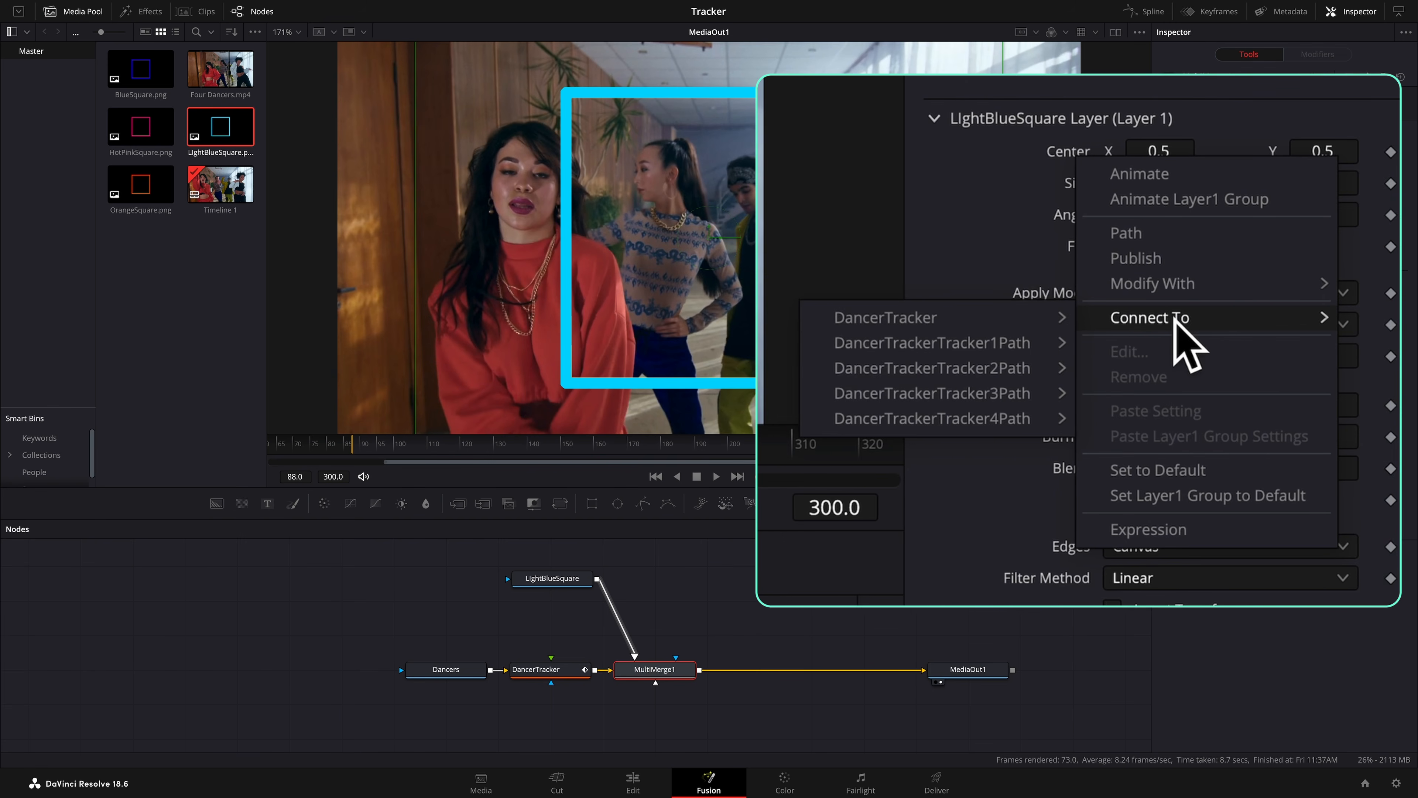
mouse_move(966, 321)
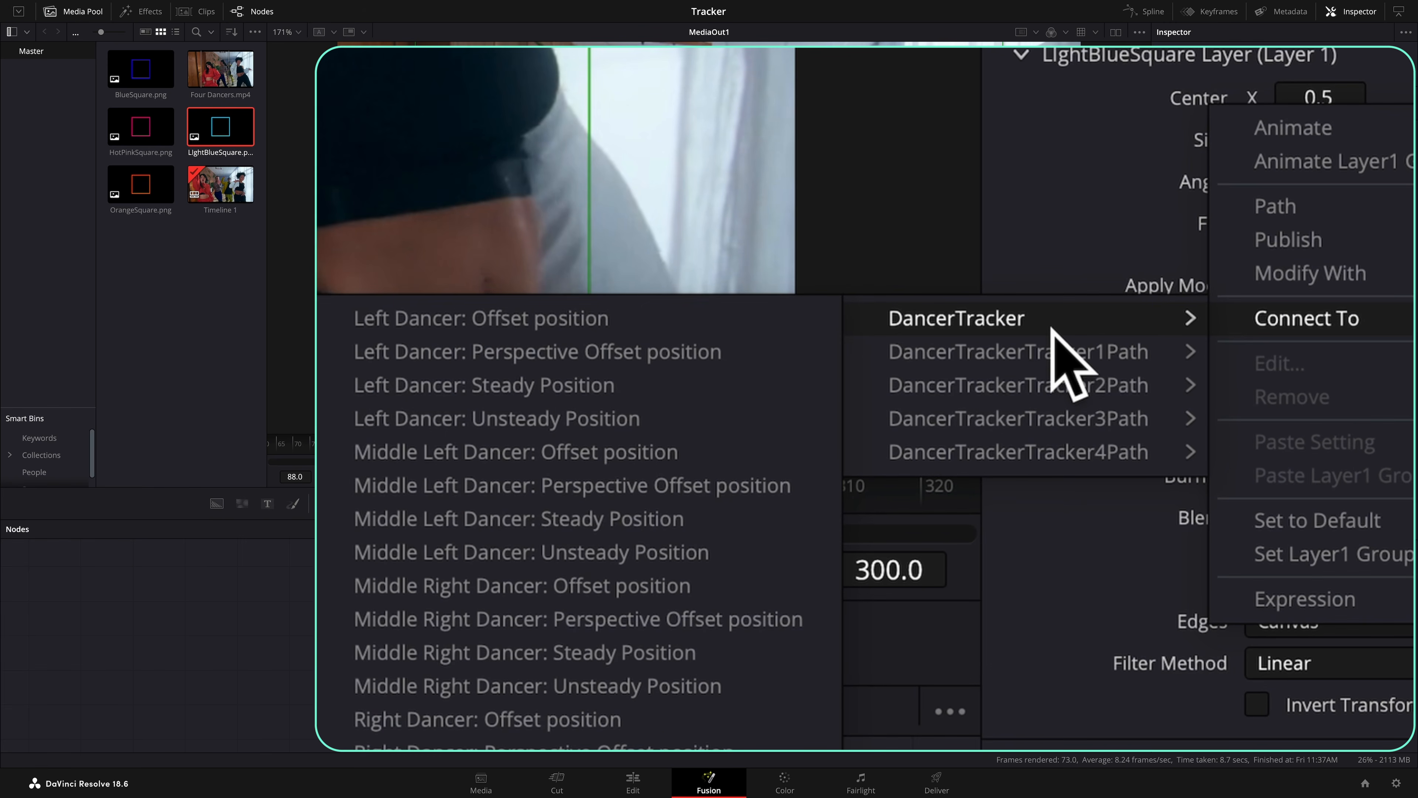
click(530, 329)
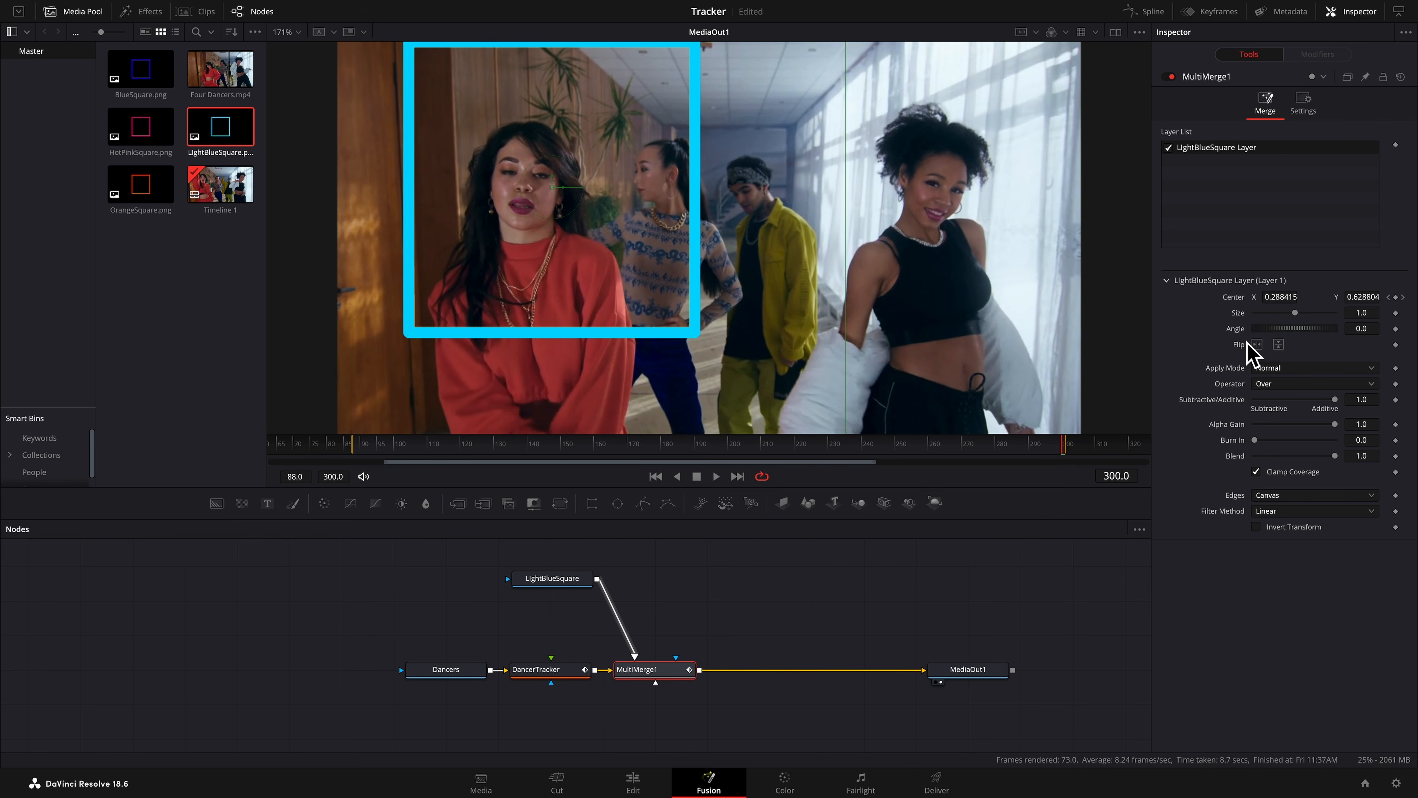
Set the LIghtBlueSquare layer's size to 0.67 and angle to 7.8, and play the clip to review the square's motion
drag(1296, 313, 1294, 313)
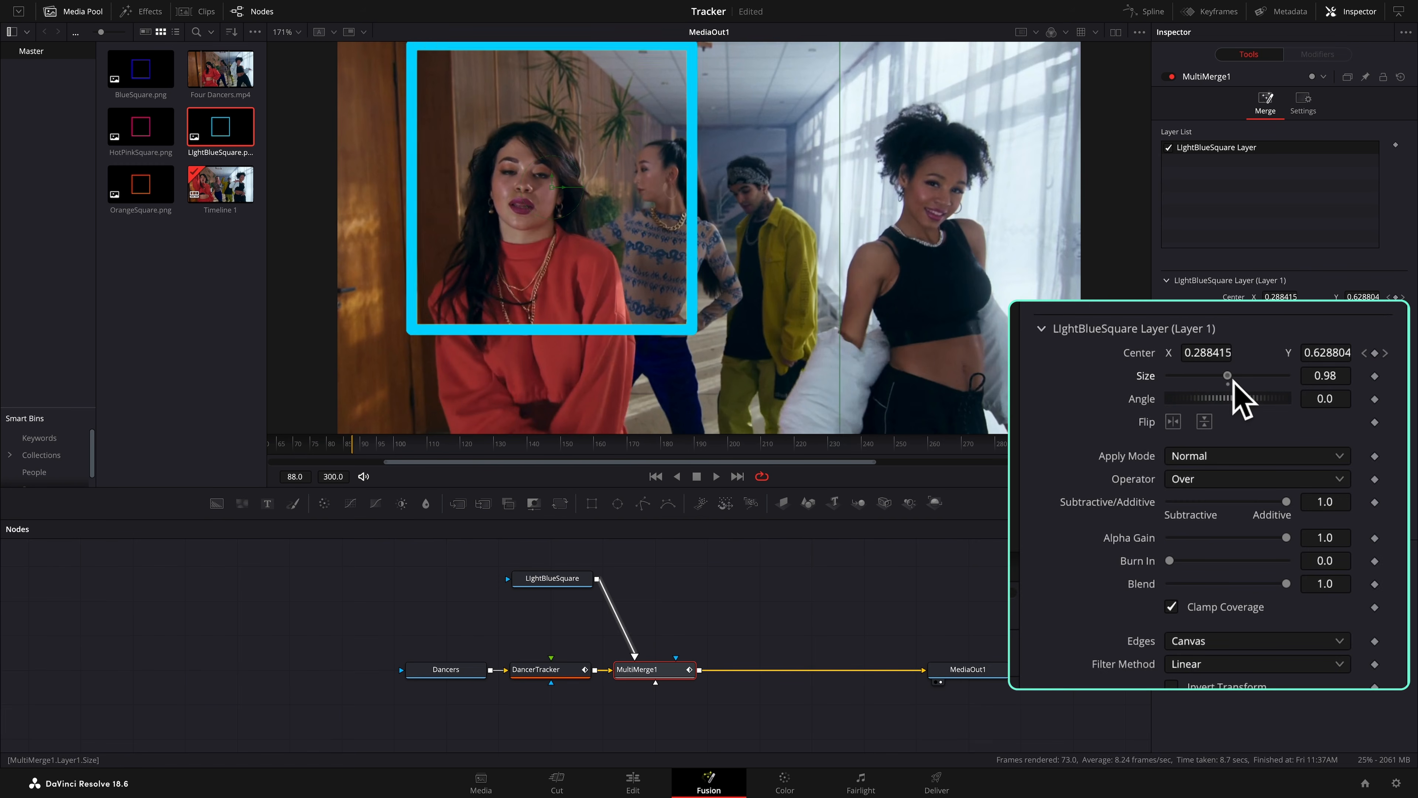
drag(1234, 380, 1283, 314)
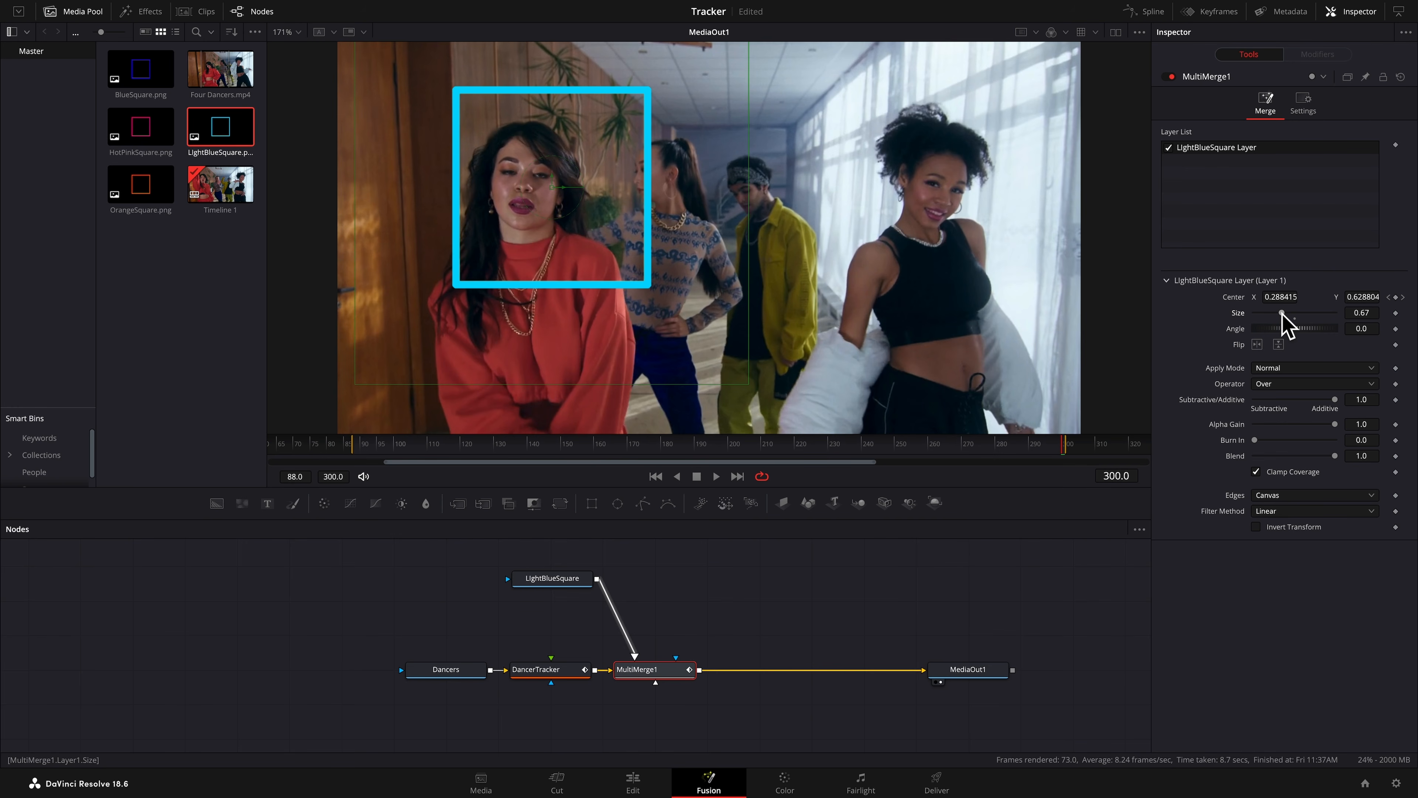
drag(1291, 330, 1296, 333)
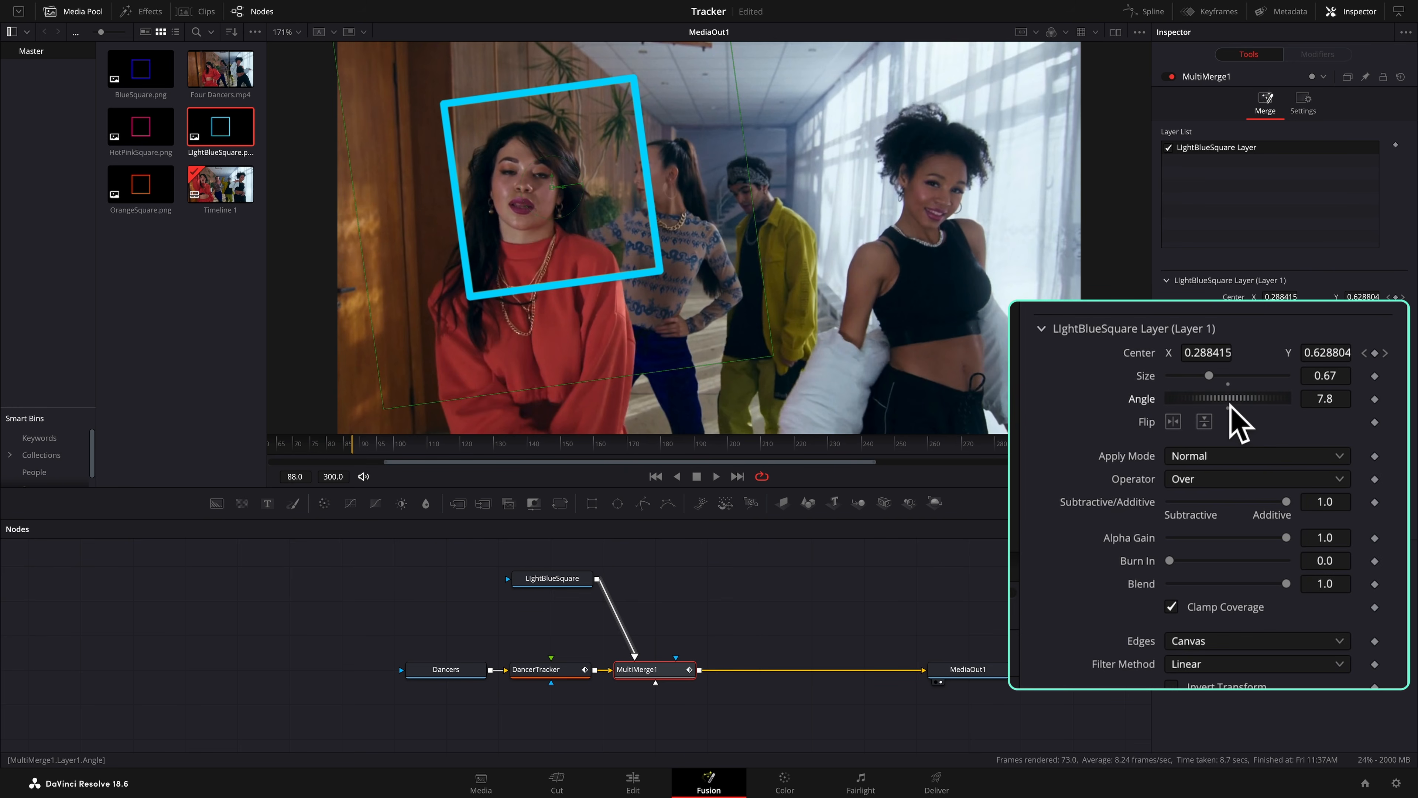
drag(1230, 404, 1230, 405)
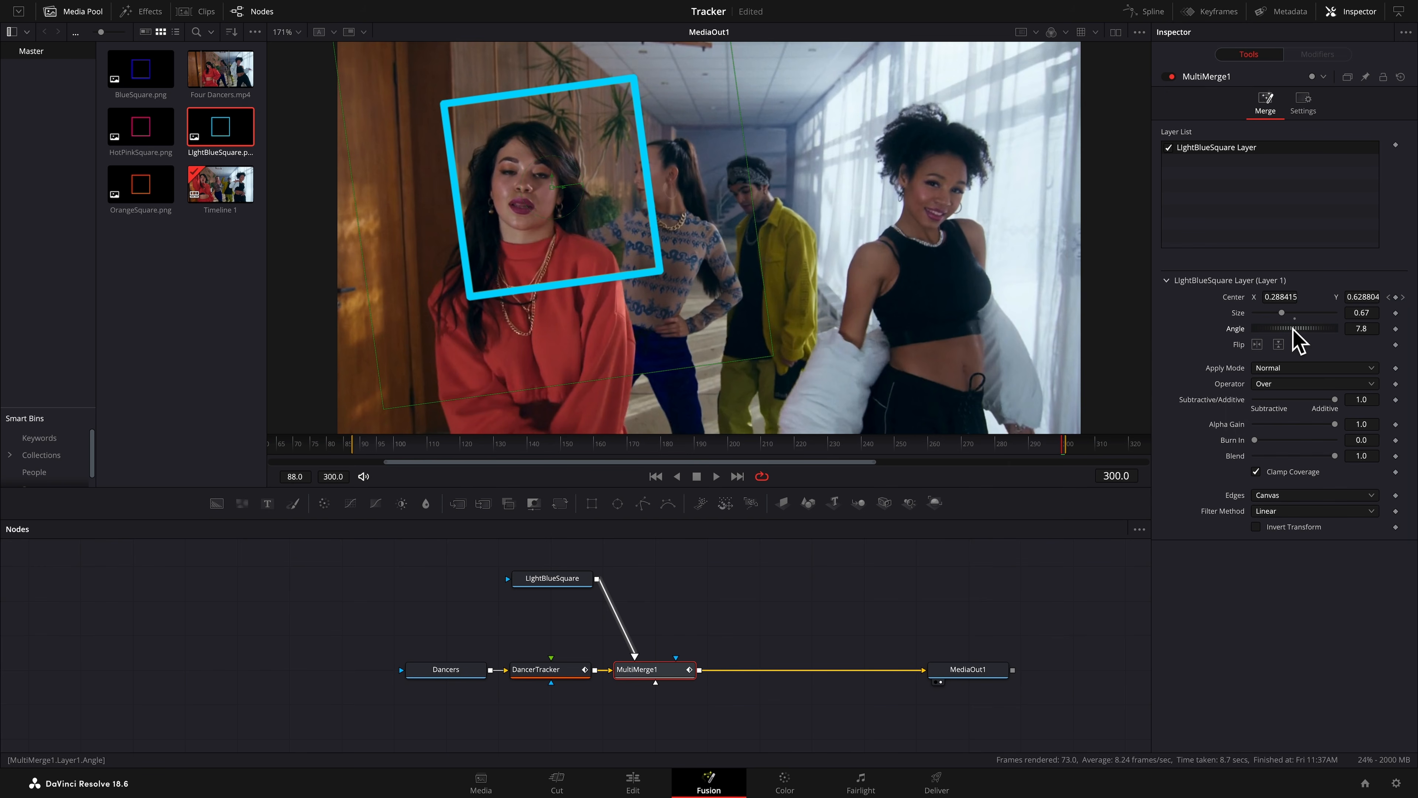
key(space)
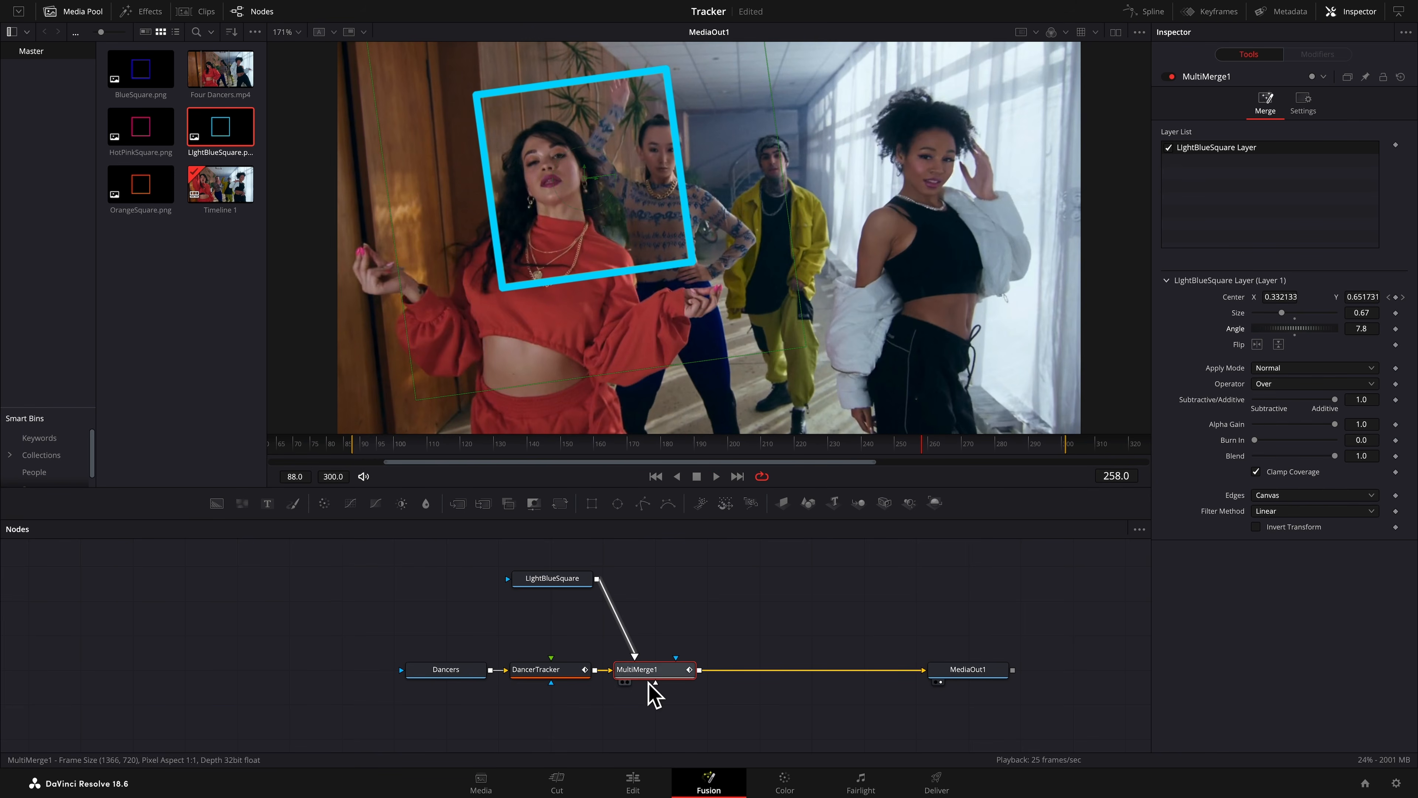
Add keyframes for the Left Dancer's X Offset 1 and Y Offset 1 in DancerTracker at frame 88
click(559, 671)
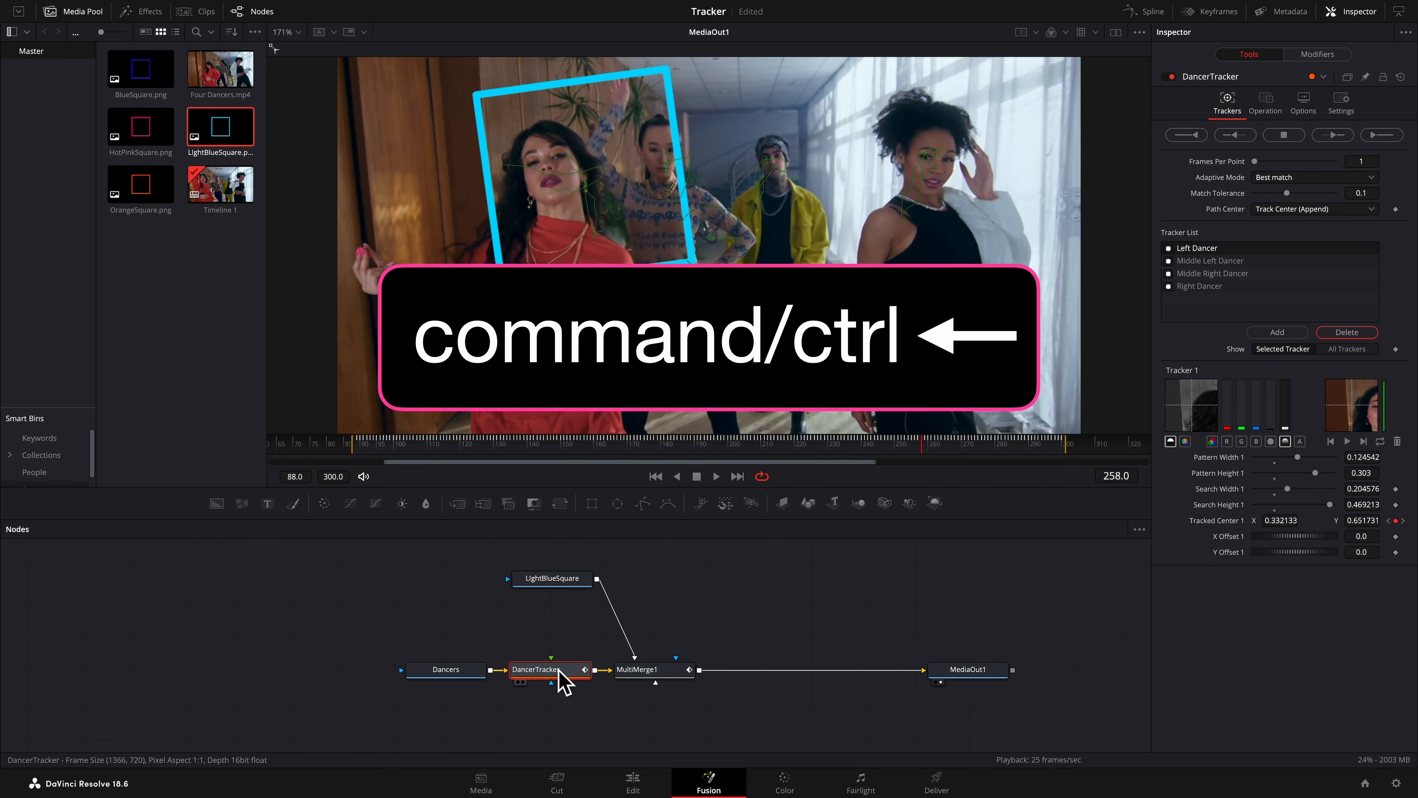
key(ctrl+Left)
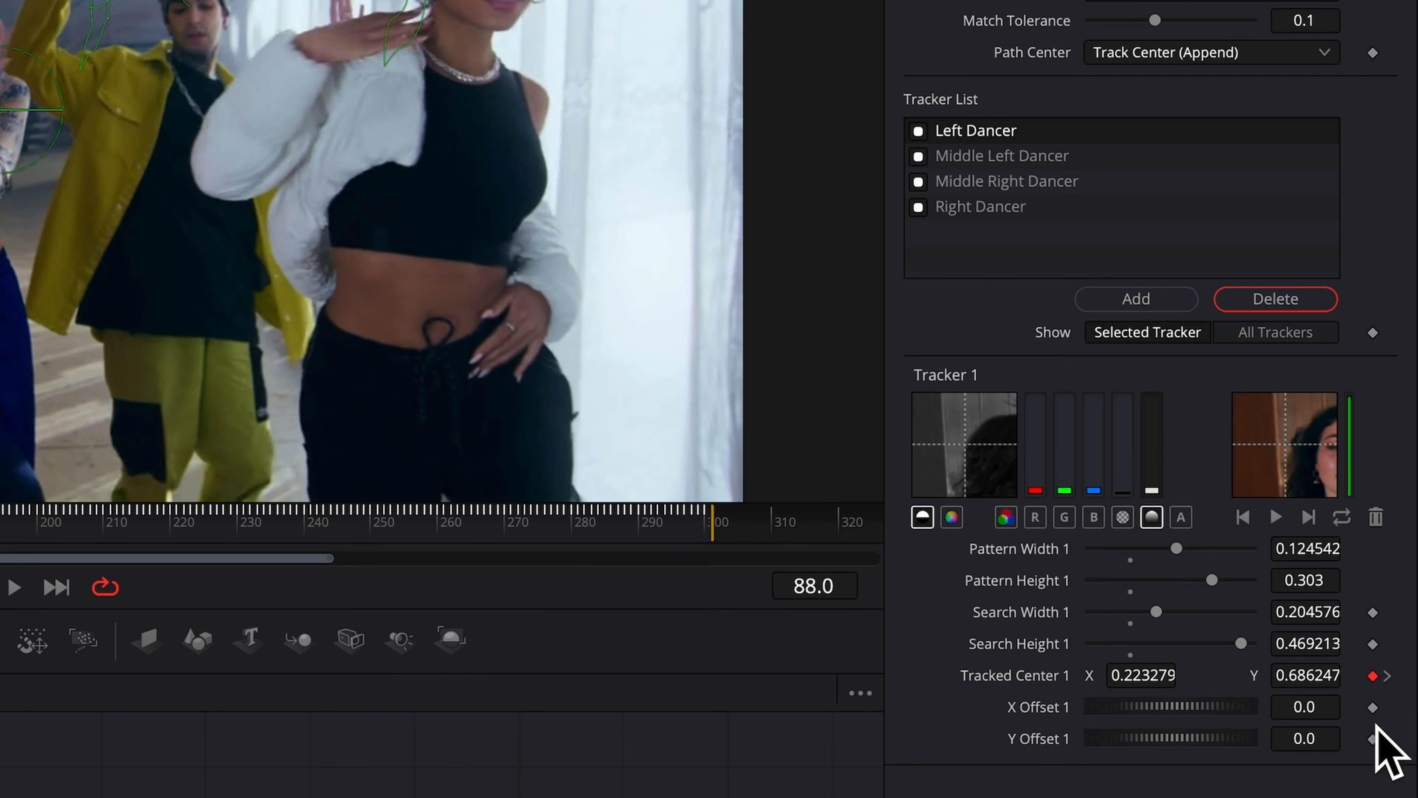
click(1373, 707)
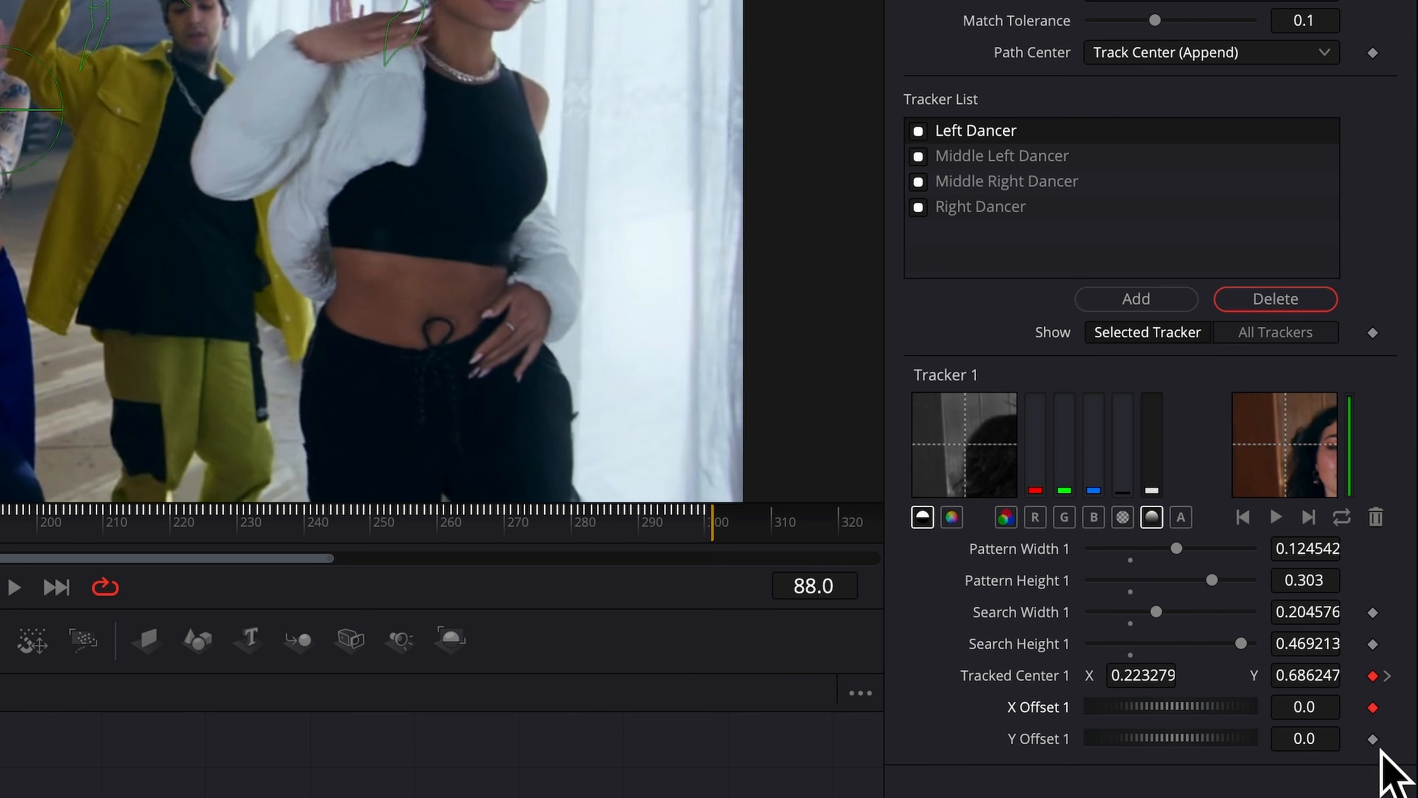
click(1373, 739)
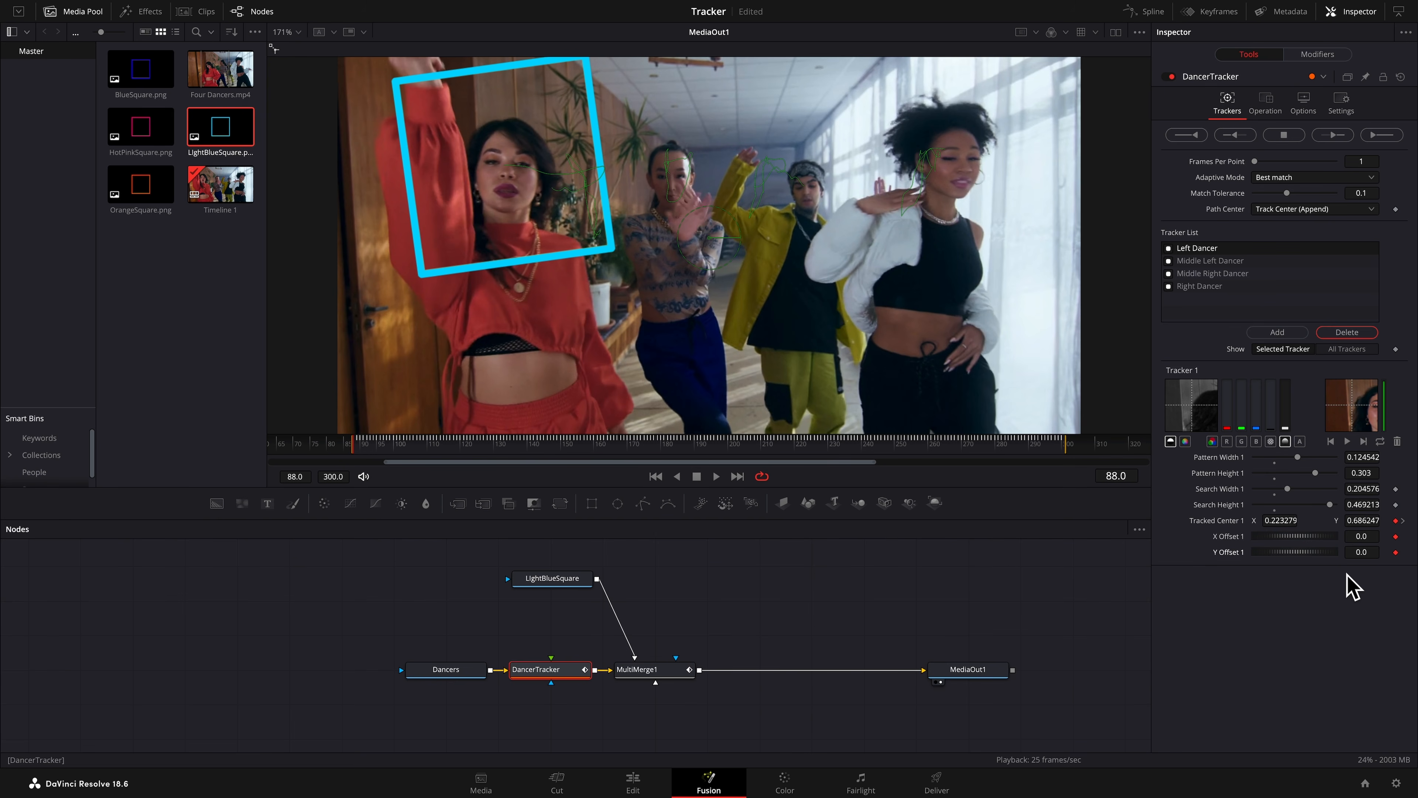
Play the clip, stop at frame 245, and set the Left Dancer's X Offset 1 to -0.0493
key(space)
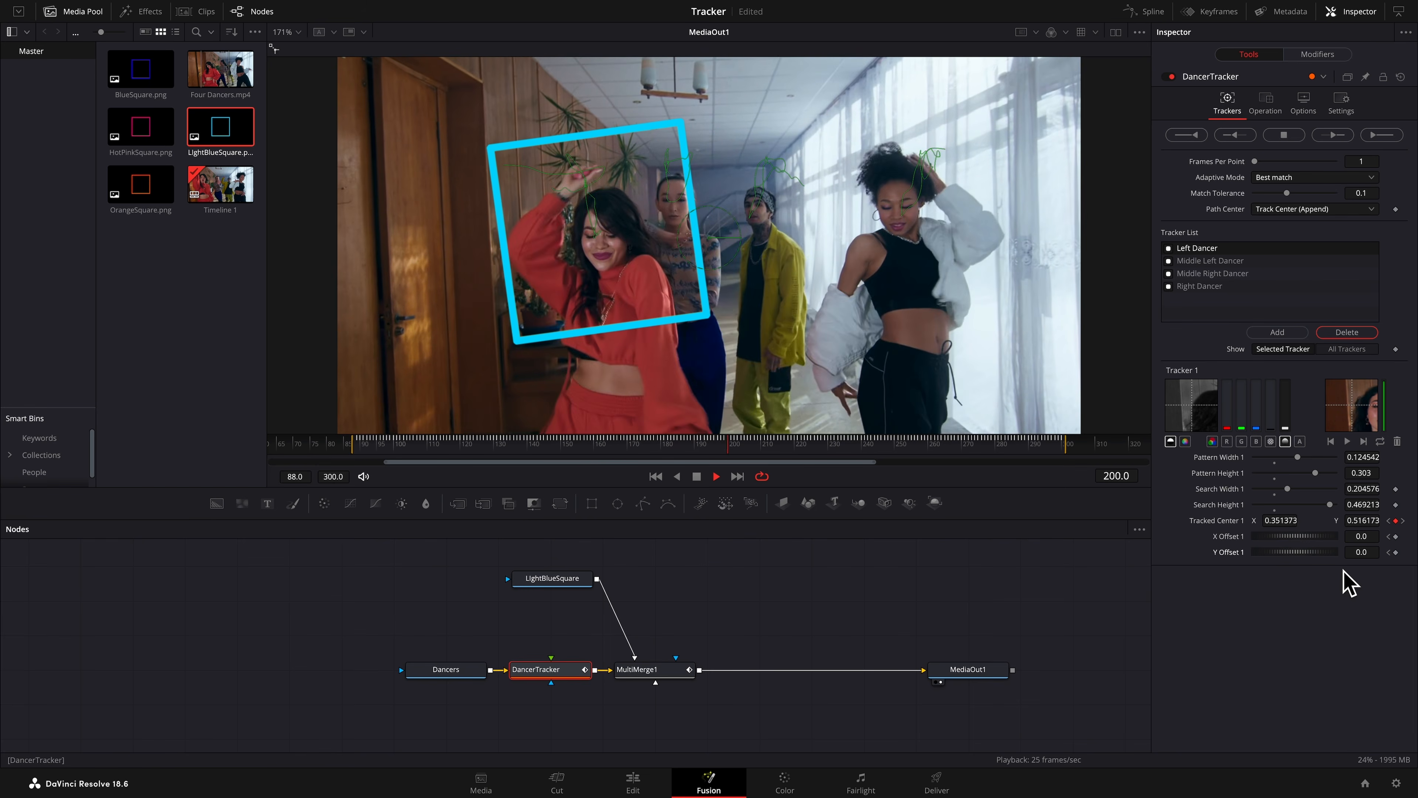
key(space)
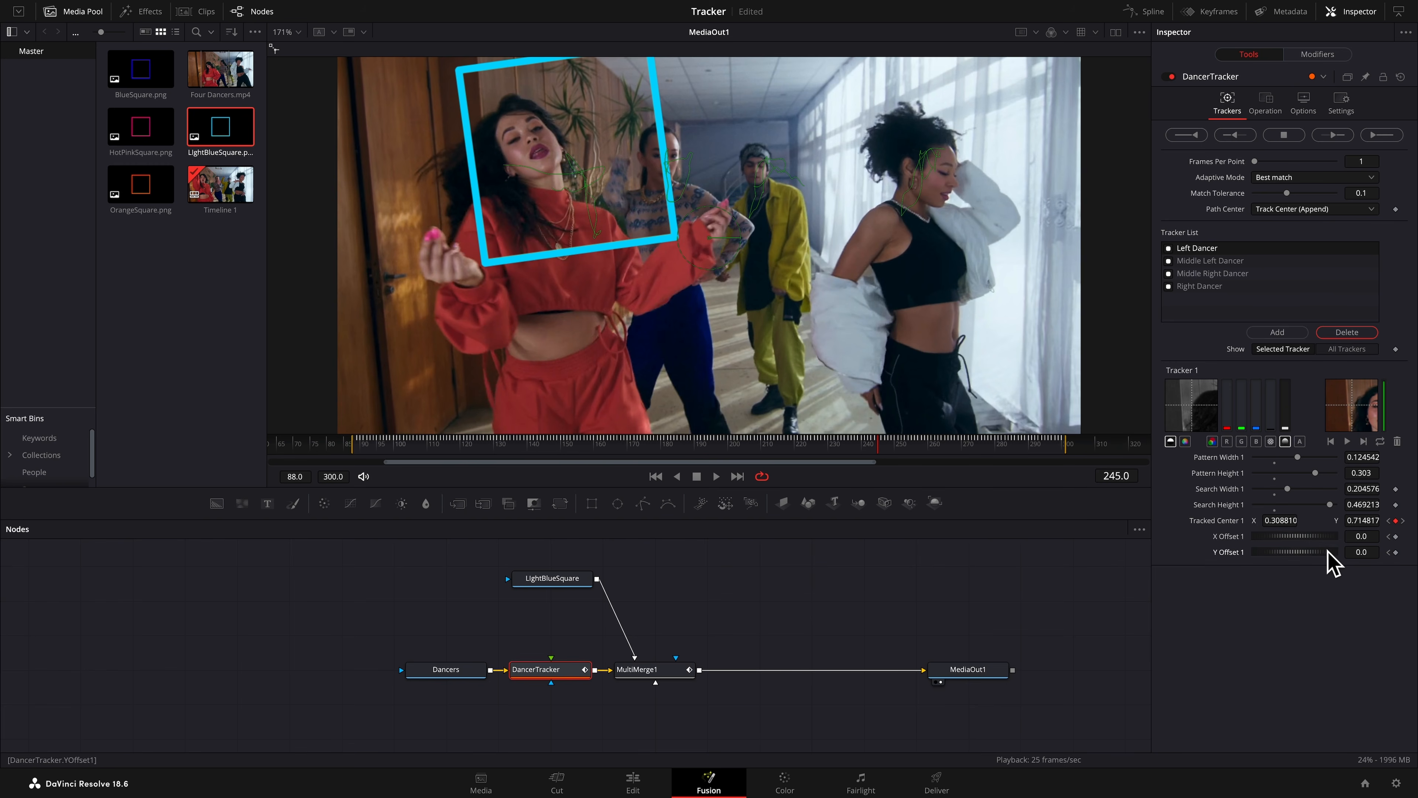
drag(1313, 538, 1227, 536)
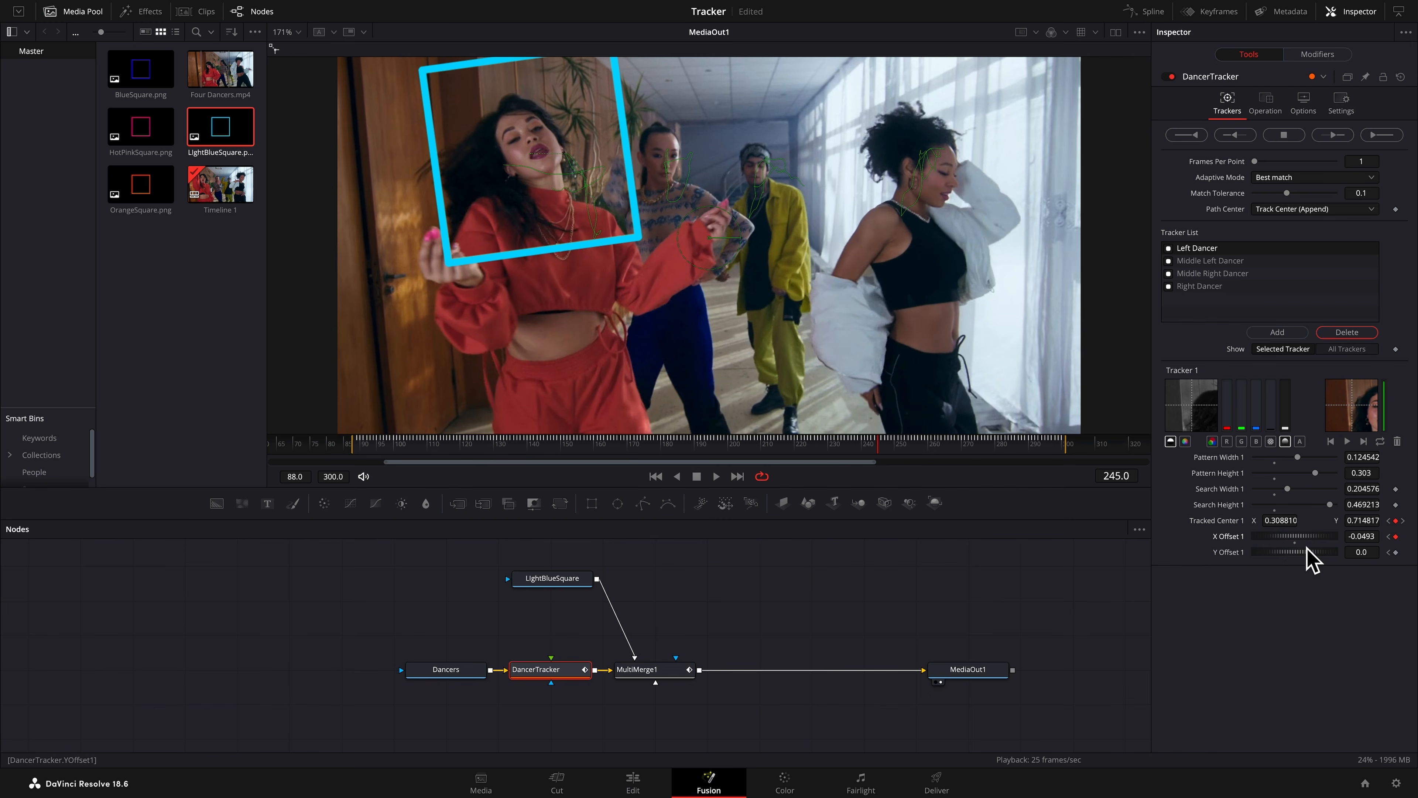
Stop playback at frame 131 and adjust the Left Dancer's X Offset 1 and Y Offset 1, with Y at -0.0101, to center the square on her face
key(space)
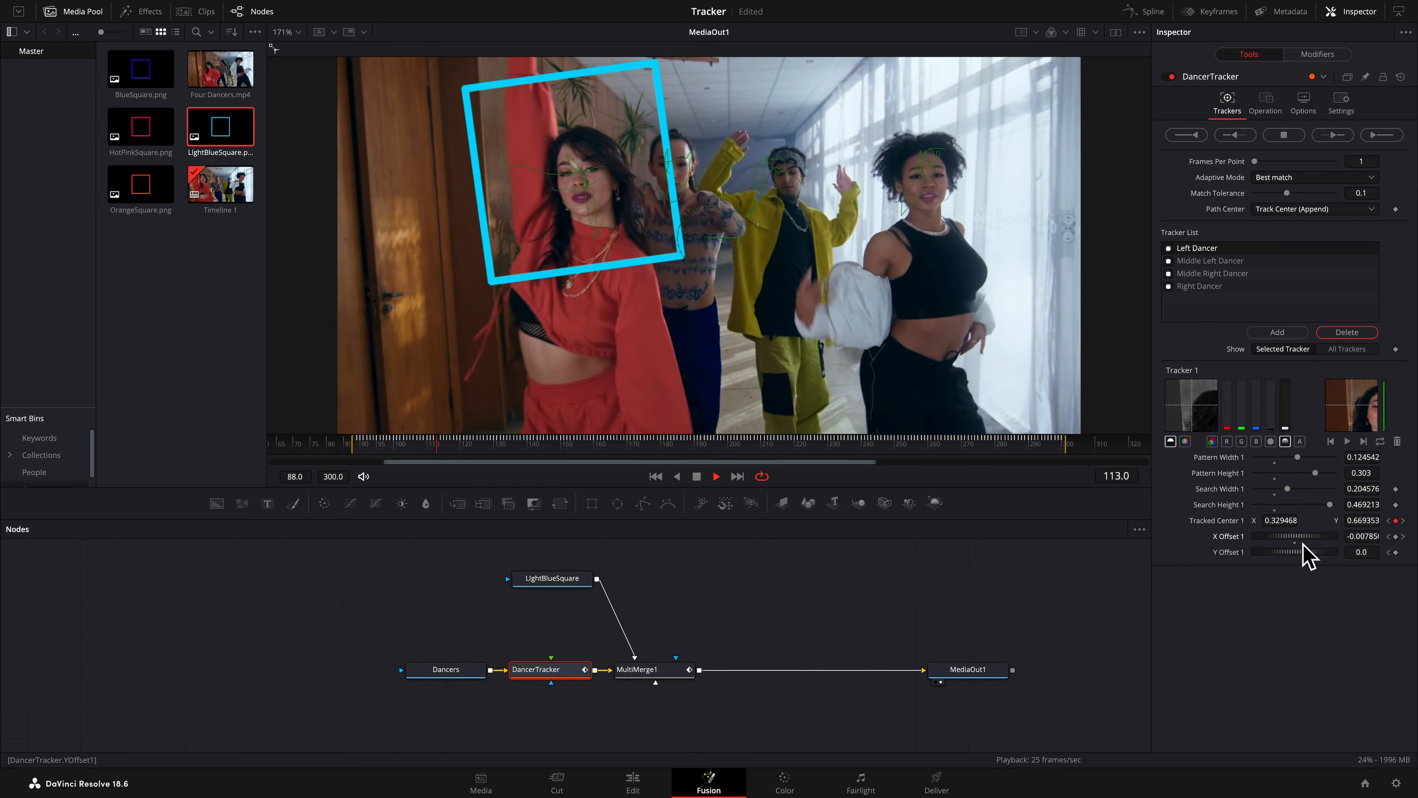
key(space)
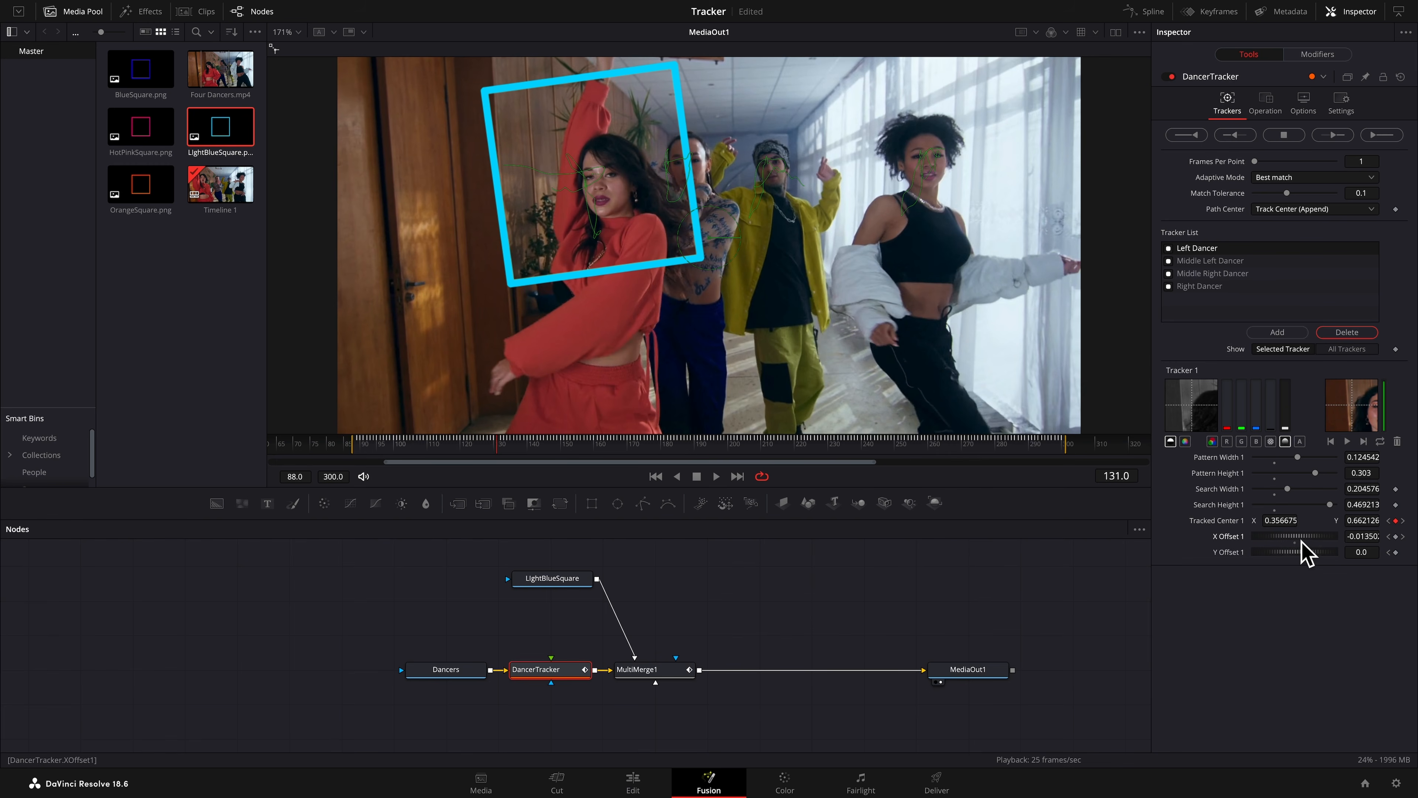
drag(1242, 534, 1248, 554)
Play on, stop to readjust the Left Dancer's X Offset 1 once more, and review the result through to frame 126
key(space)
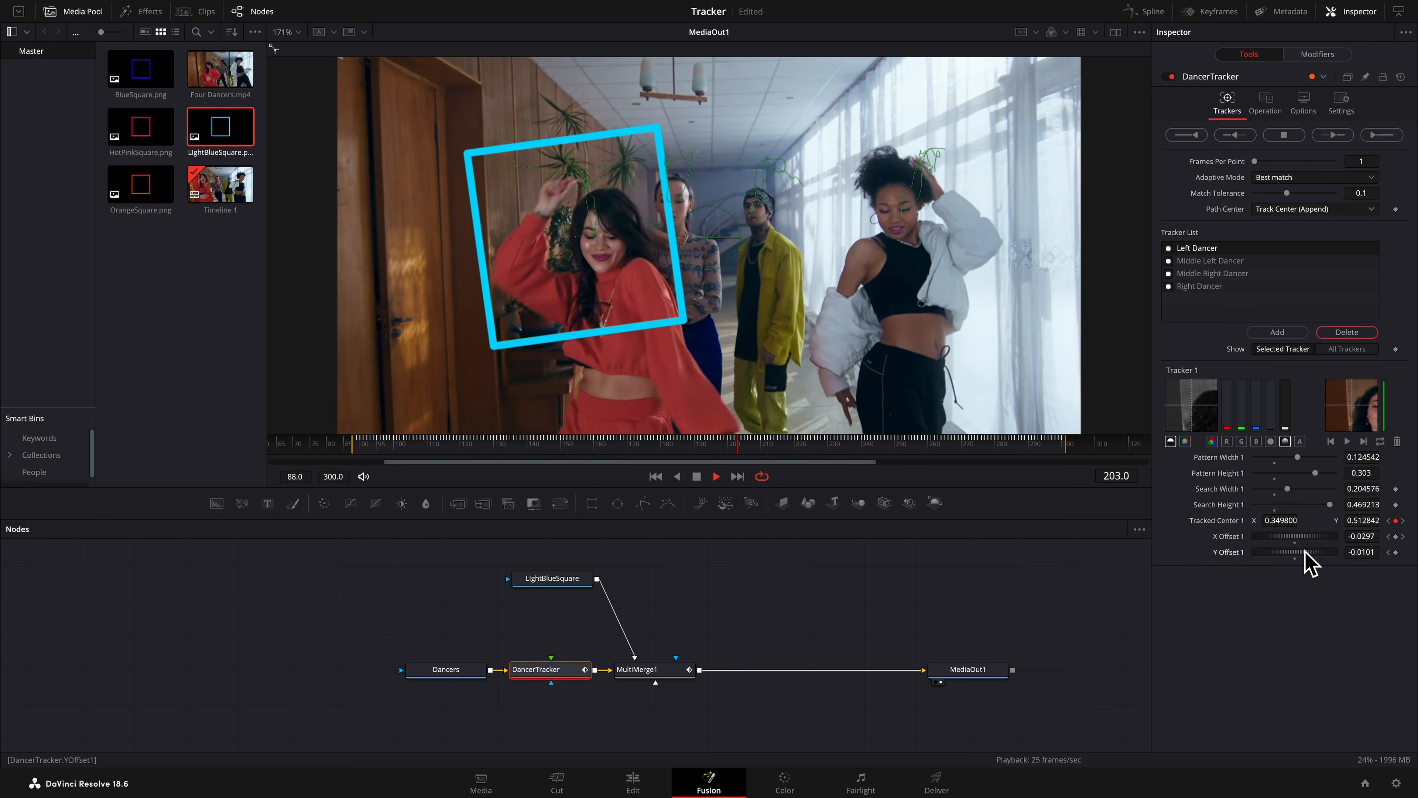
key(space)
drag(1297, 537, 1303, 540)
key(space)
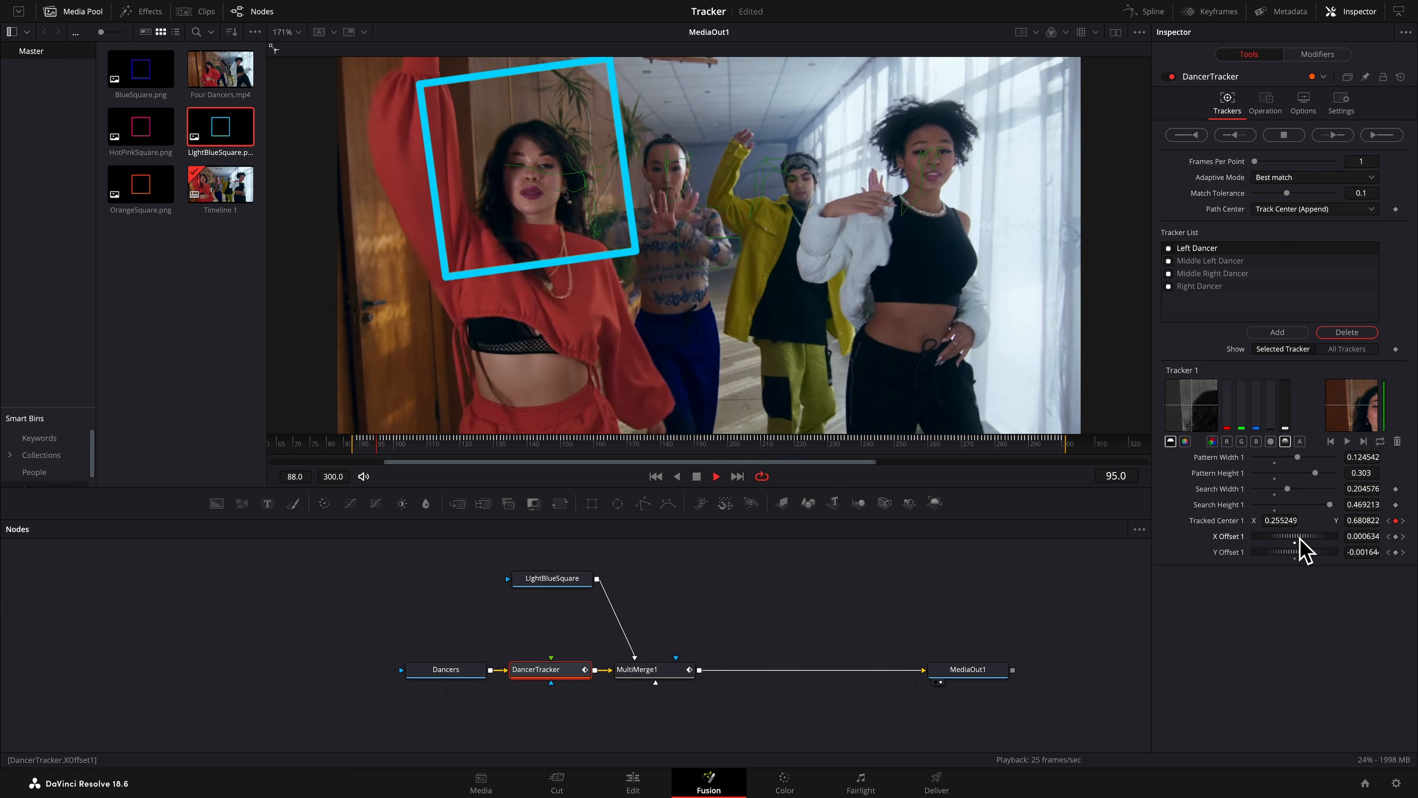
key(space)
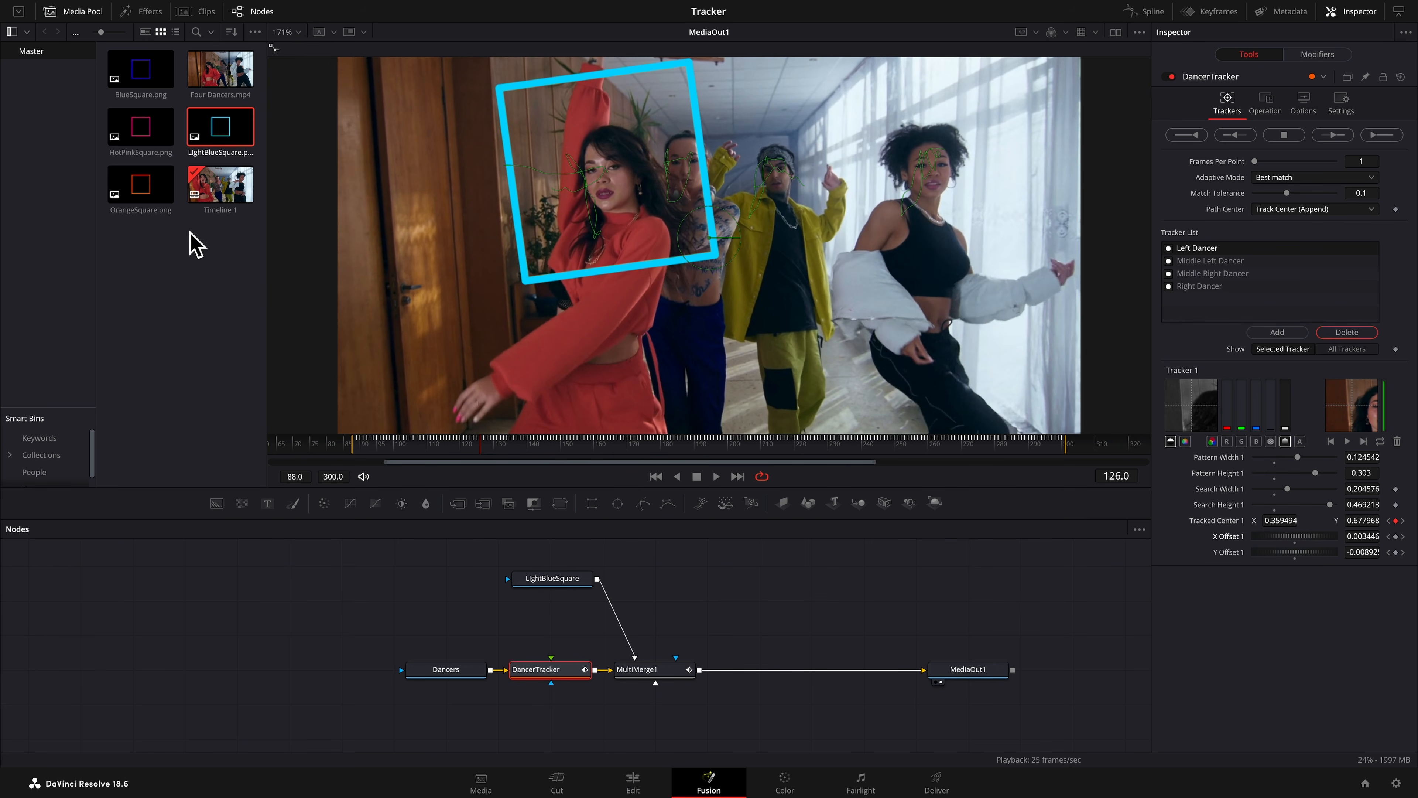
Add OrangeSquare.png from the media pool as a node named OrangeSquare and connect it to MultiMerge1
drag(146, 197, 672, 587)
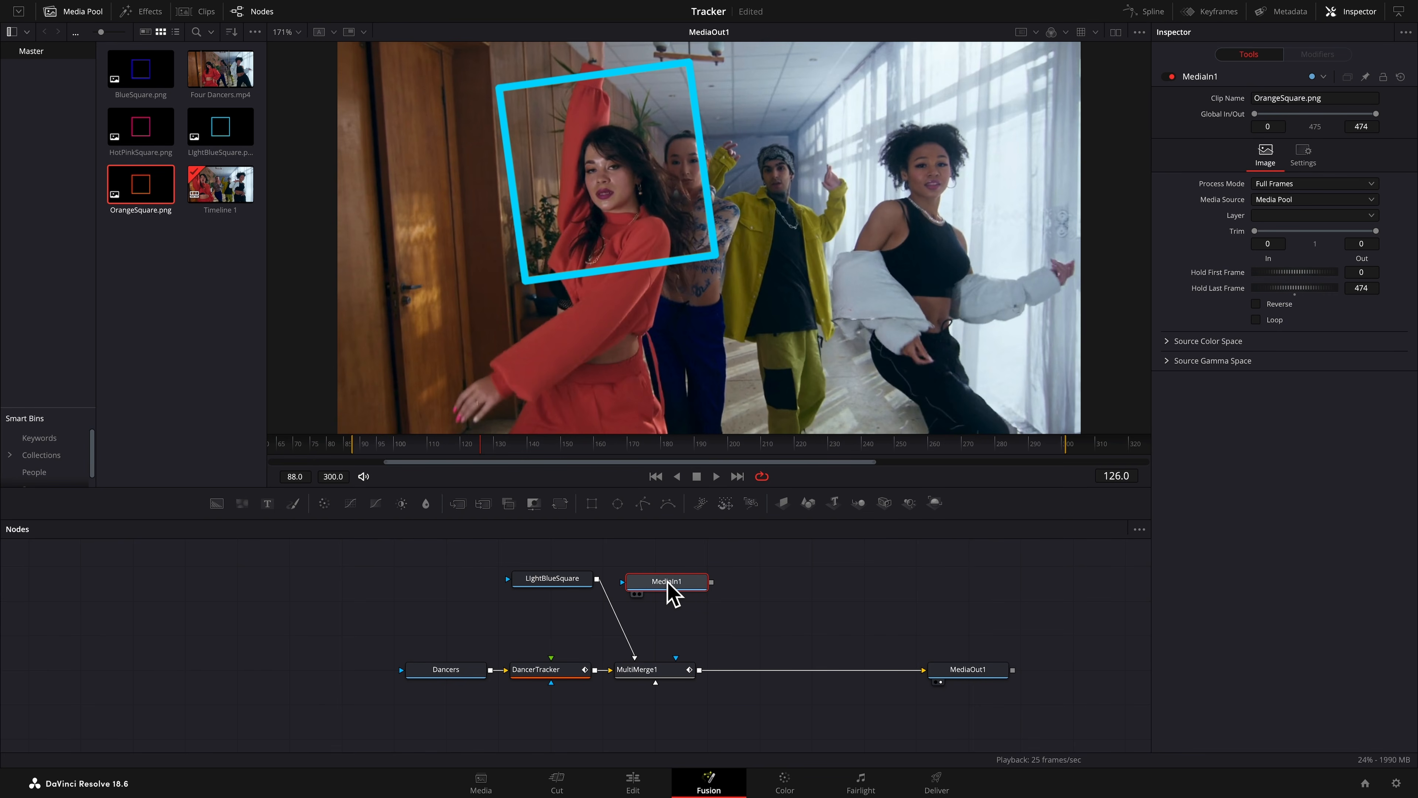
key(F2)
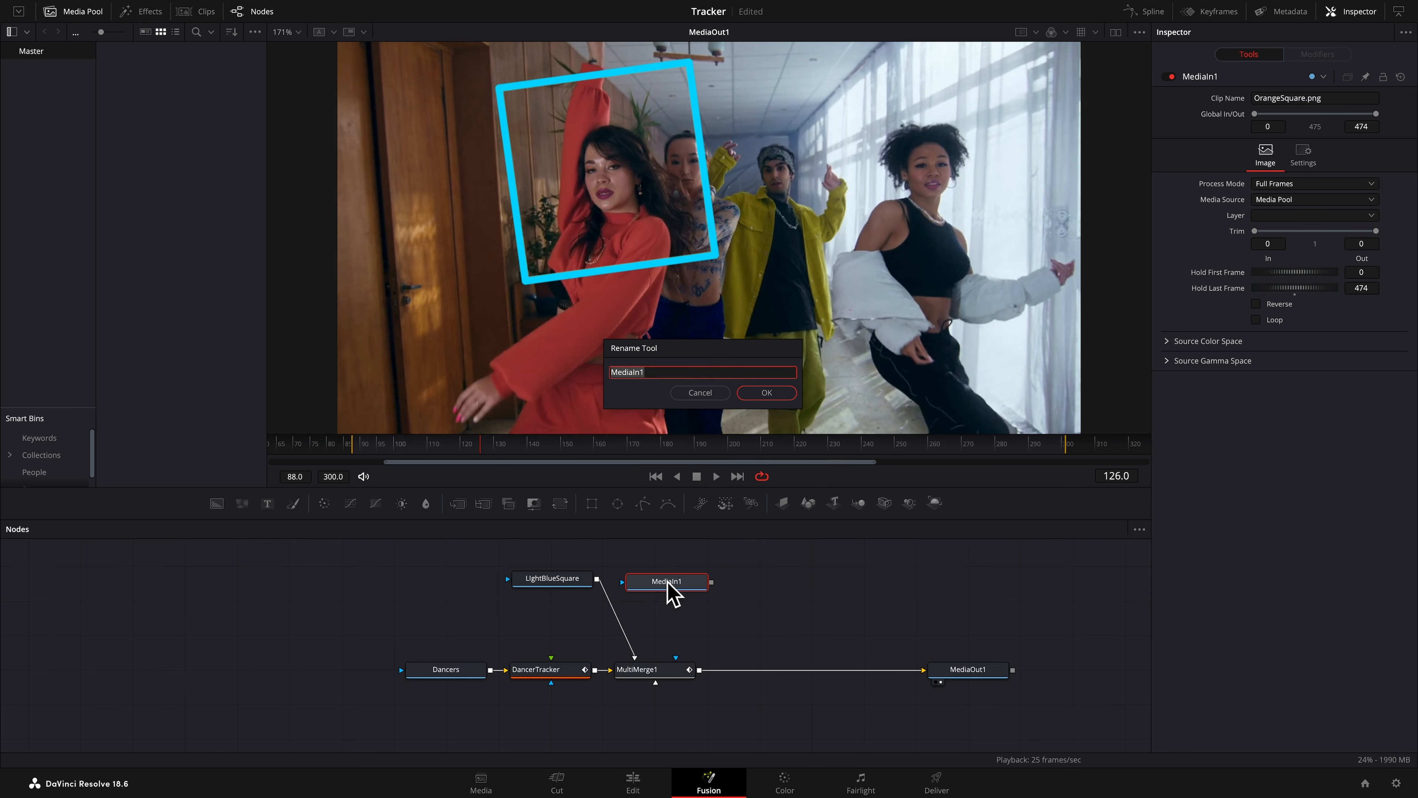
text(OrangeSquare)
key(Return)
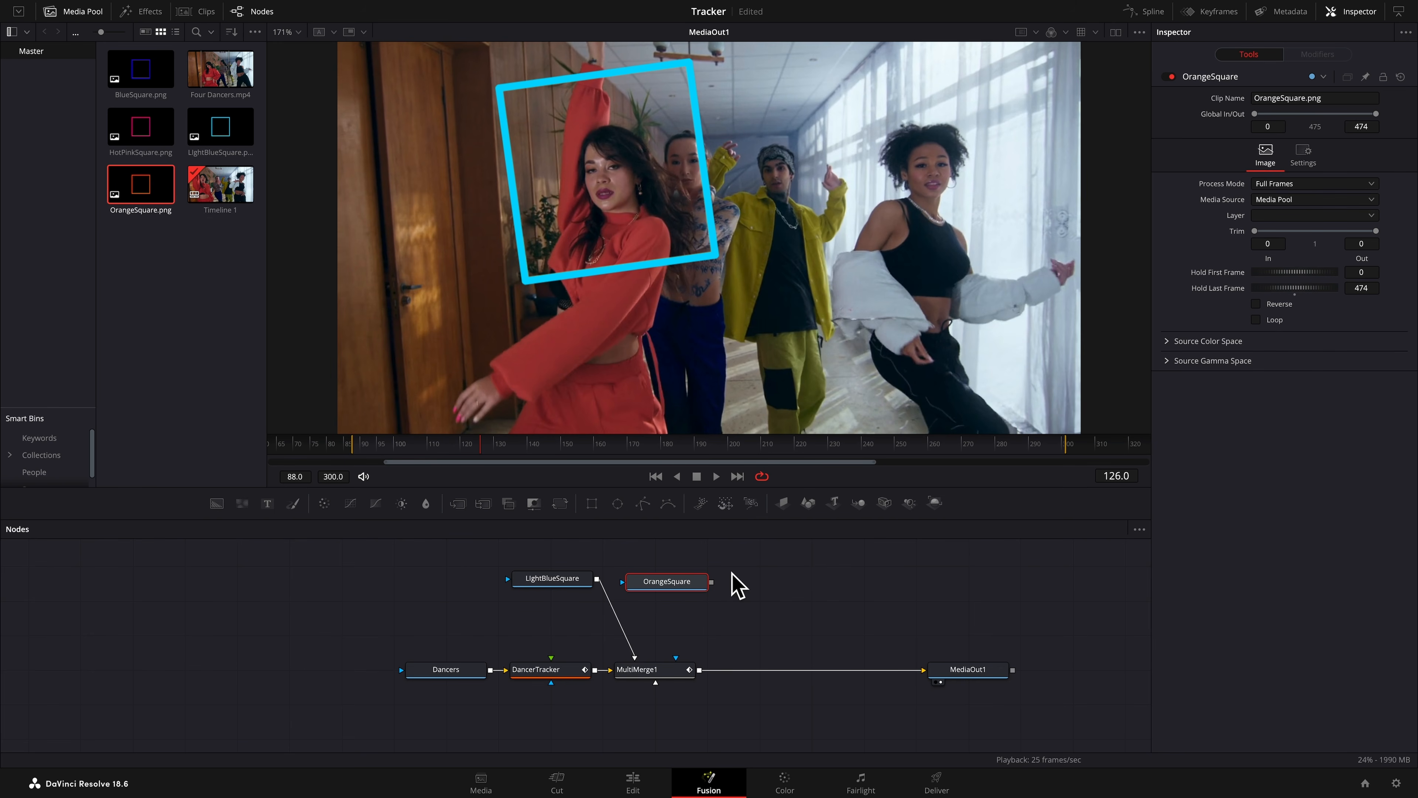
drag(712, 582, 650, 674)
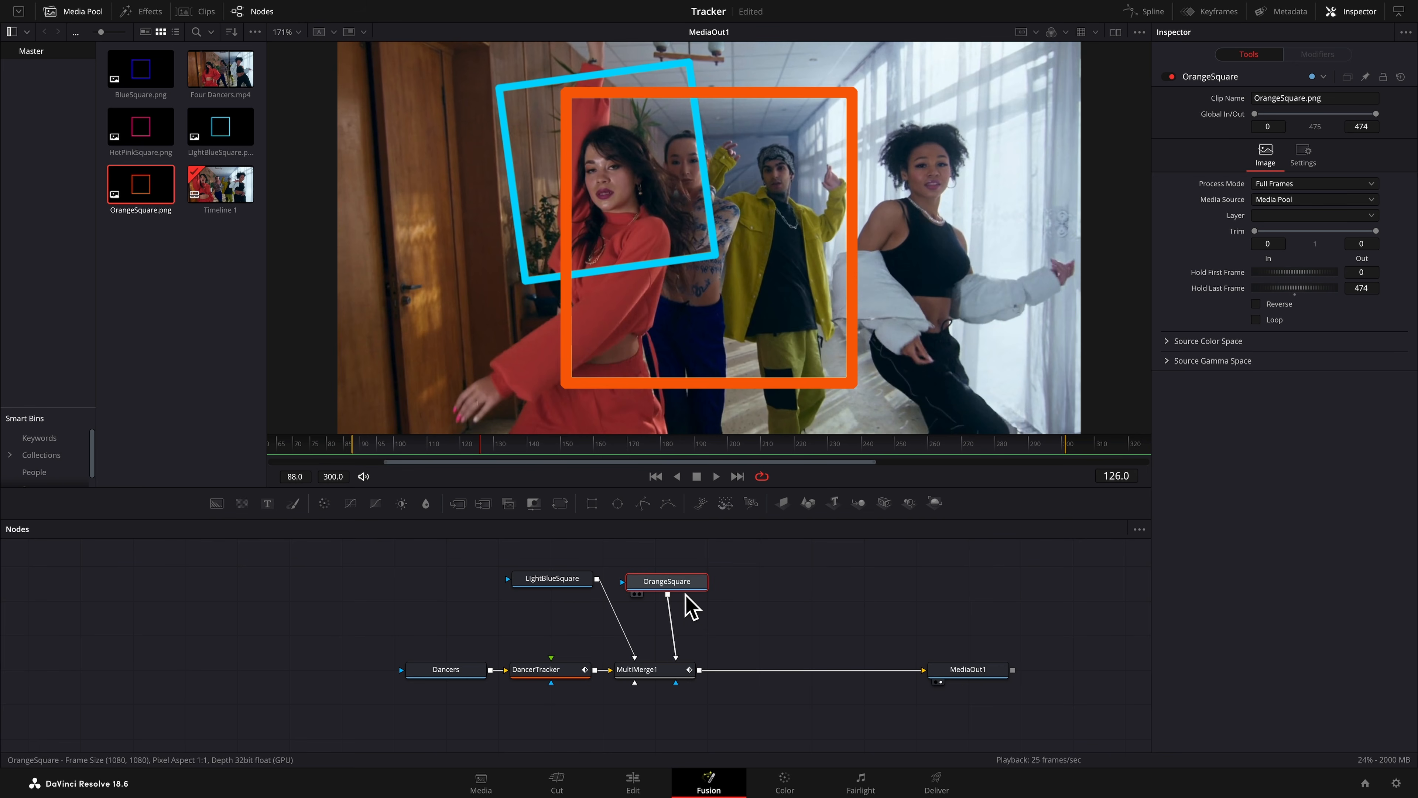
mouse_move(683, 591)
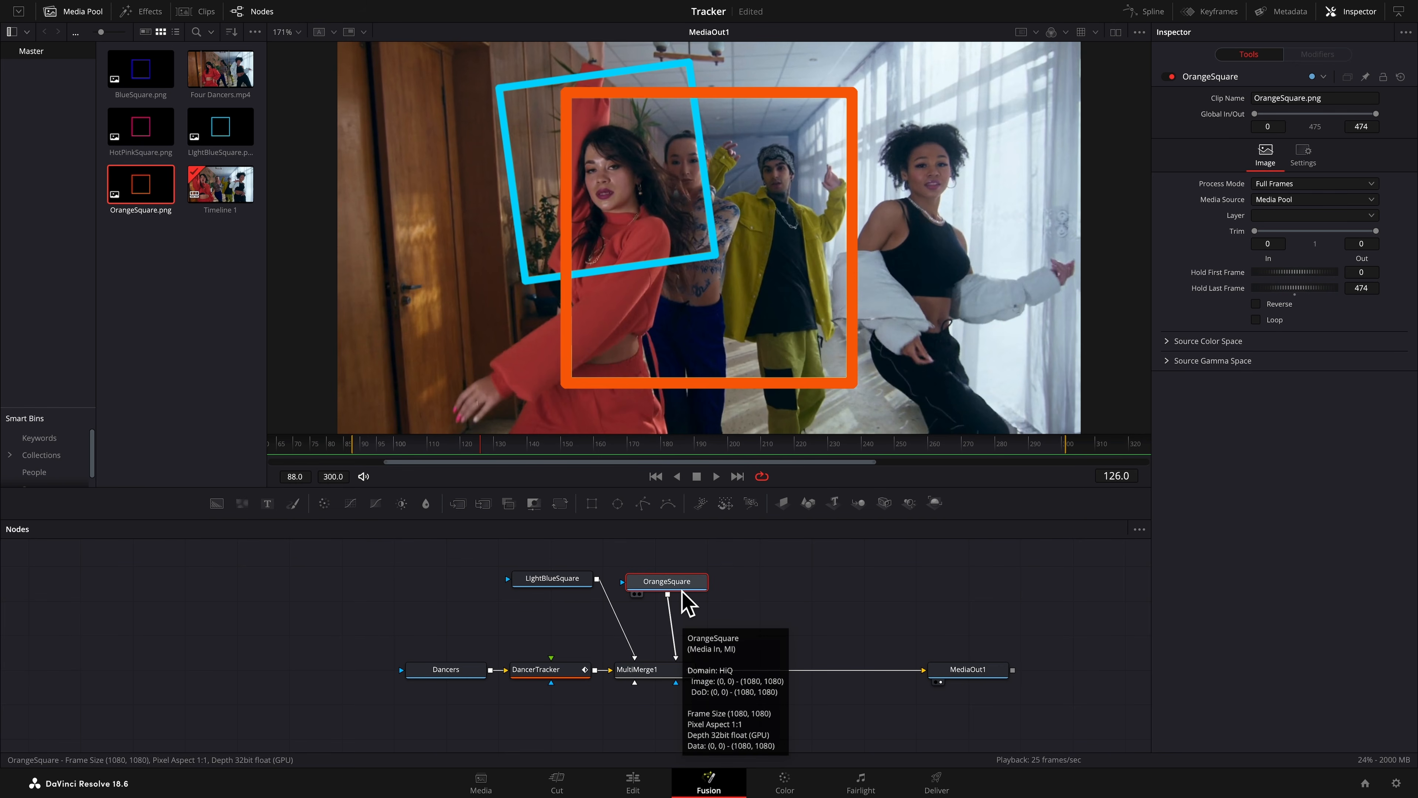
Connect the Center of MultiMerge1's OrangeSquare layer to DancerTracker's Middle Left Dancer: Offset position
click(648, 676)
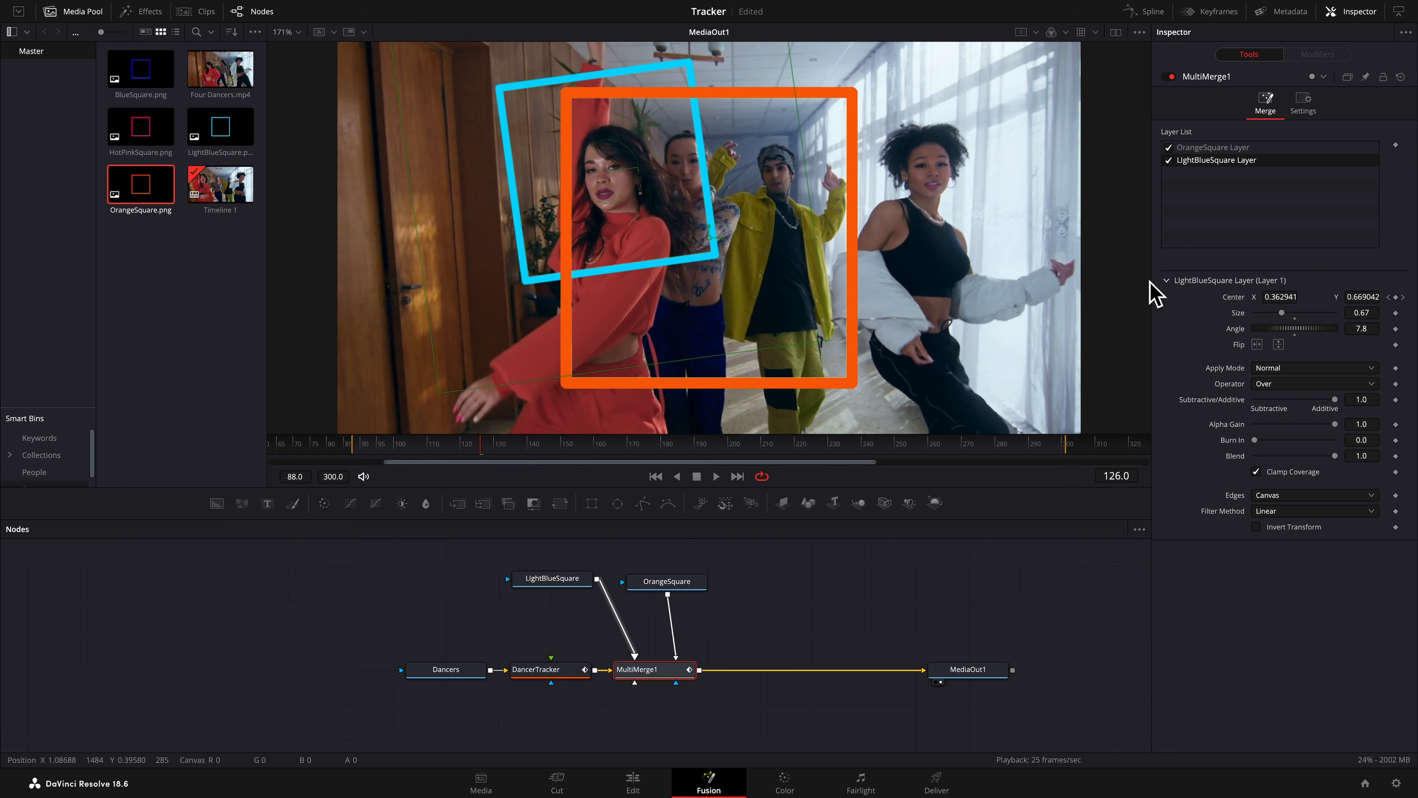
click(1217, 148)
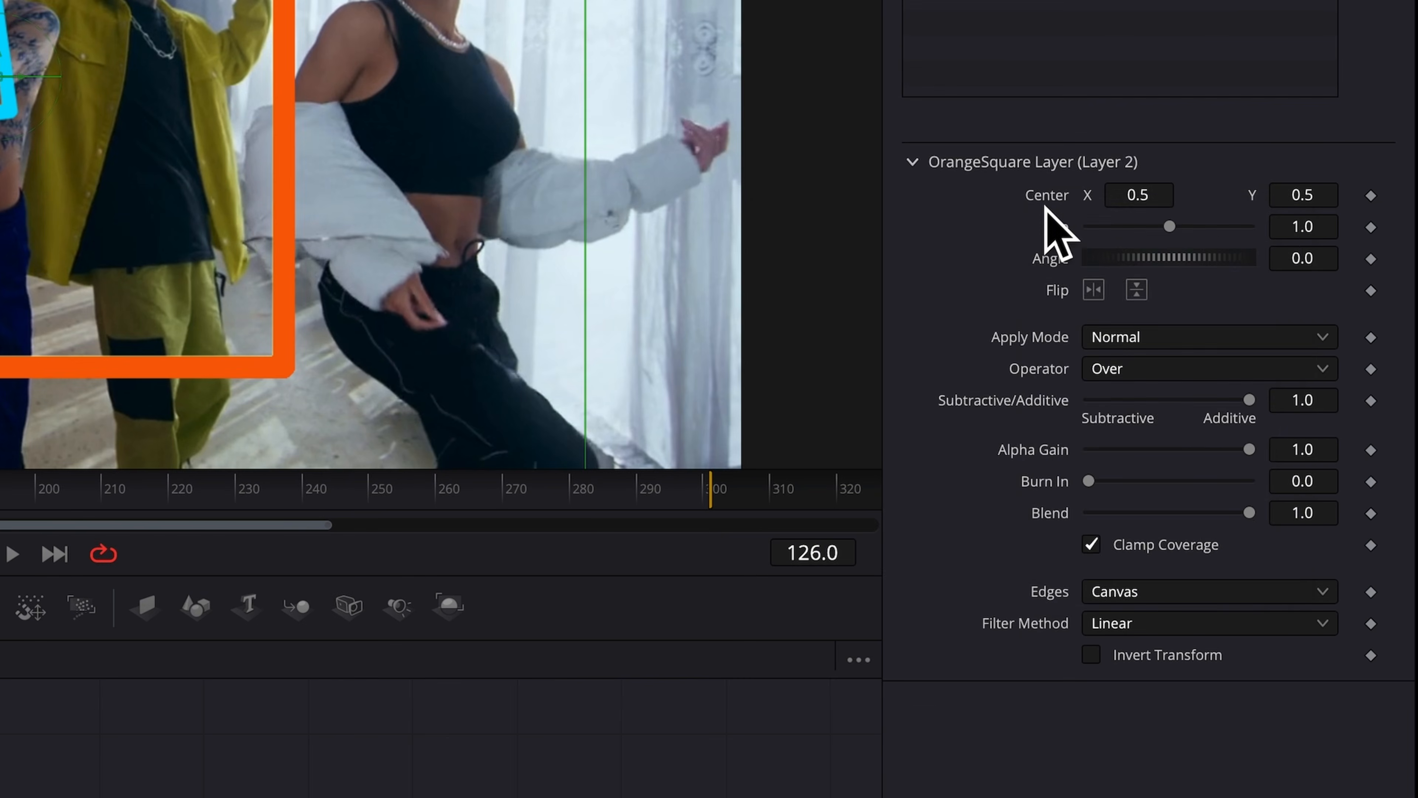
right_click(1238, 302)
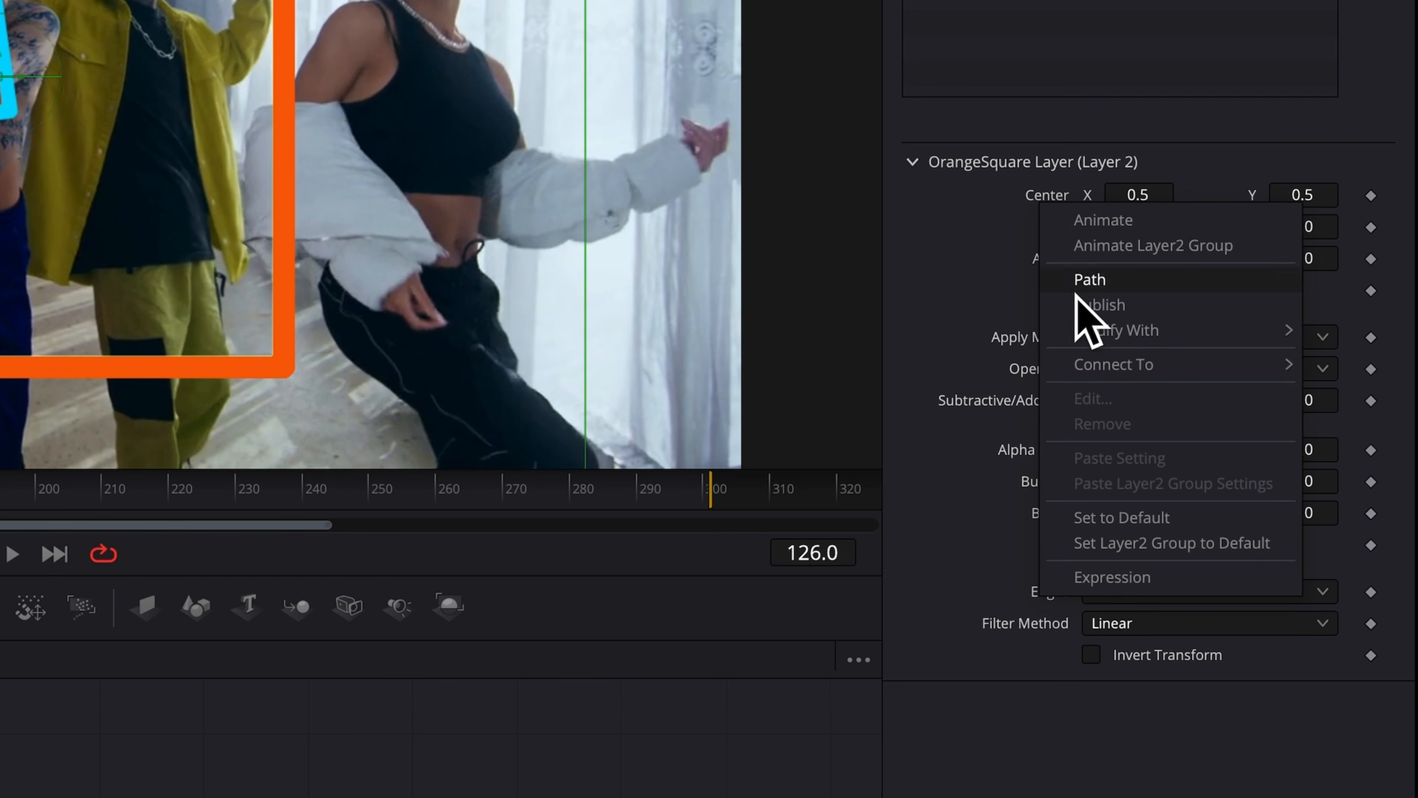
mouse_move(1131, 371)
mouse_move(919, 363)
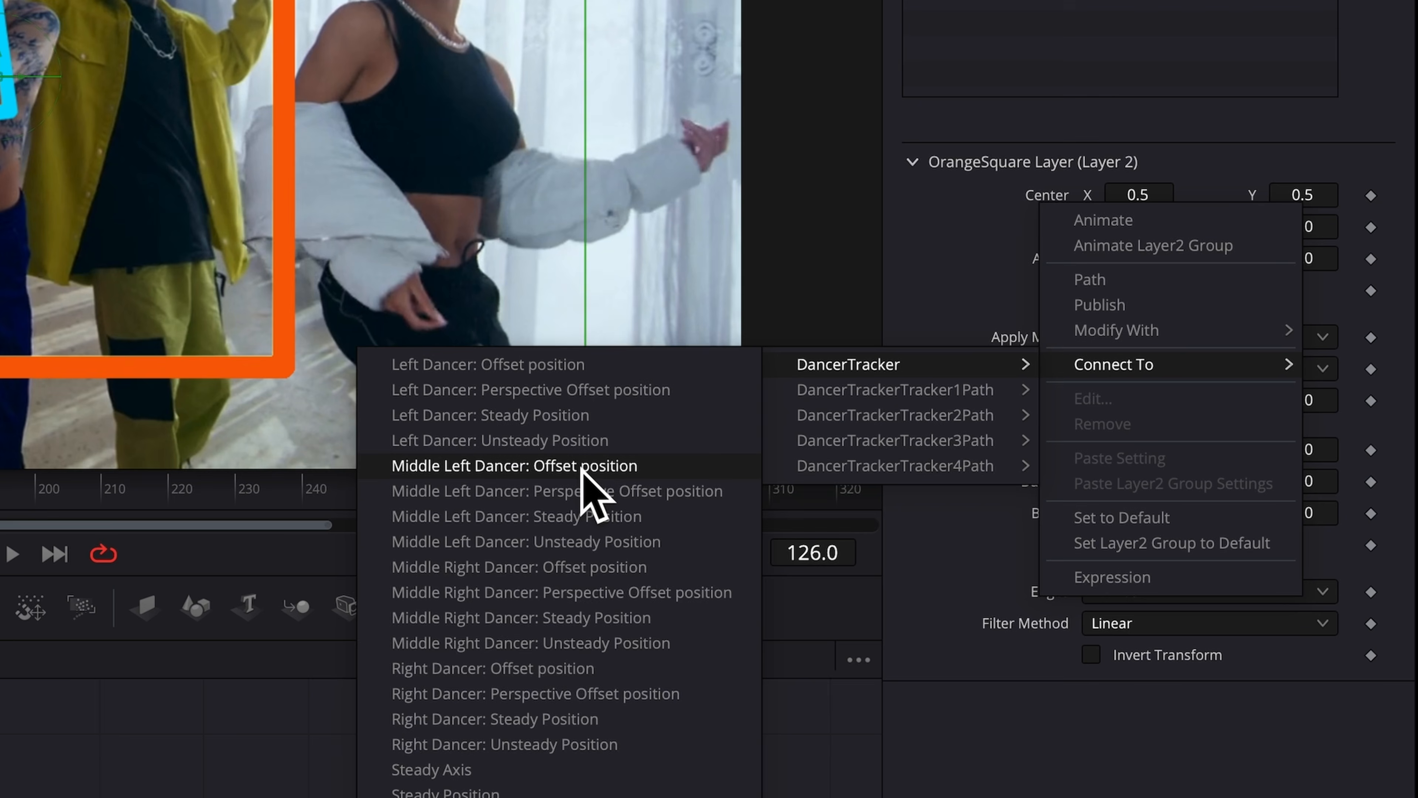
click(590, 472)
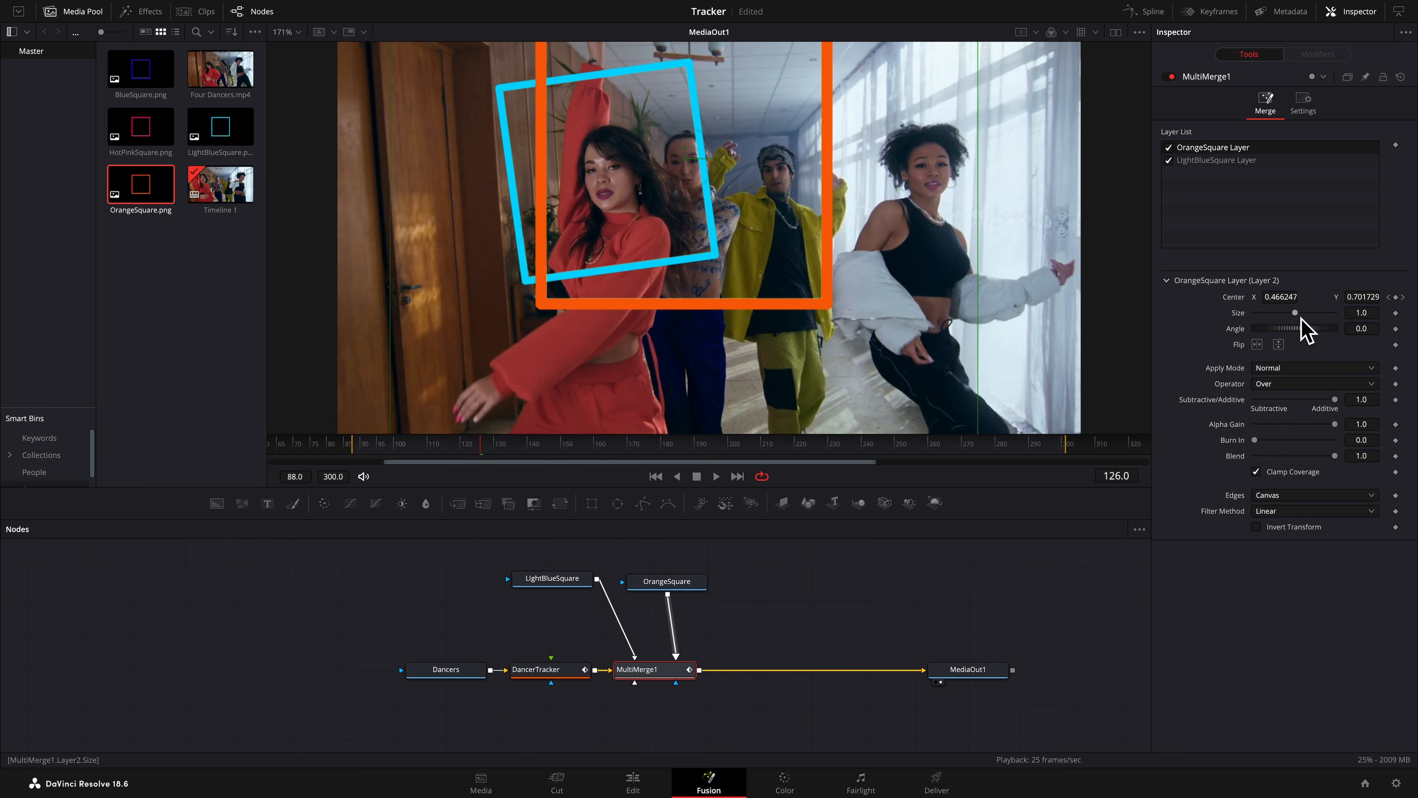
Set the OrangeSquare layer's Size to 0.34 and Angle to -7.8, and review the tracking in playback up to frame 292
mouse_move(1303, 314)
mouse_down()
mouse_move(1275, 317)
mouse_move(1284, 330)
mouse_up()
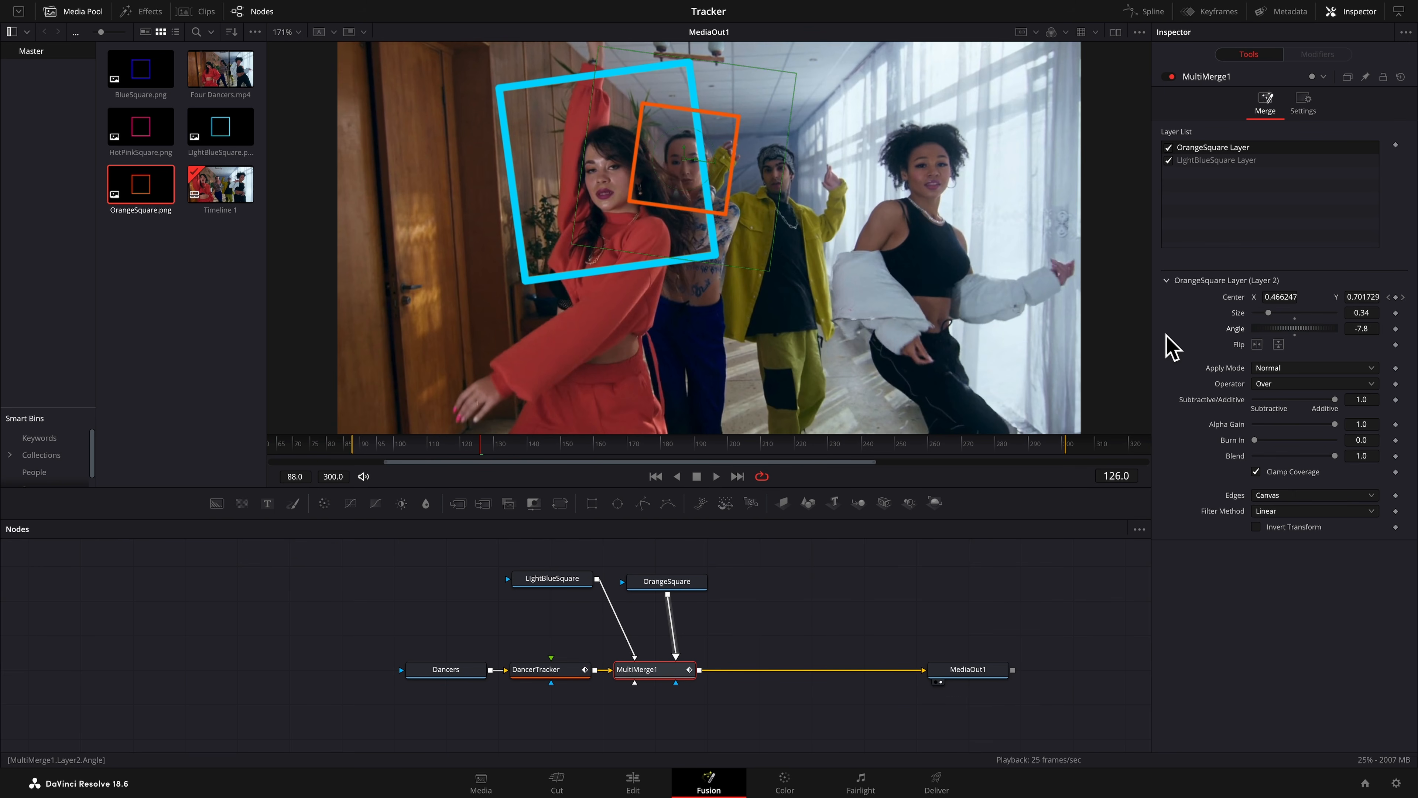
key(space)
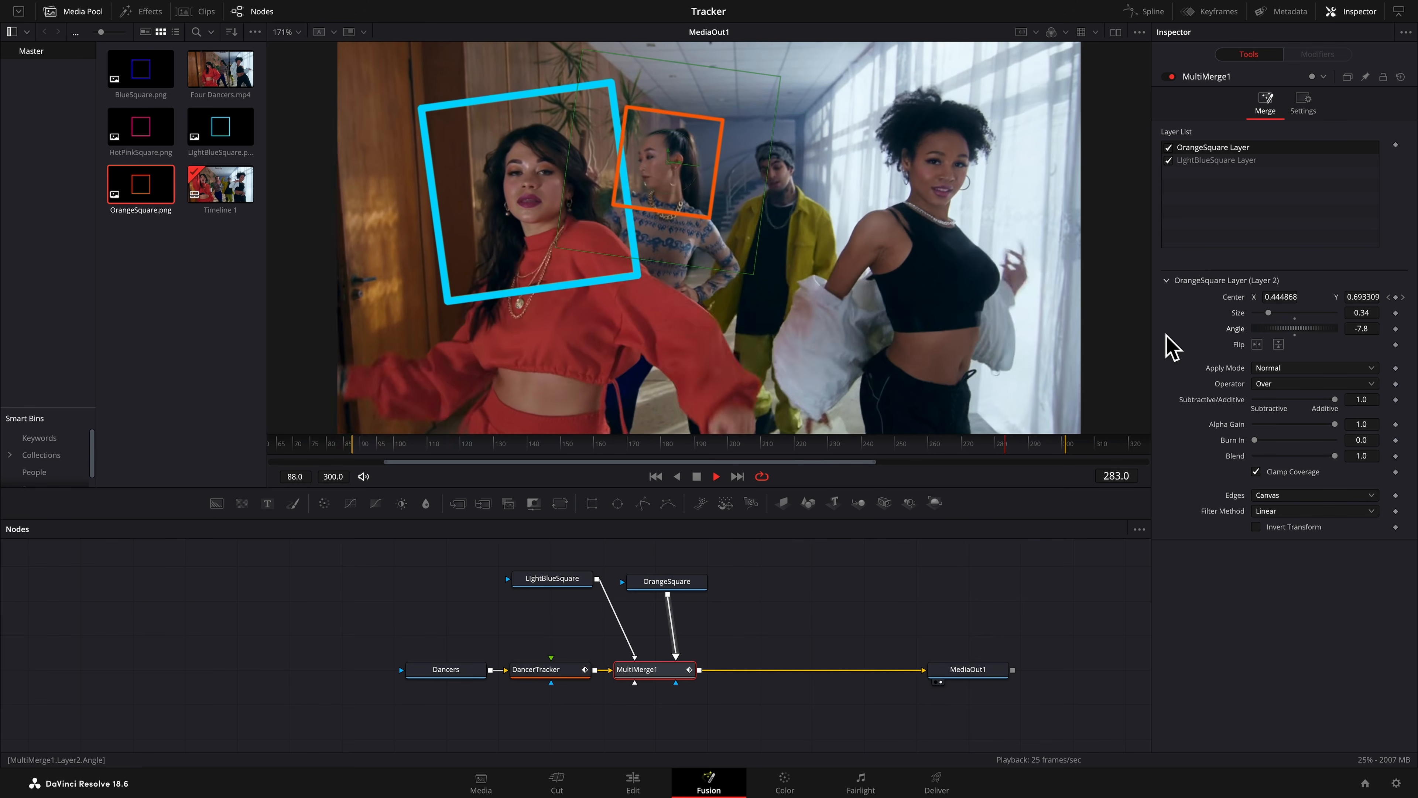
key(space)
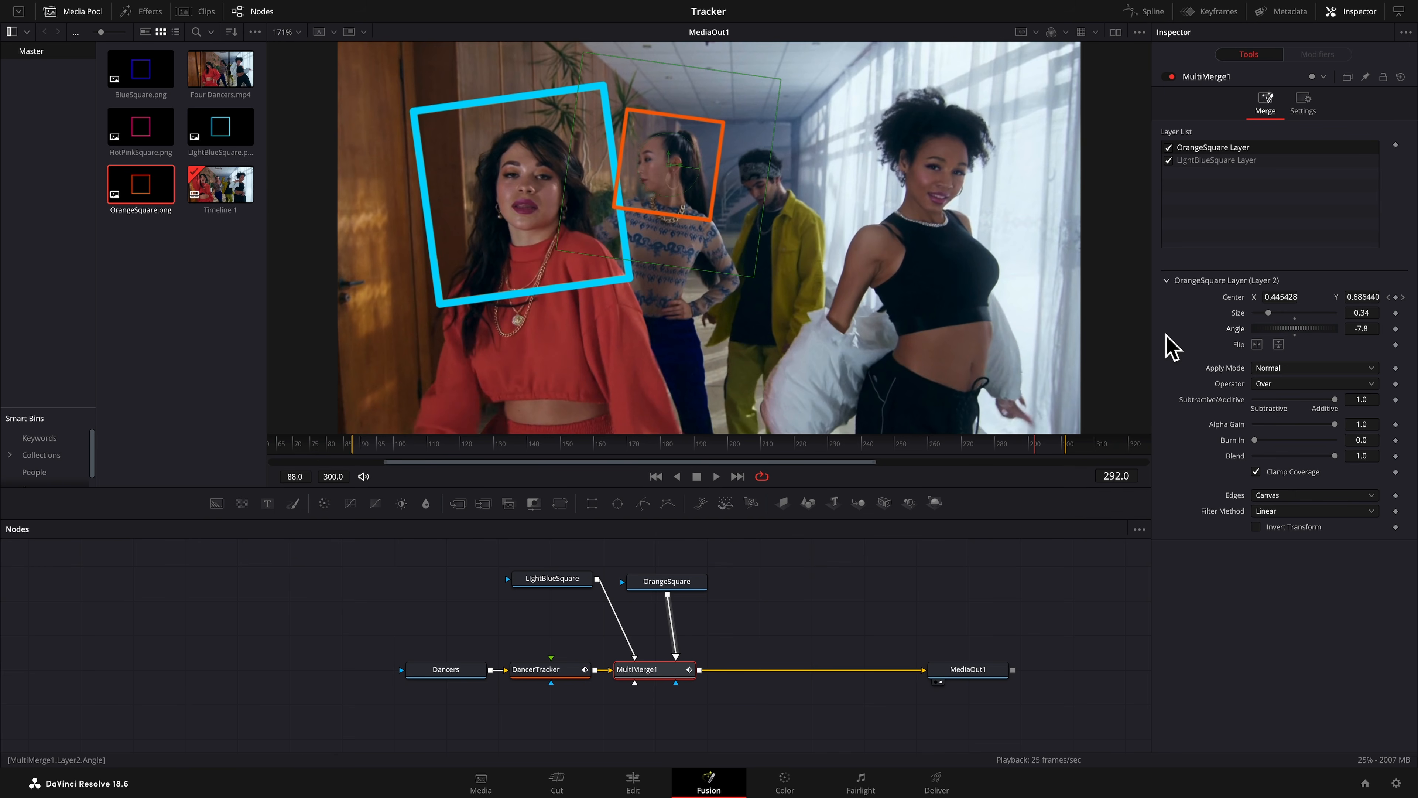
Keyframe the Middle Left Dancer's X Offset 2 and Y Offset 2 in DancerTracker at the first frame, 88
click(553, 669)
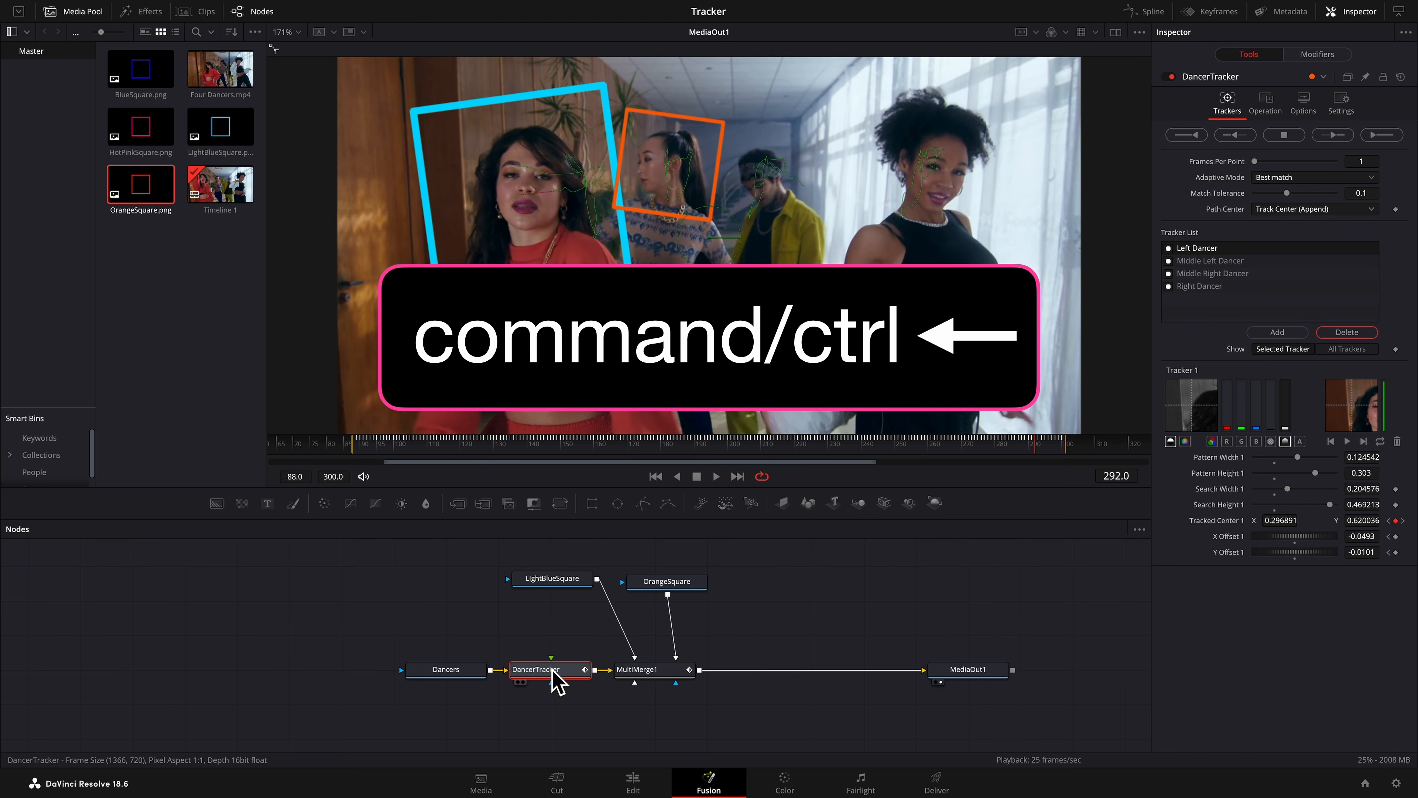
key(ctrl+Left)
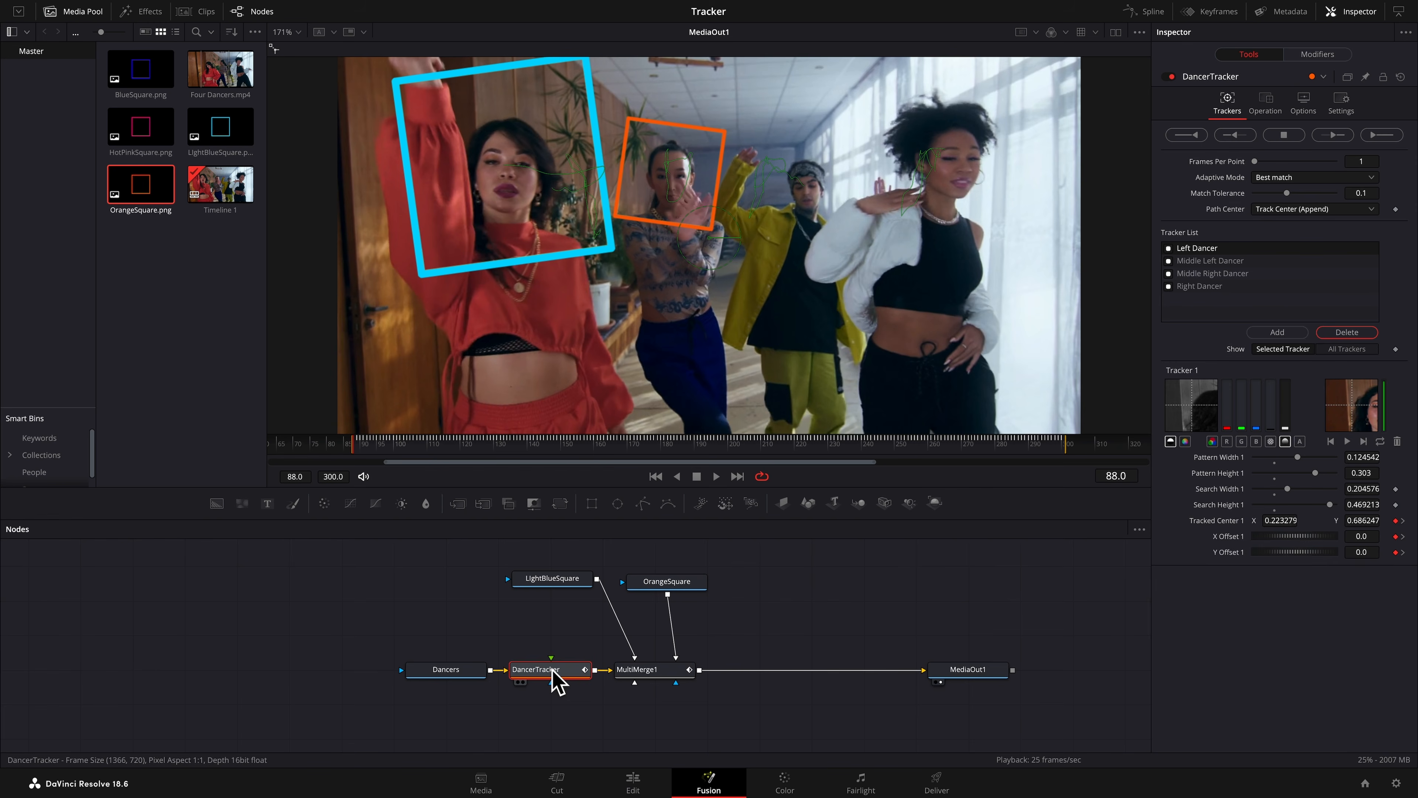
click(1212, 262)
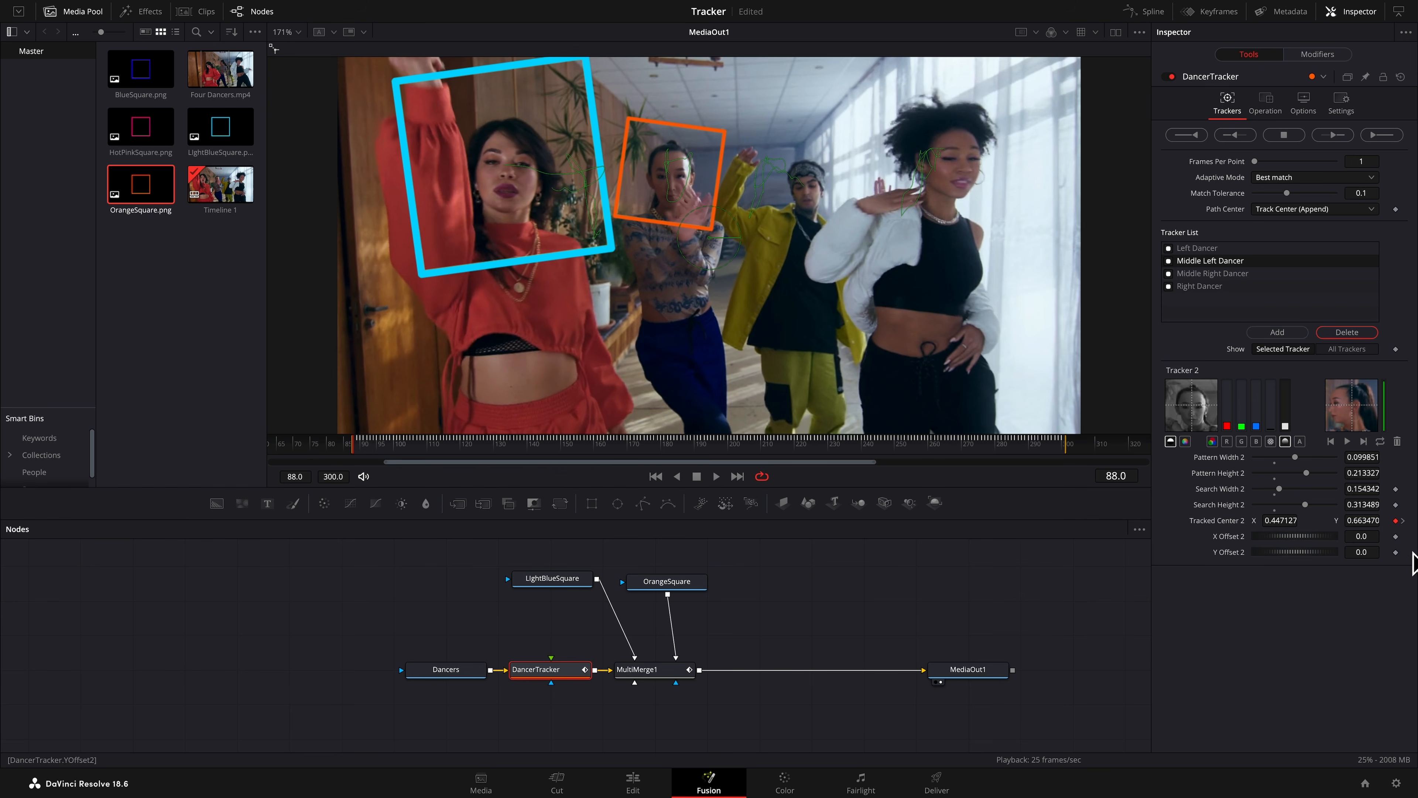
click(1397, 538)
Set the Middle Left Dancer's X Offset 2 to -0.013 at frame 250 and to -0.0029 at frame 298
key(space)
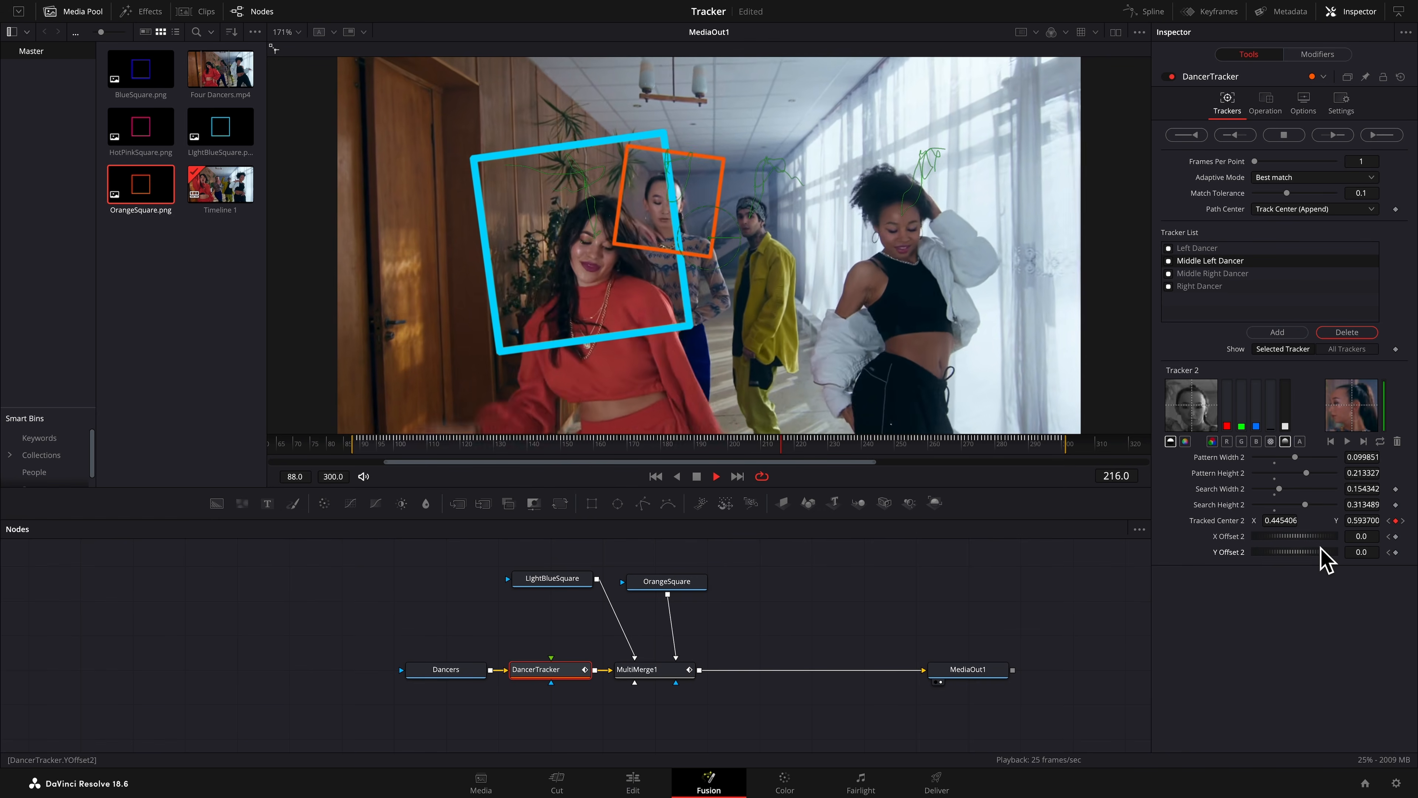
key(space)
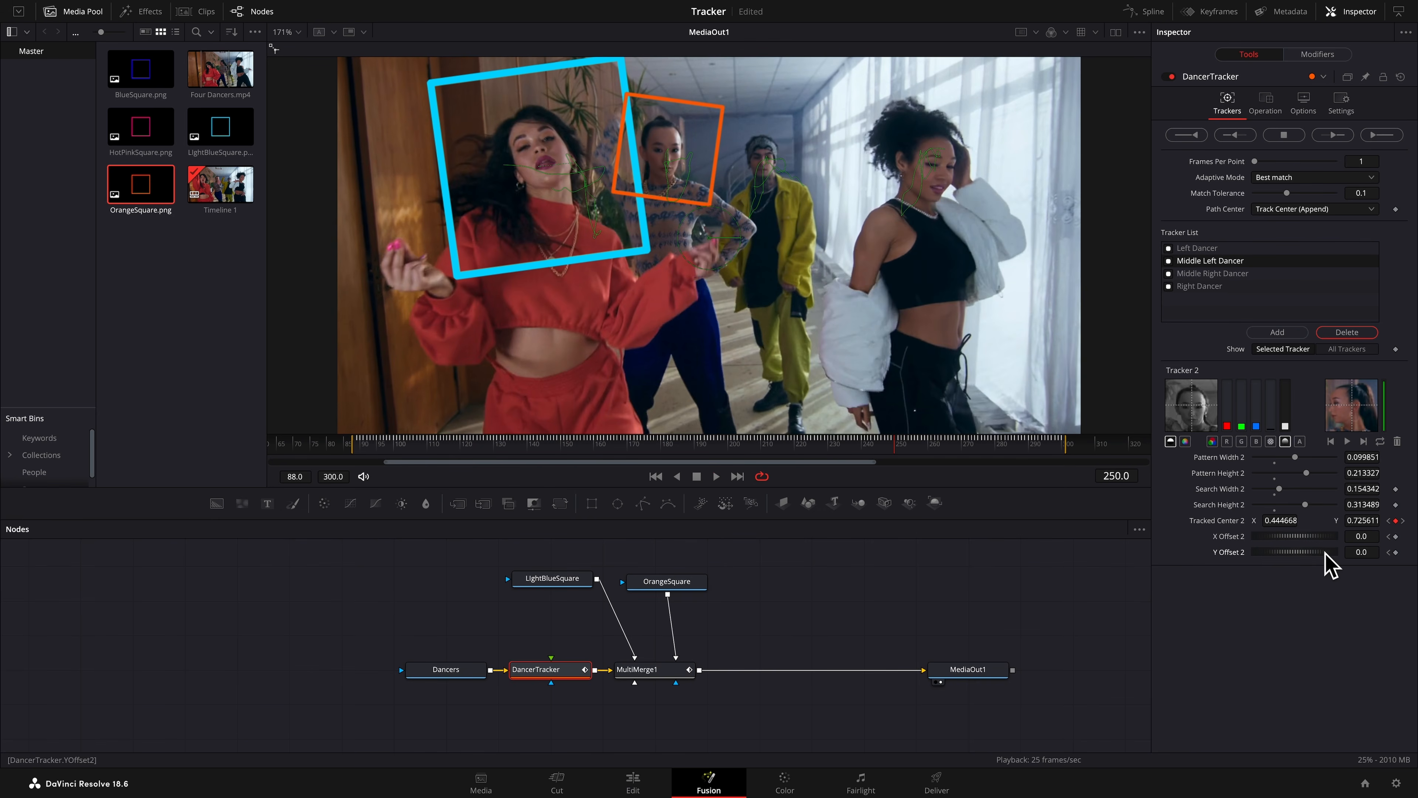
drag(1312, 540, 1306, 538)
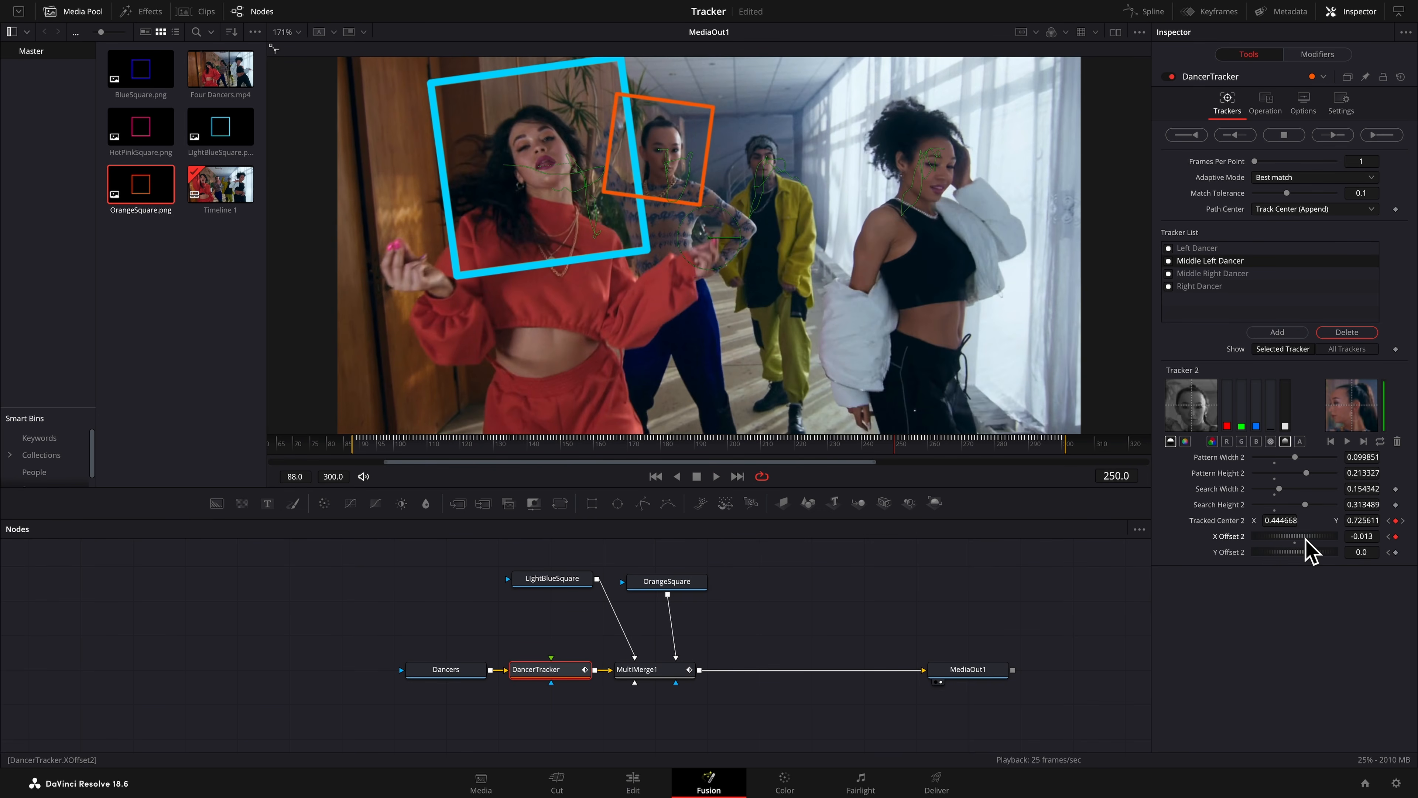
click(1060, 445)
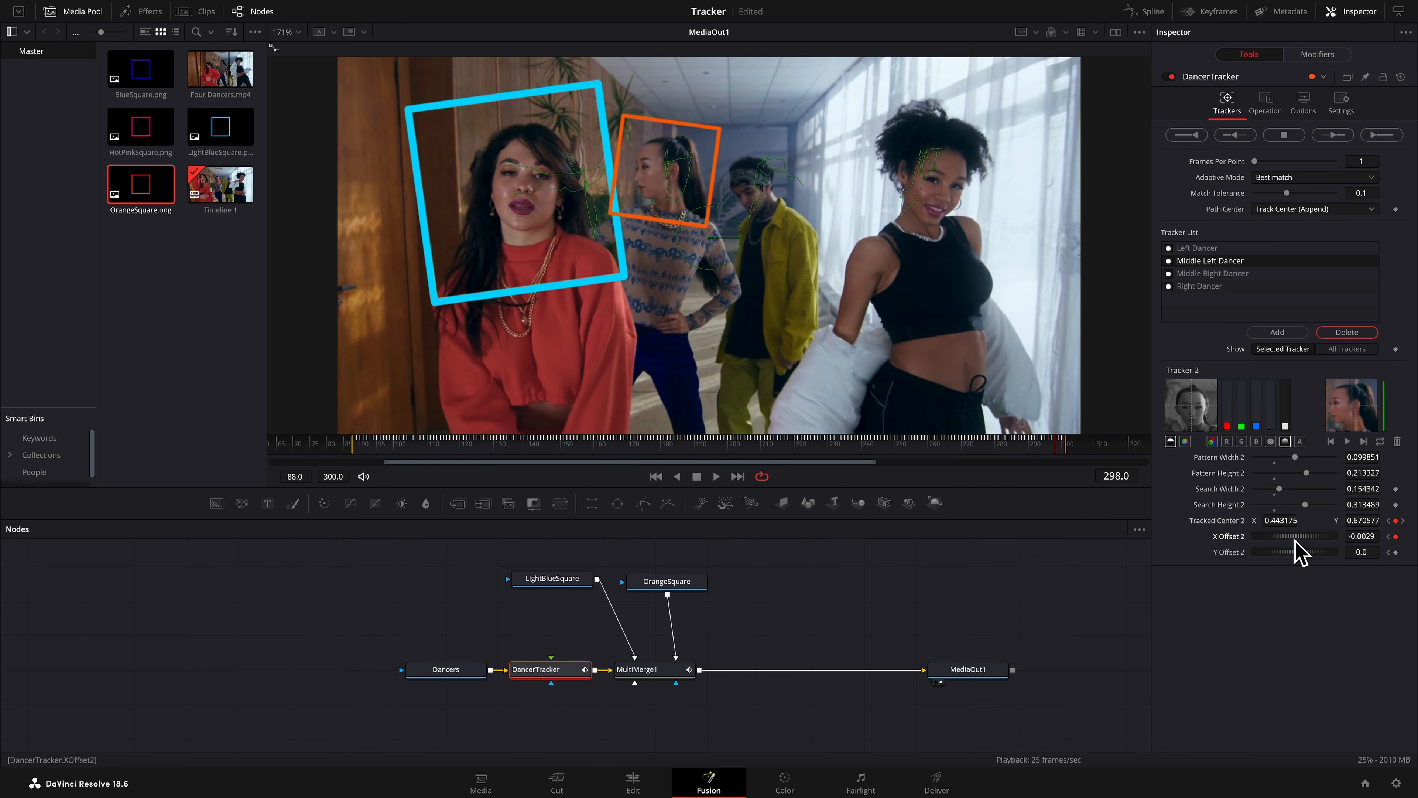
Stop playback at frame 151, set the Middle Left Dancer's X Offset 2 to 0.0109 and Y Offset 2 to -0.0087, and resume playing
key(space)
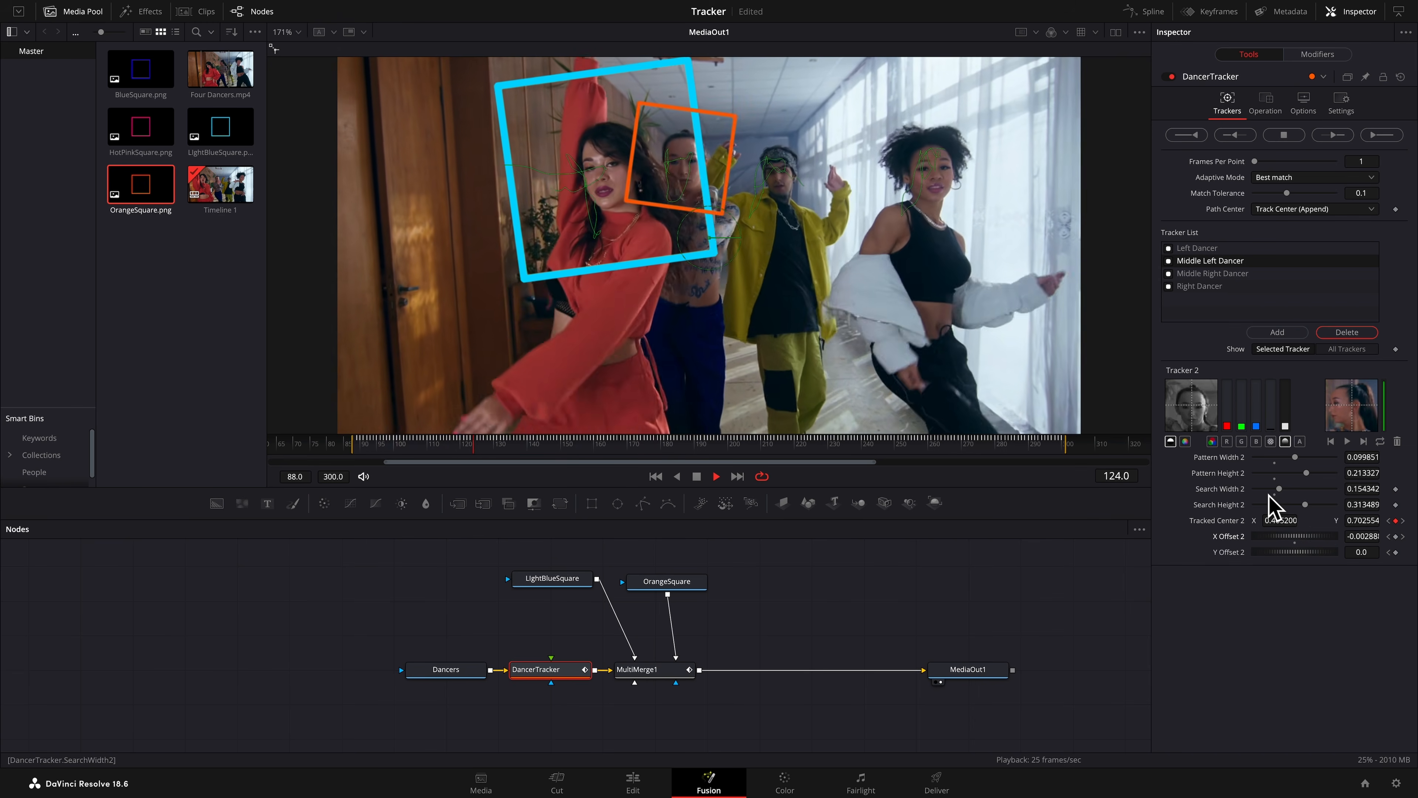
key(space)
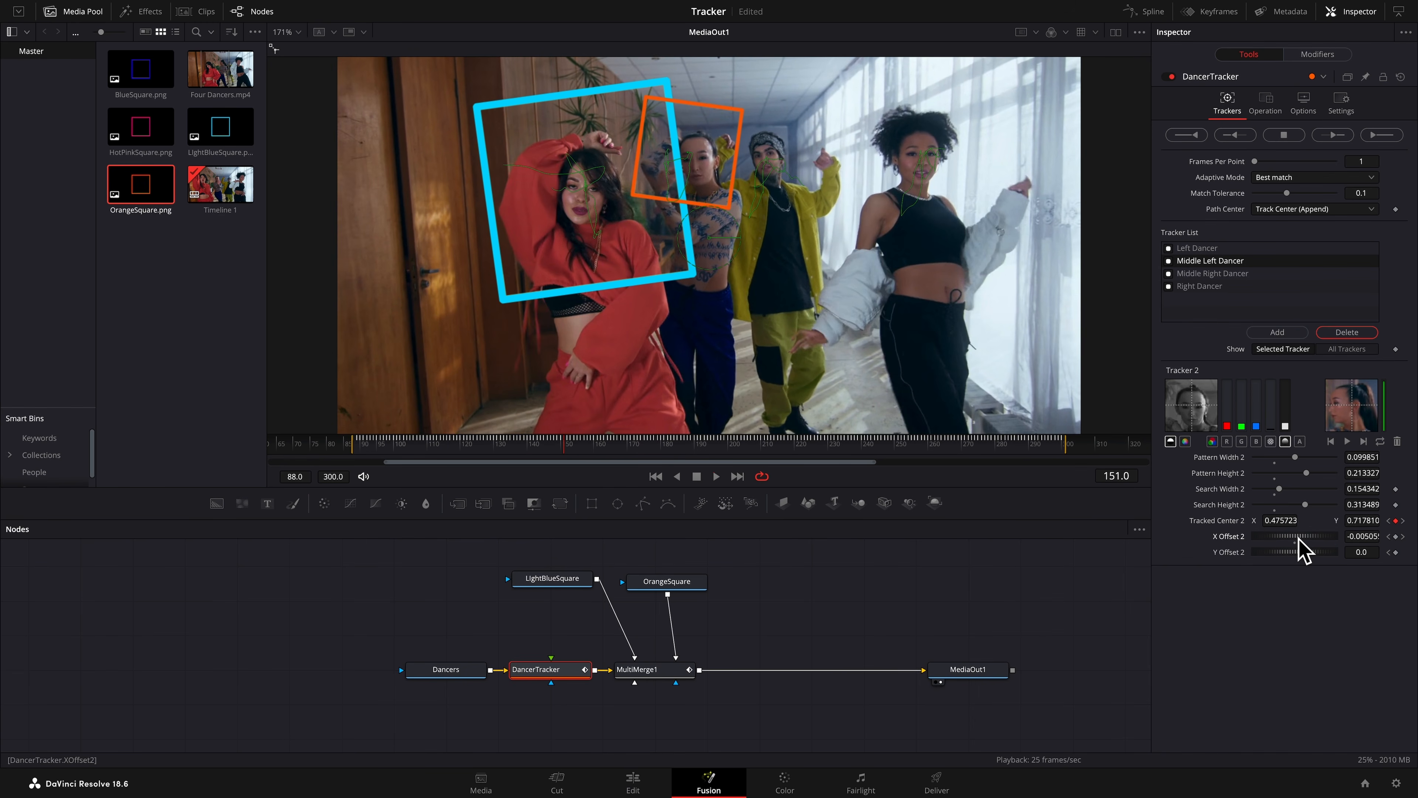
drag(1307, 552, 1310, 560)
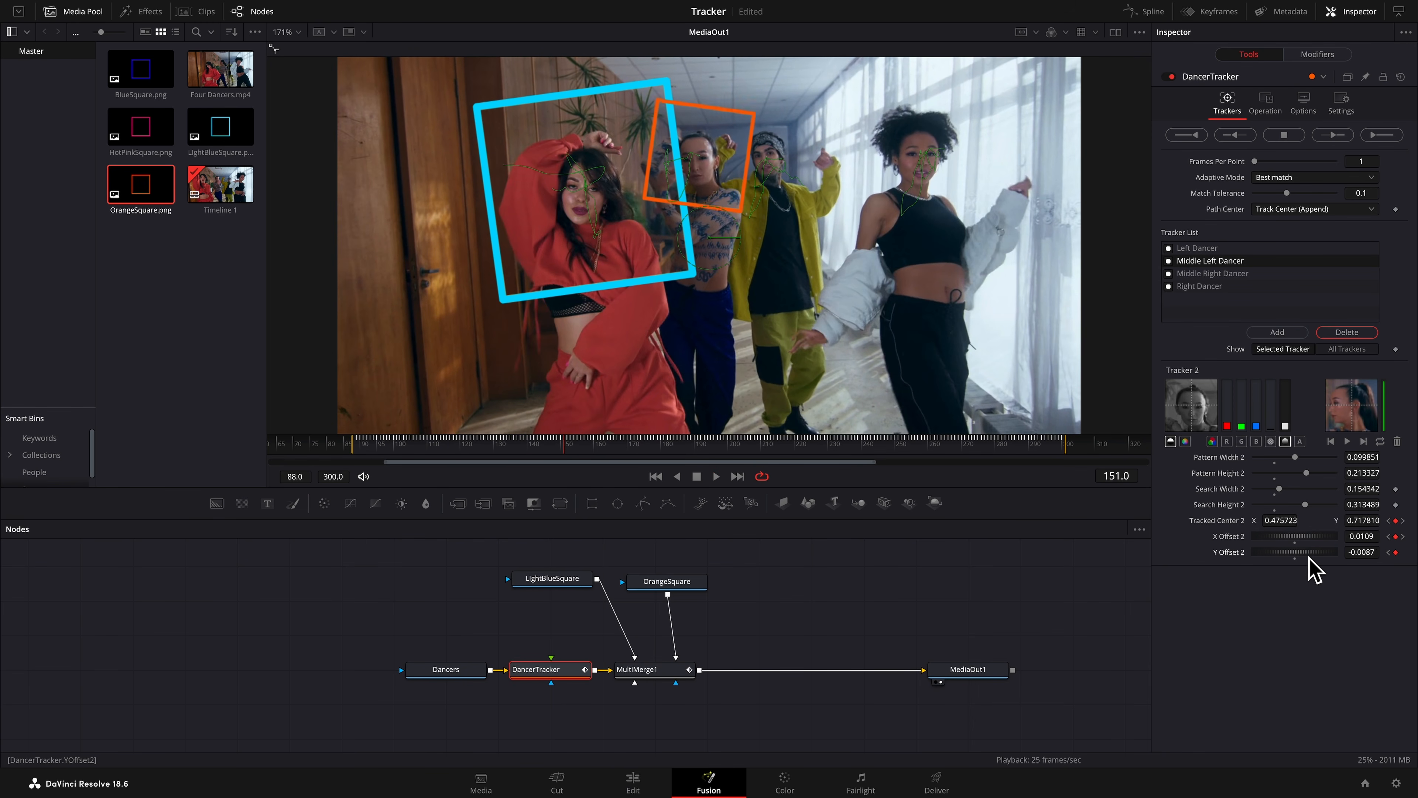
key(space)
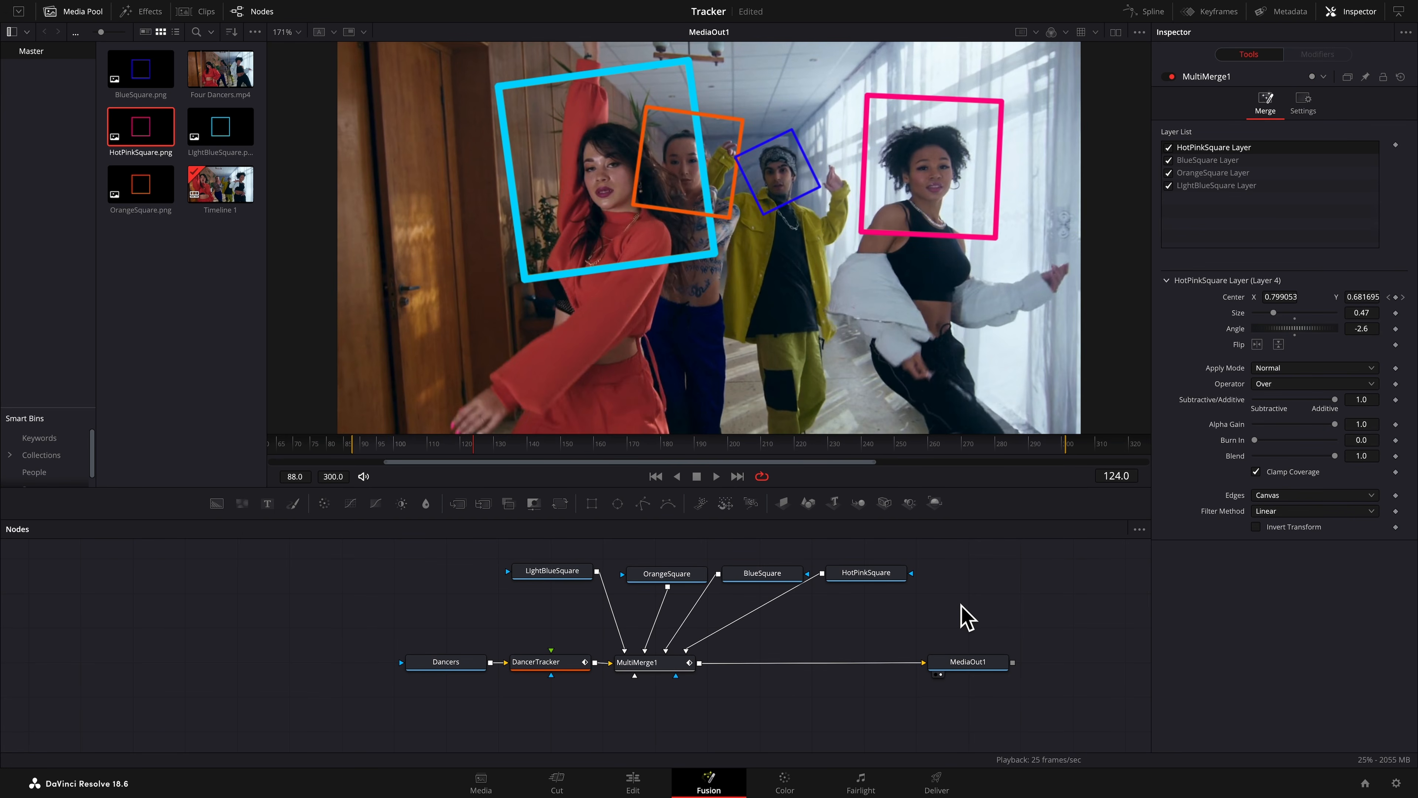
With the clip playing, reorder MultiMerge1's layers so LightBlueSquare is first and OrangeSquare second, above HotPinkSquare and BlueSquare
key(space)
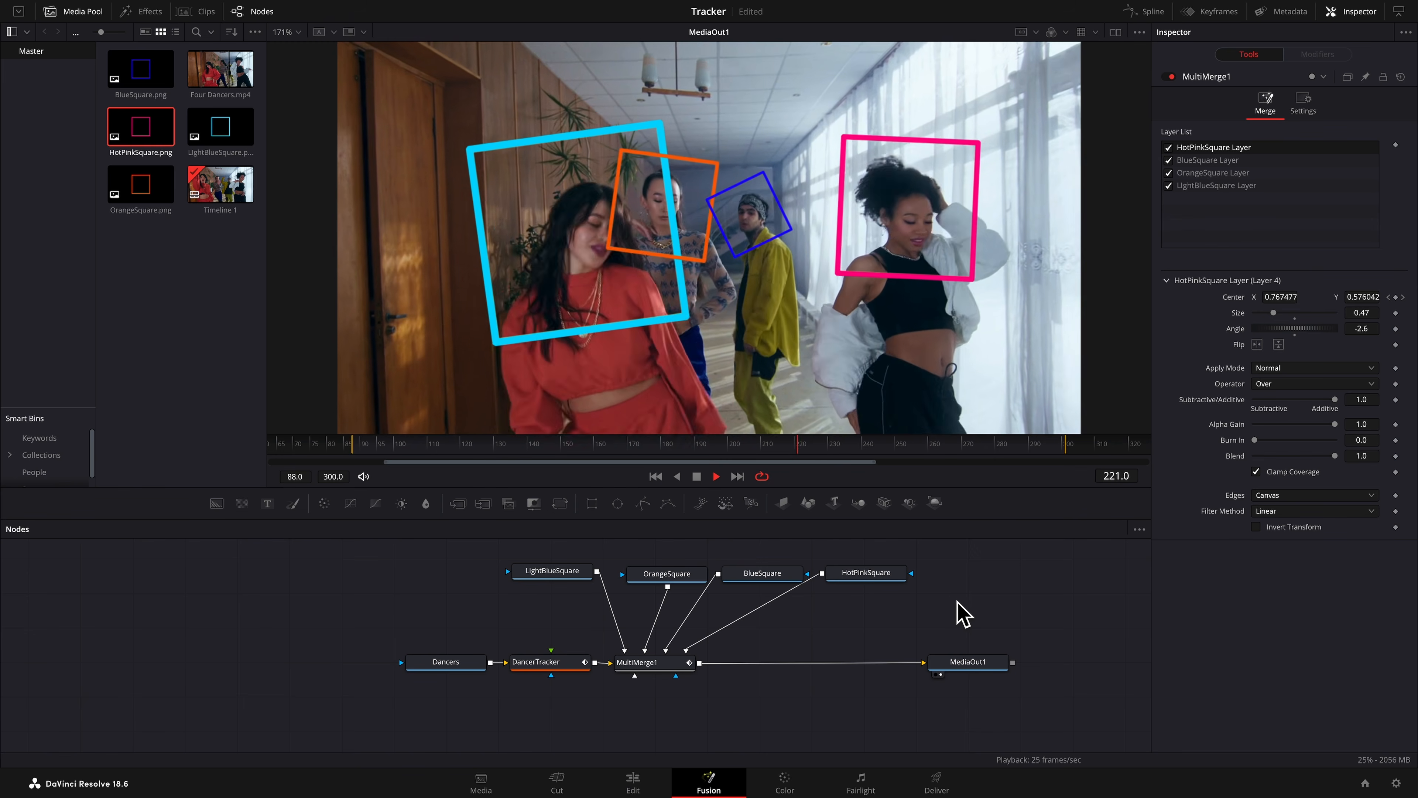
click(663, 672)
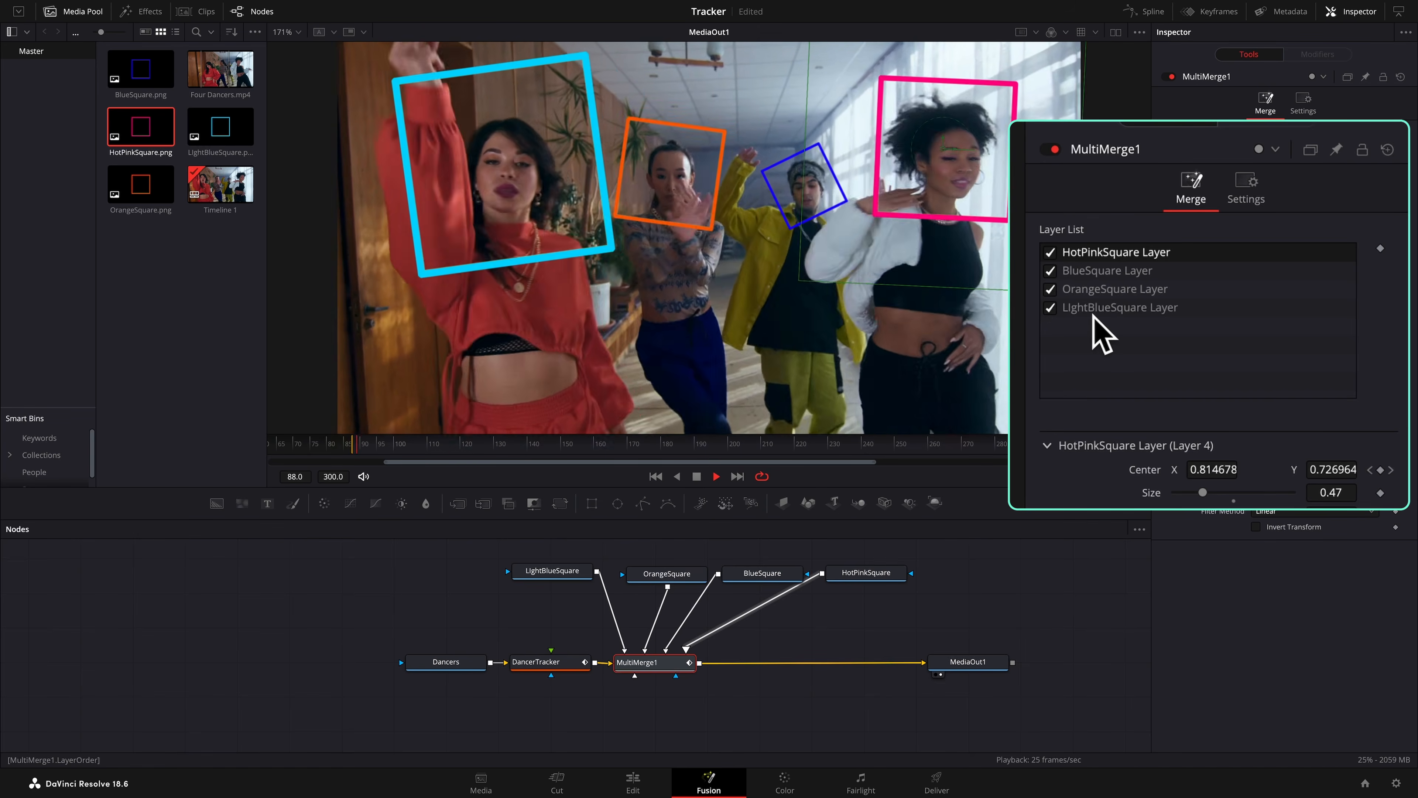
drag(1095, 317, 1111, 274)
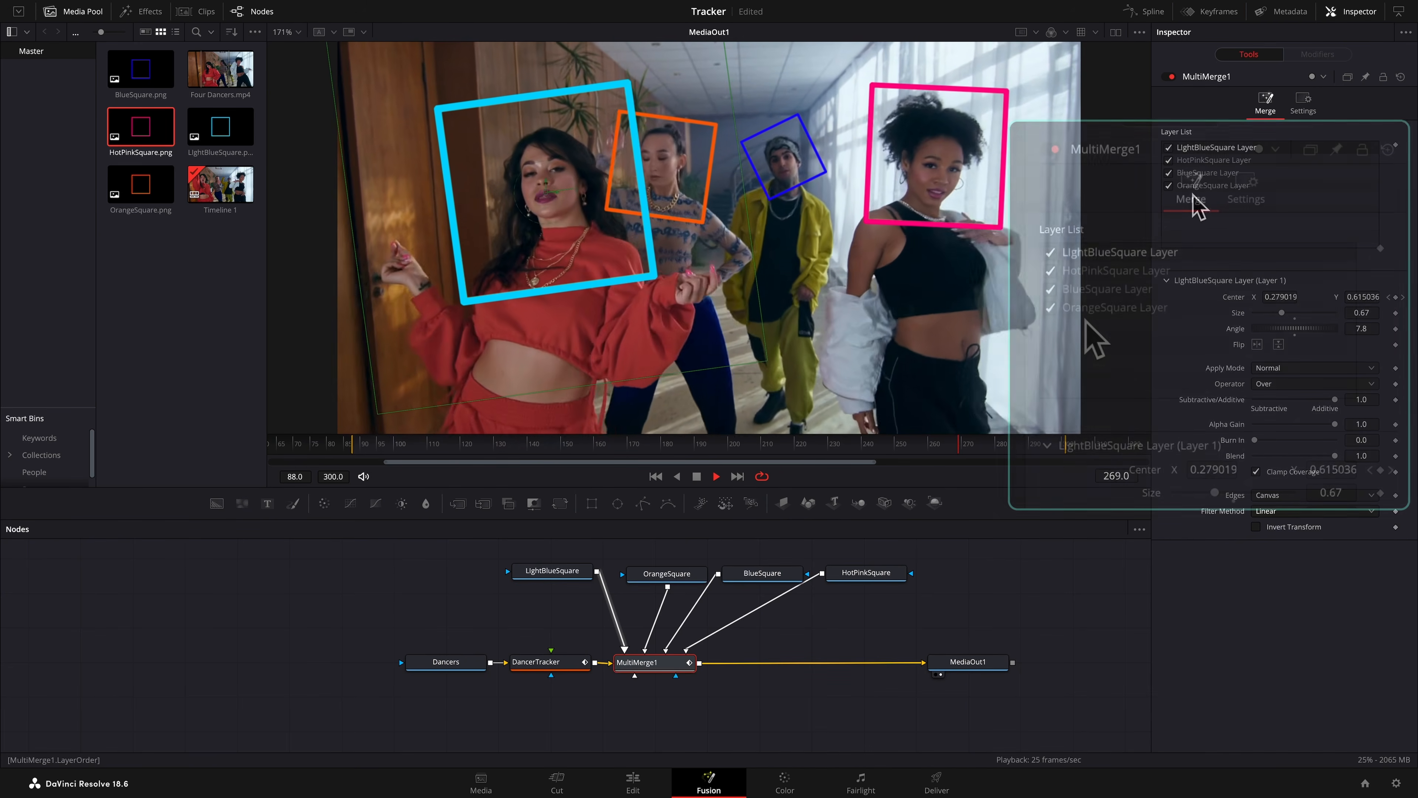
drag(1195, 187, 1214, 155)
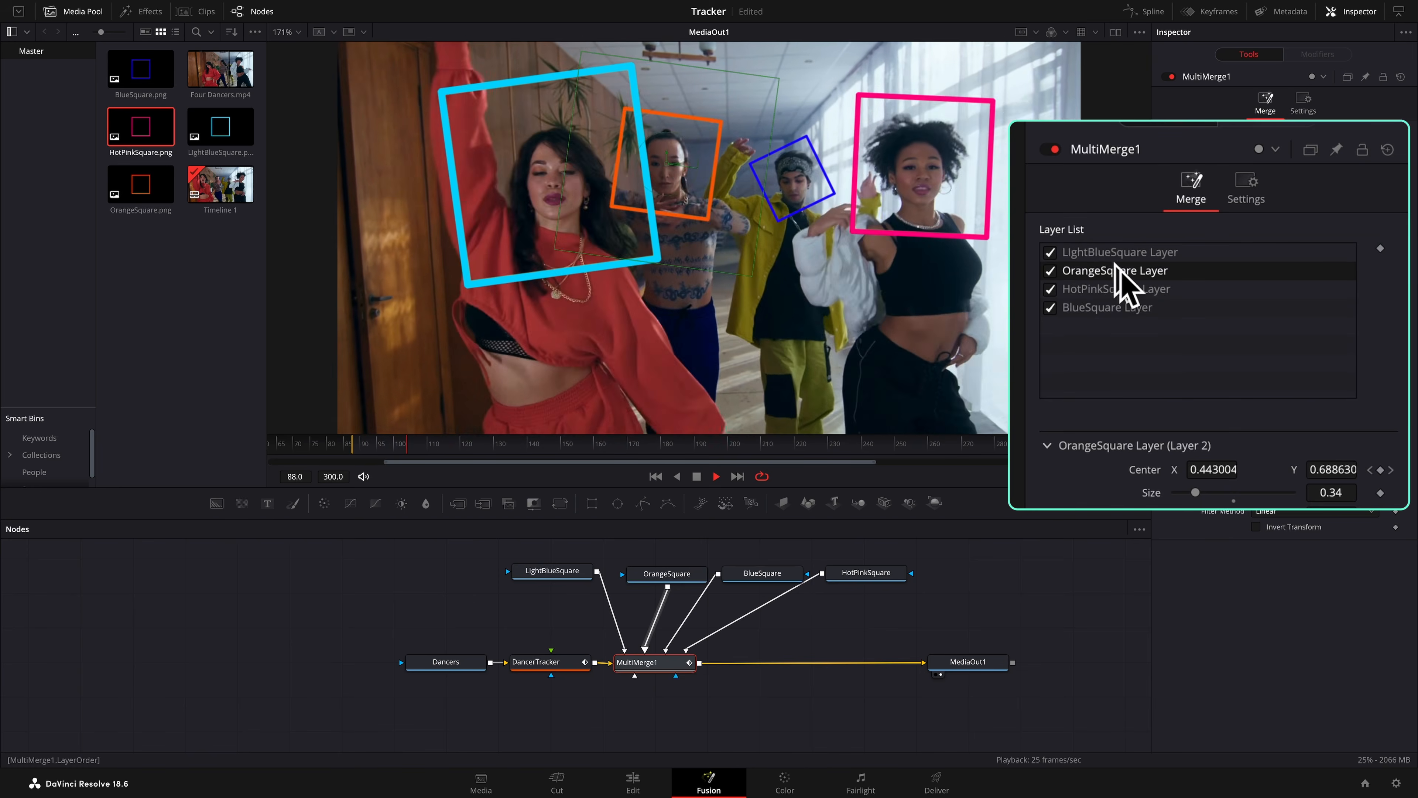